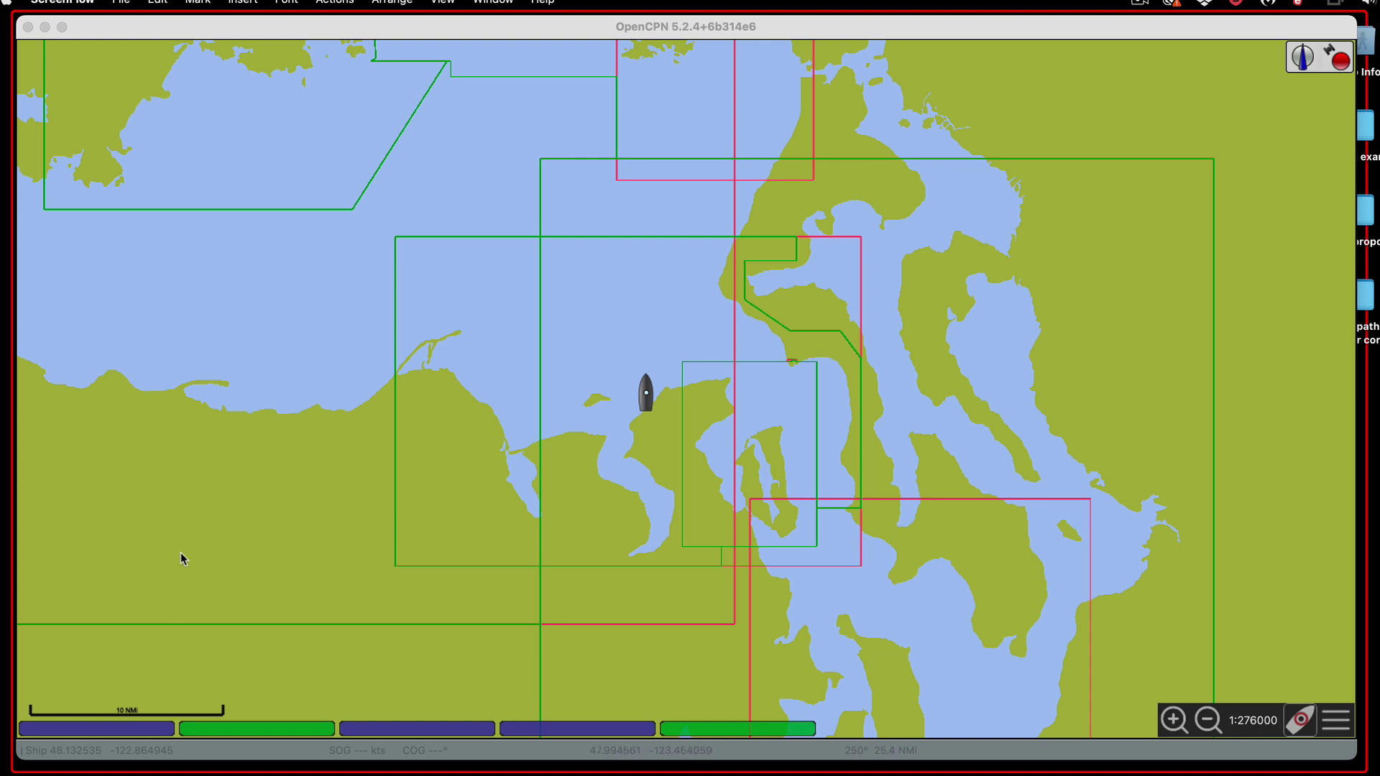
Review the file, scale, datum and edition details of the available charts and look over the chart panel options.
mouse_move(123, 727)
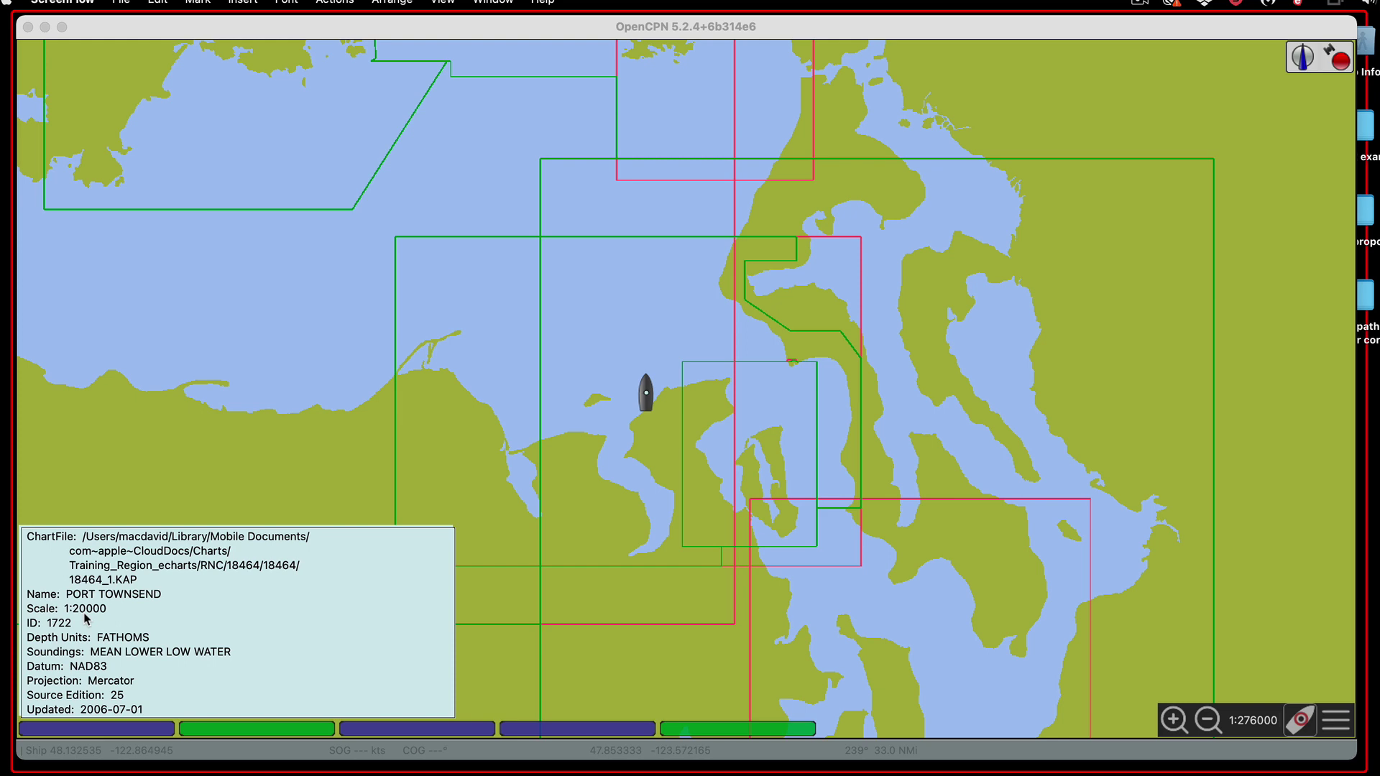
mouse_move(436, 727)
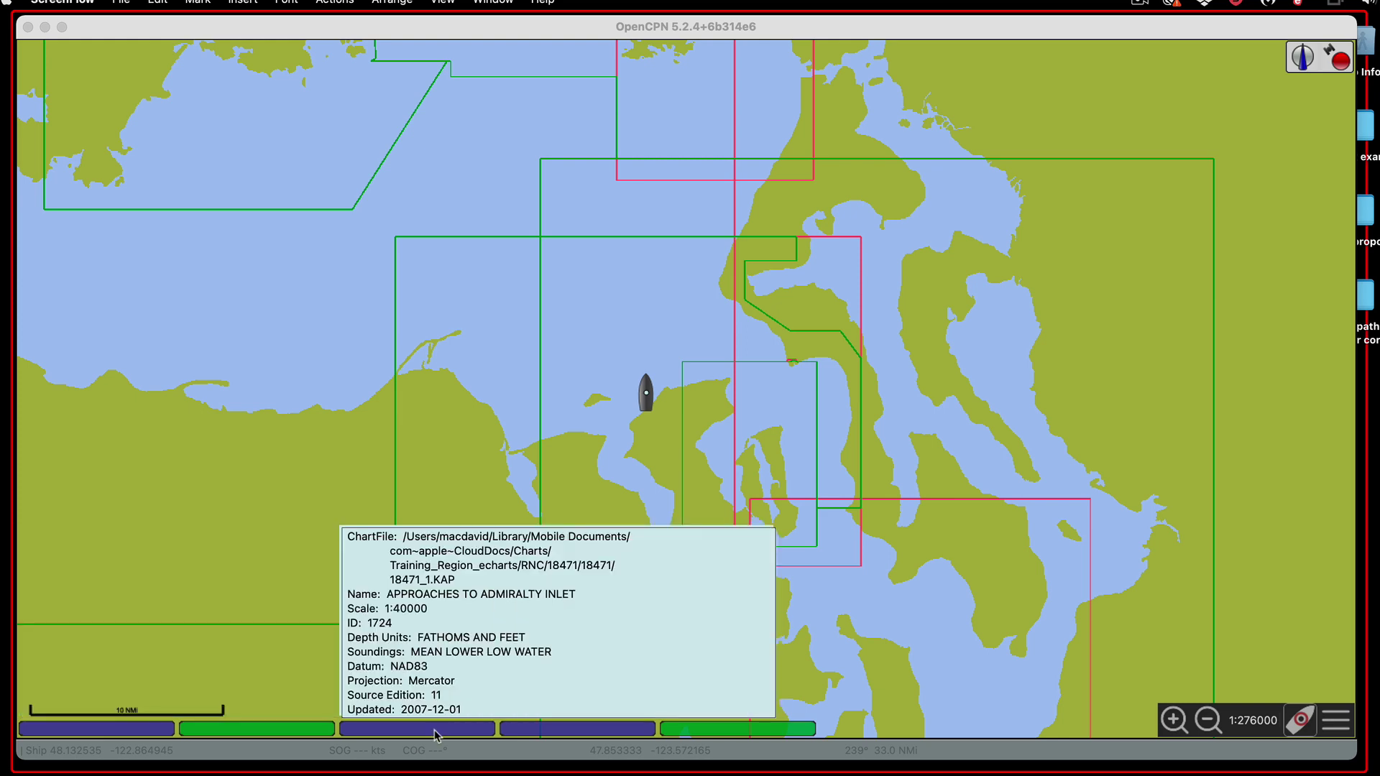
mouse_move(595, 734)
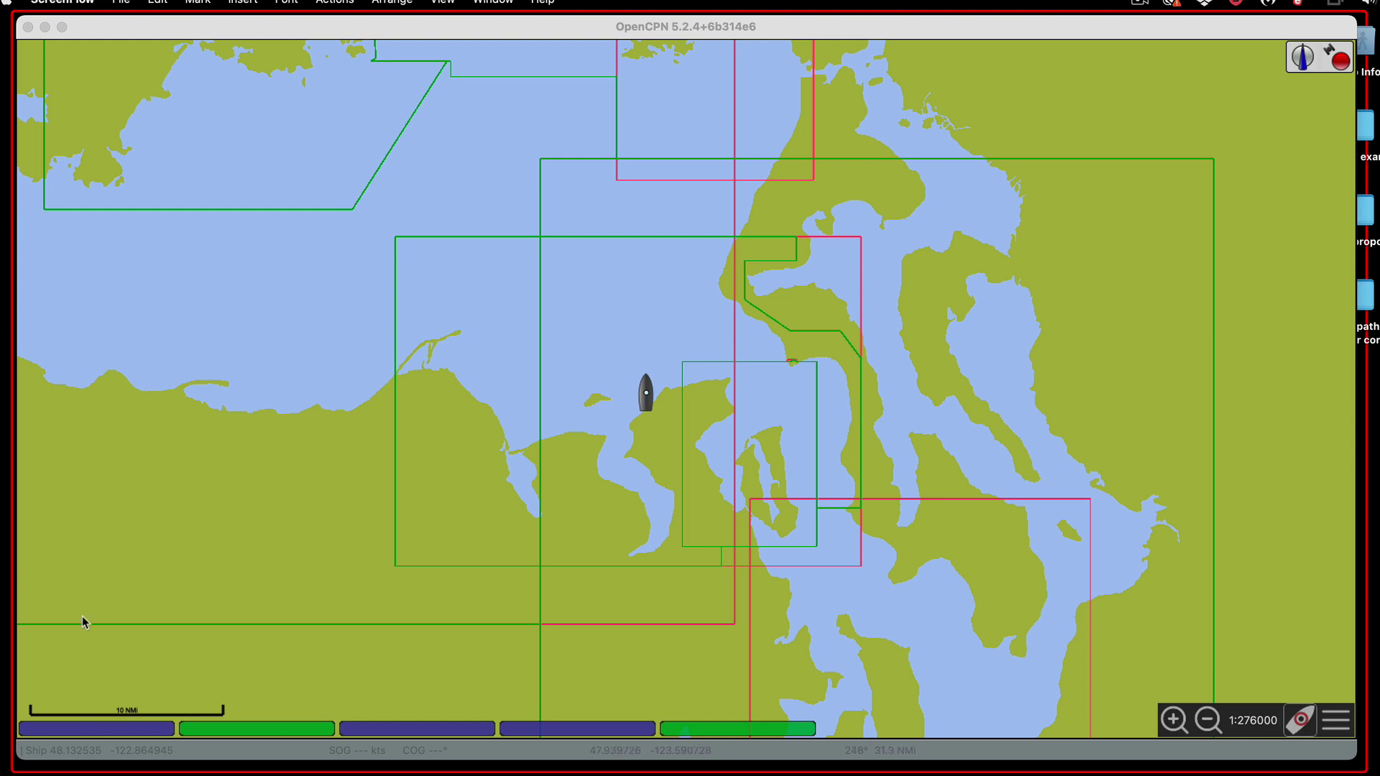
mouse_move(271, 730)
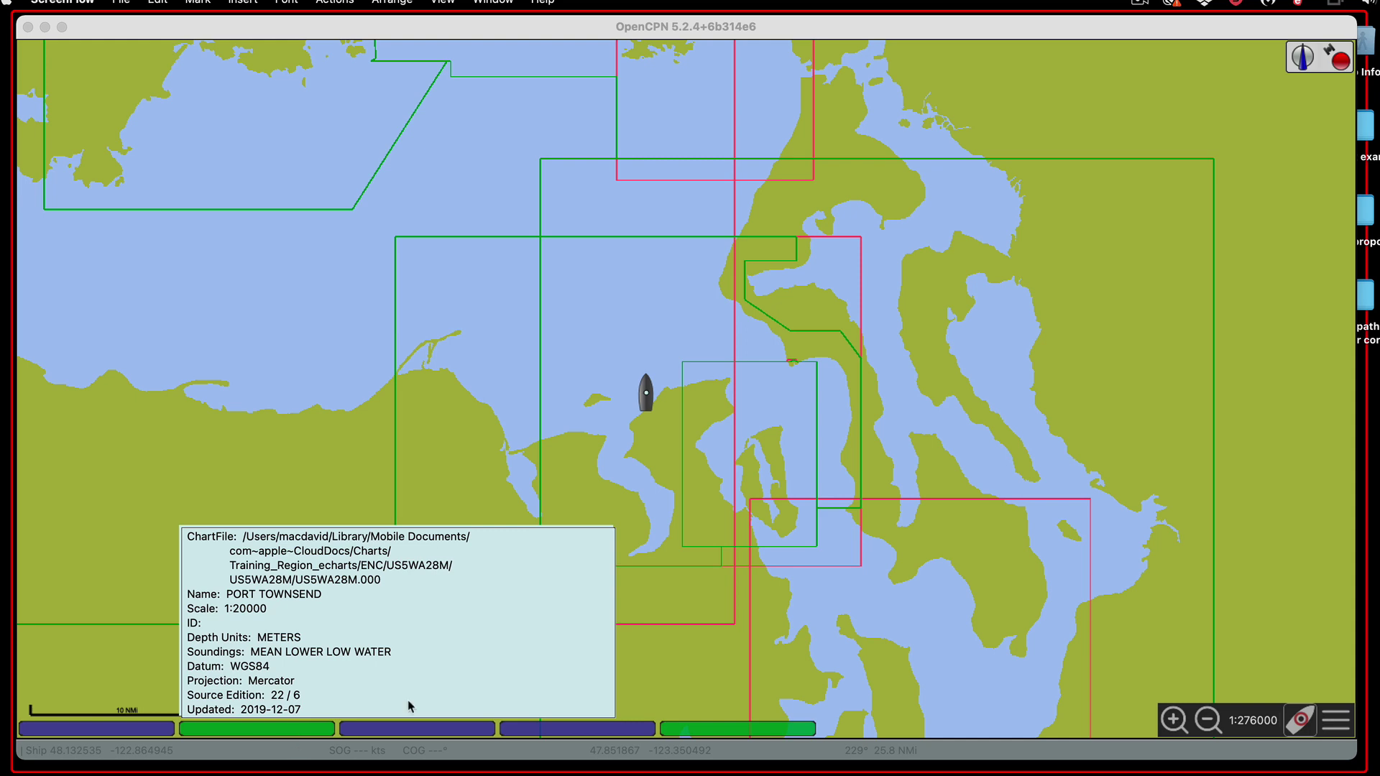
mouse_move(714, 731)
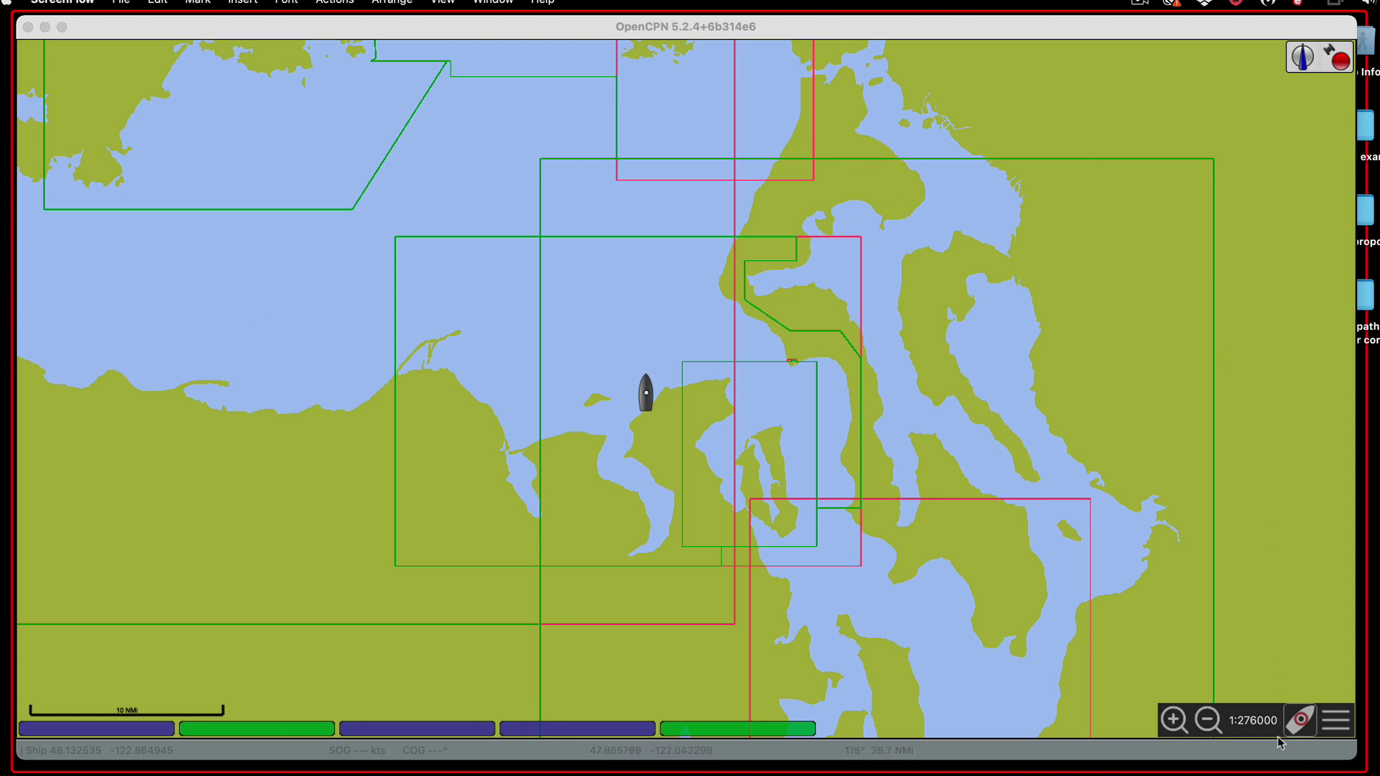
left_click(1335, 726)
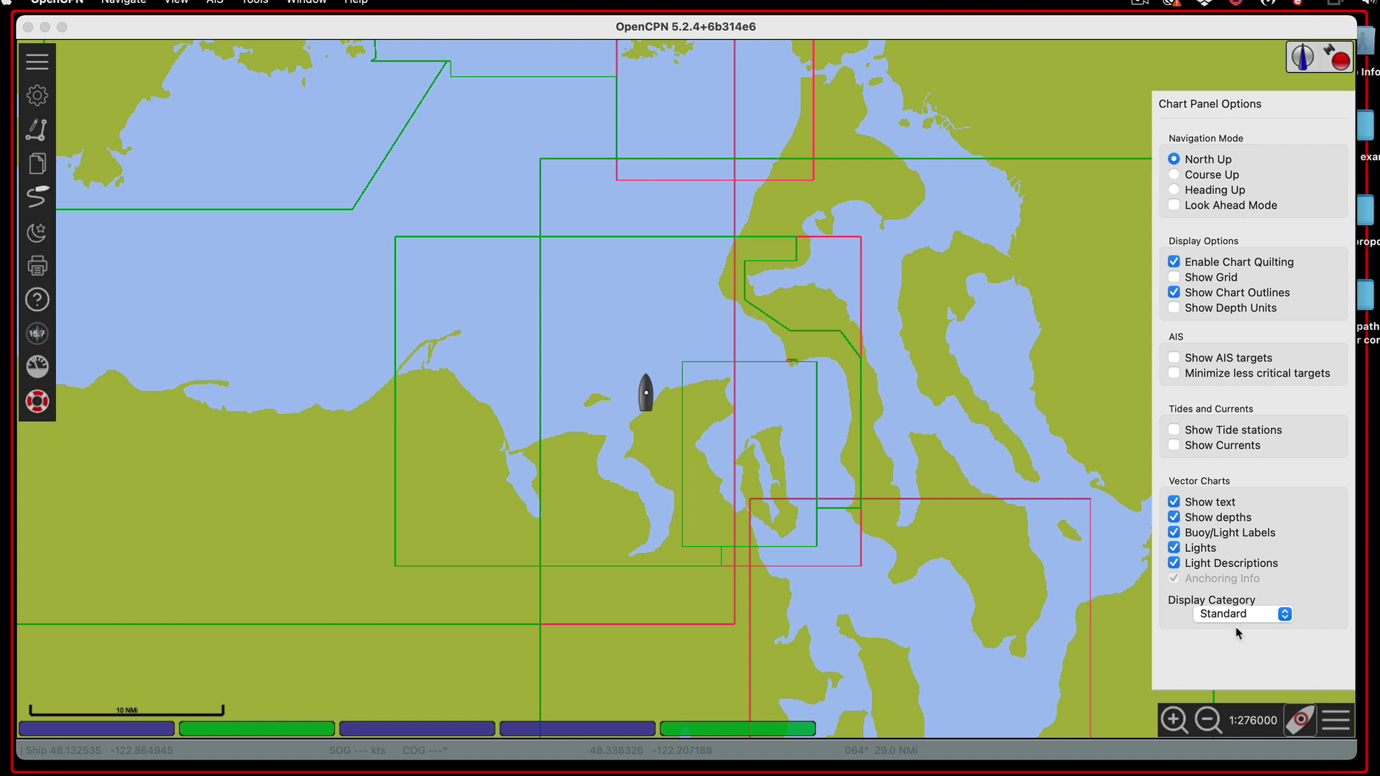
left_click(1336, 721)
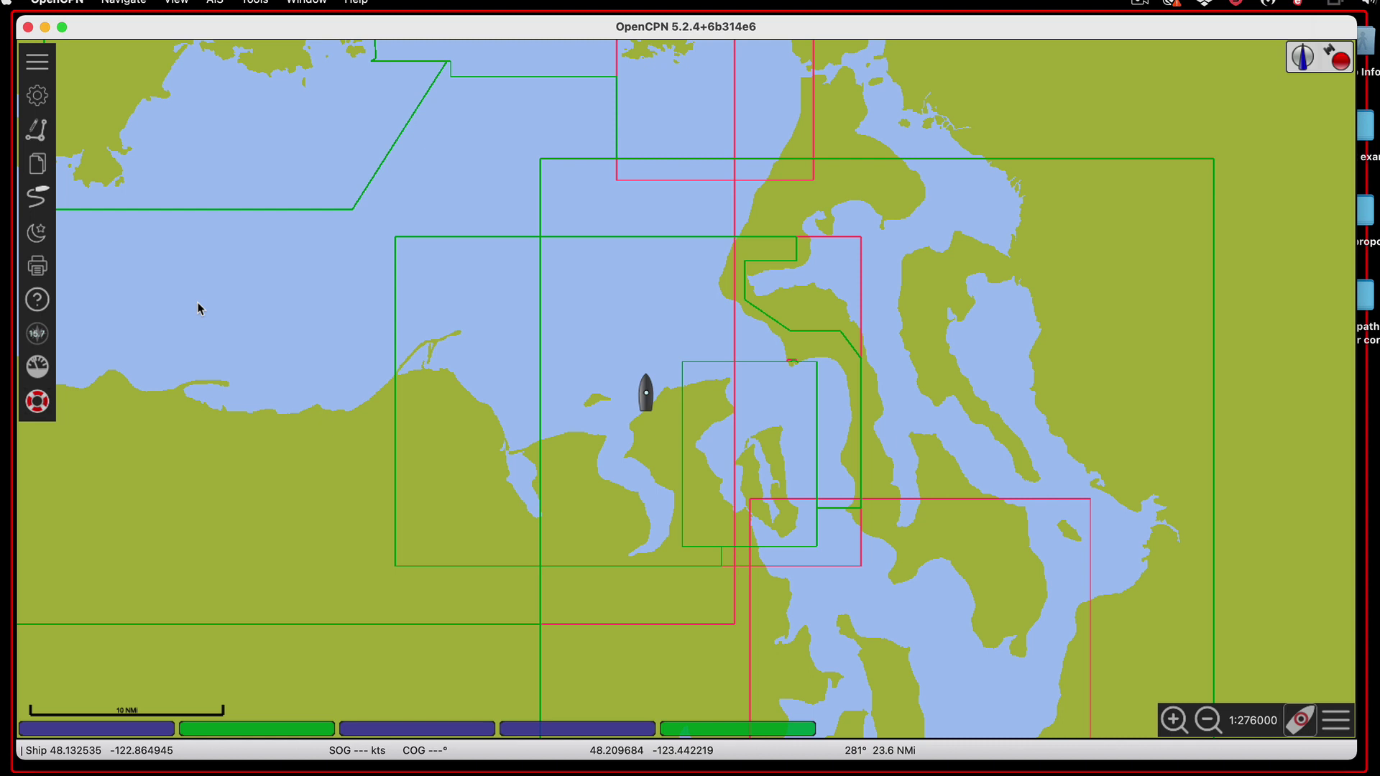
Change the canvas layout in the display options to two side-by-side chart canvases and apply it.
left_click(41, 102)
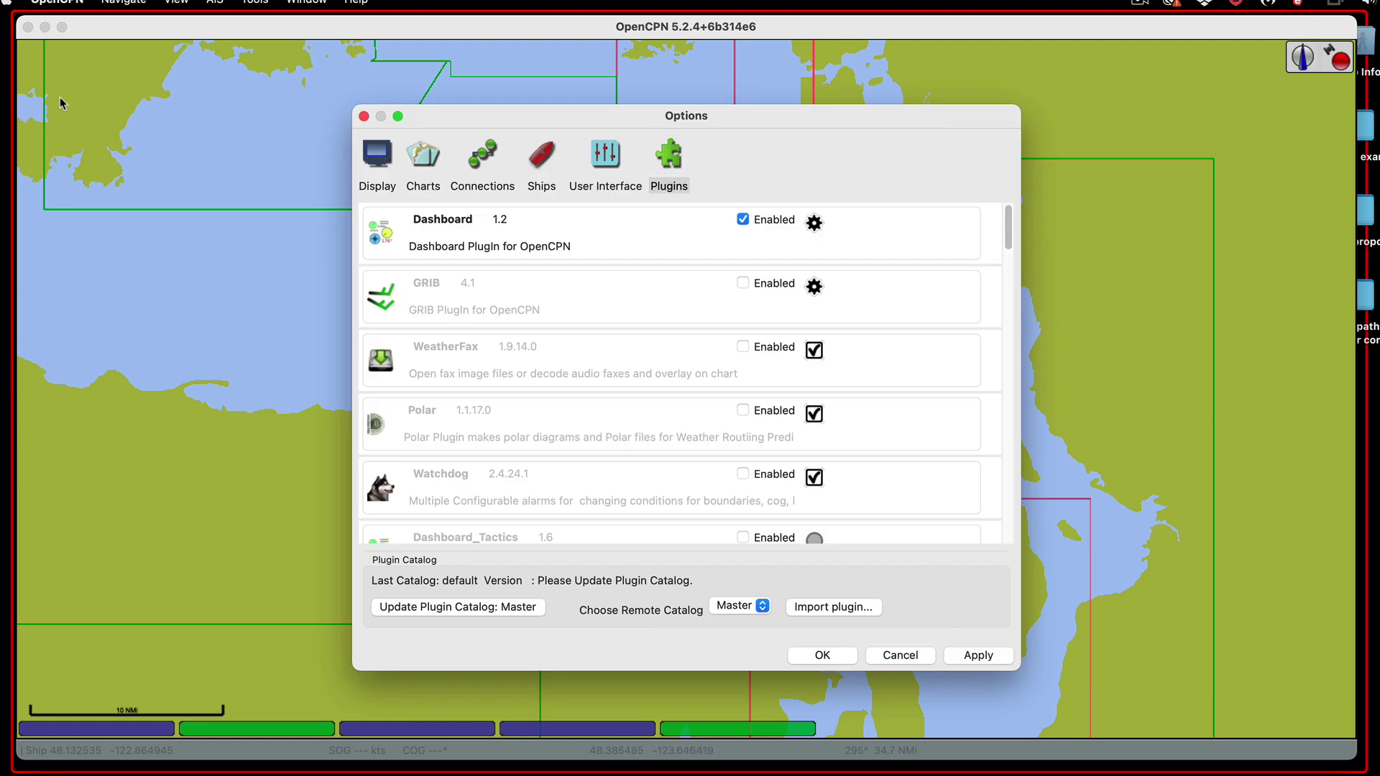
left_click(371, 160)
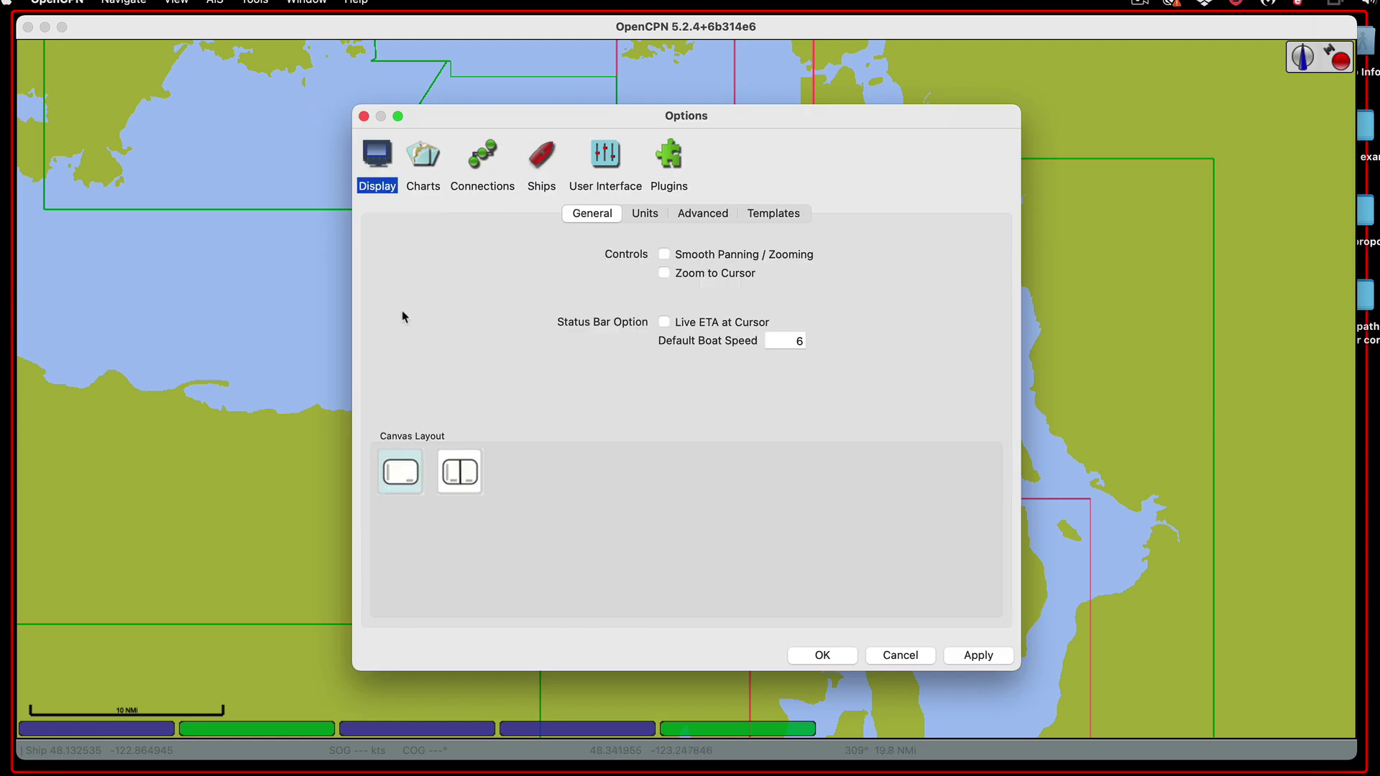
left_click(462, 481)
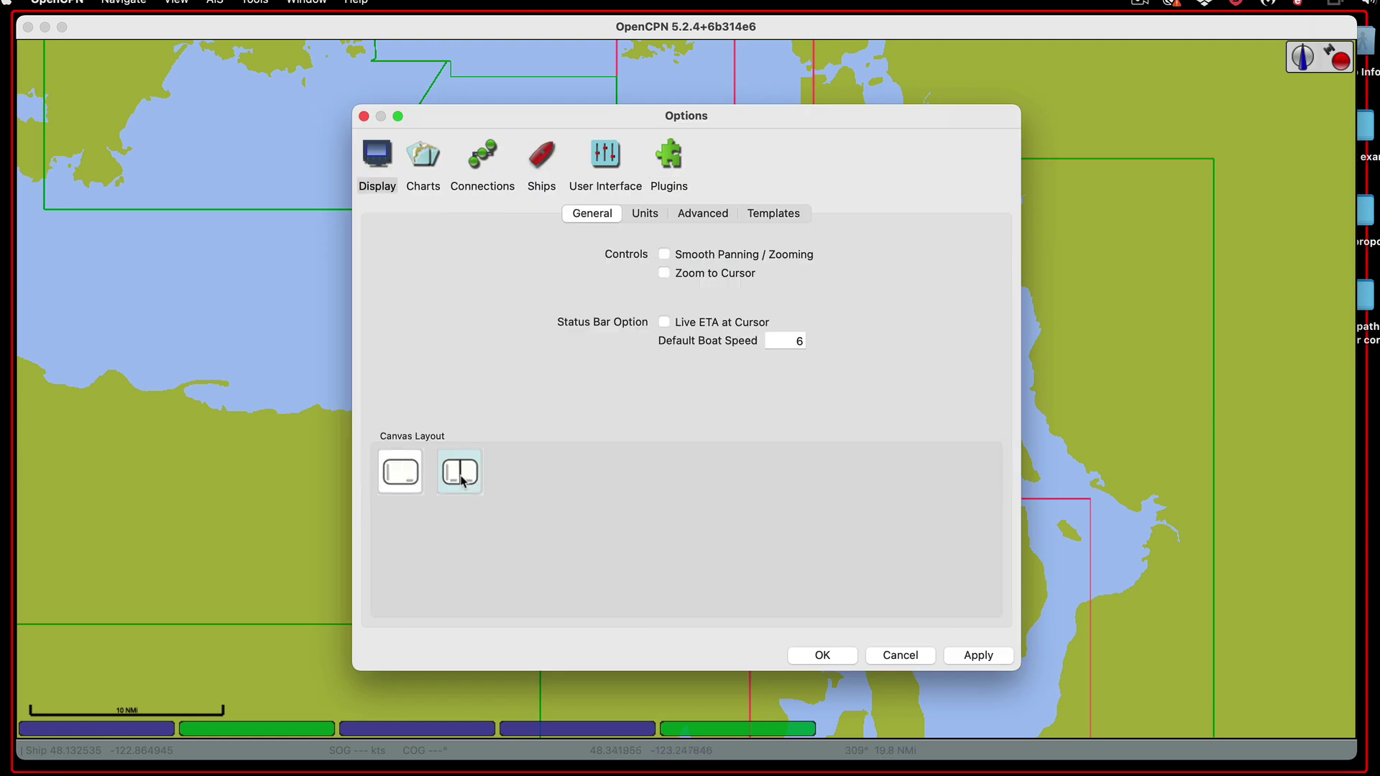
left_click(980, 655)
left_click(979, 655)
left_click(824, 654)
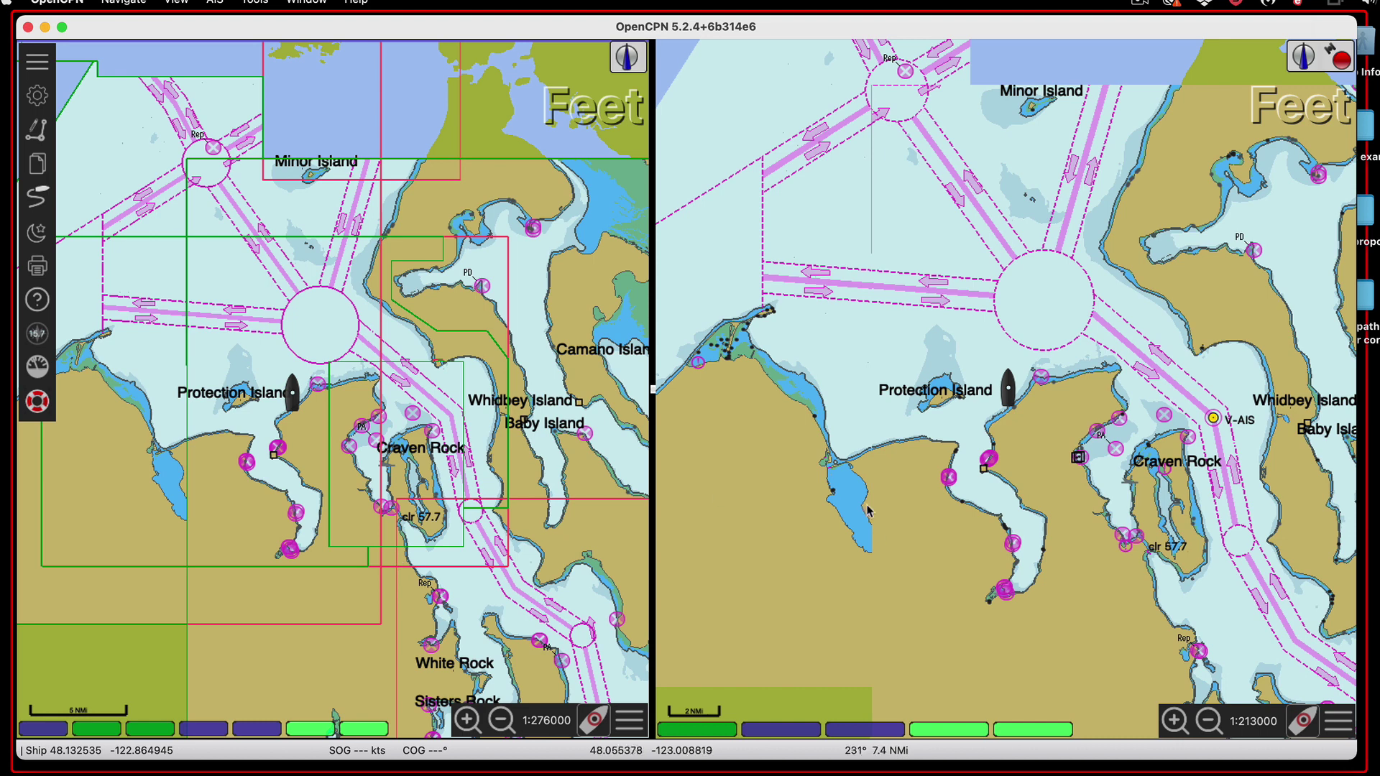
Compare the separate chart panel options of the two canvases and check the general options they share.
key("minus")
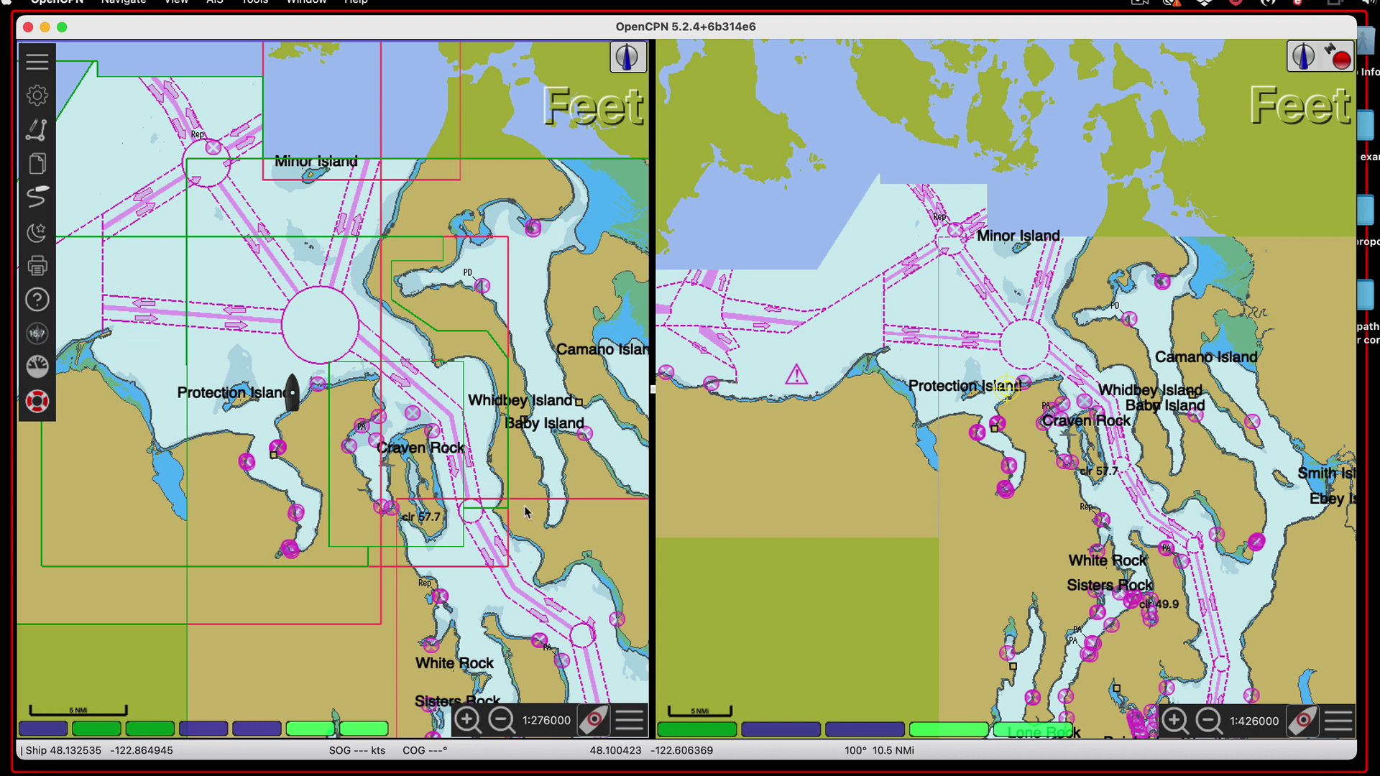
left_click(627, 721)
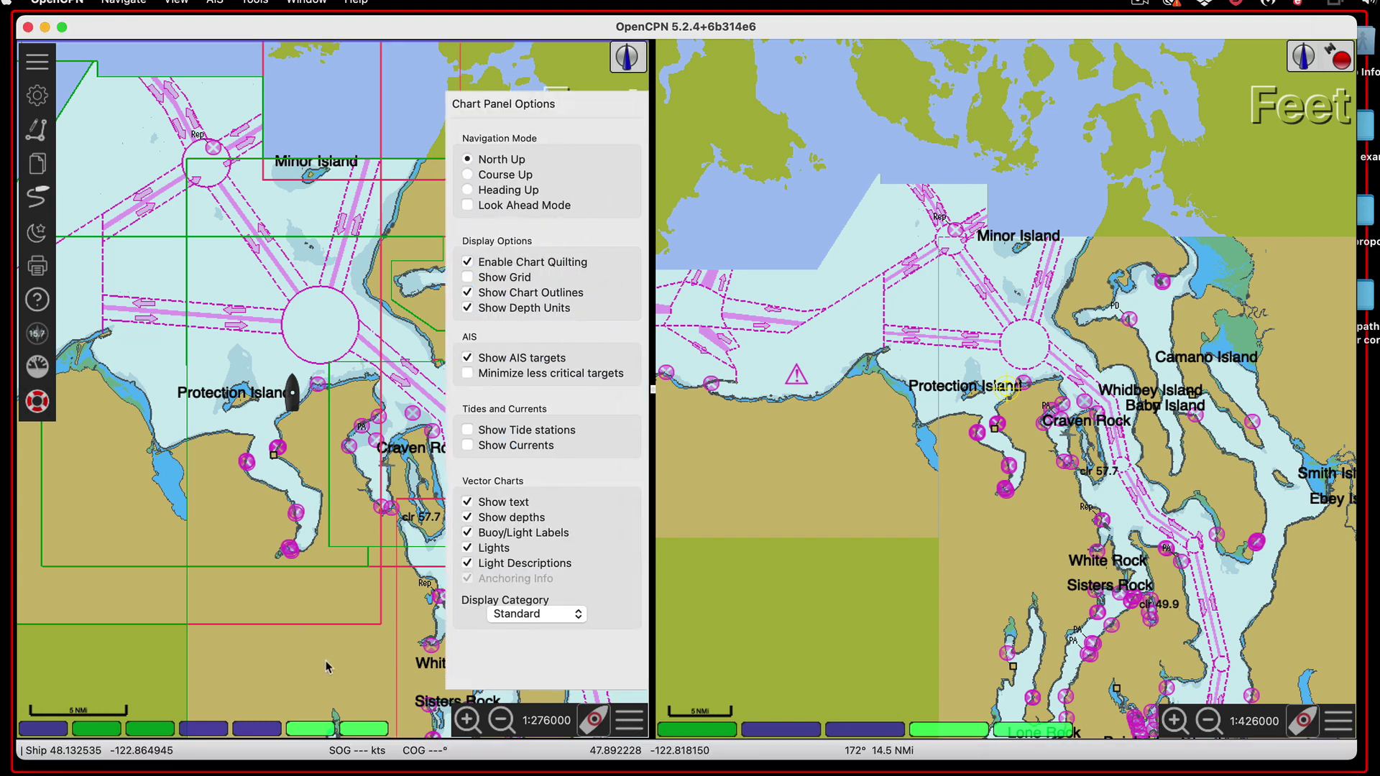
left_click_drag(332, 672, 335, 386)
left_click(37, 97)
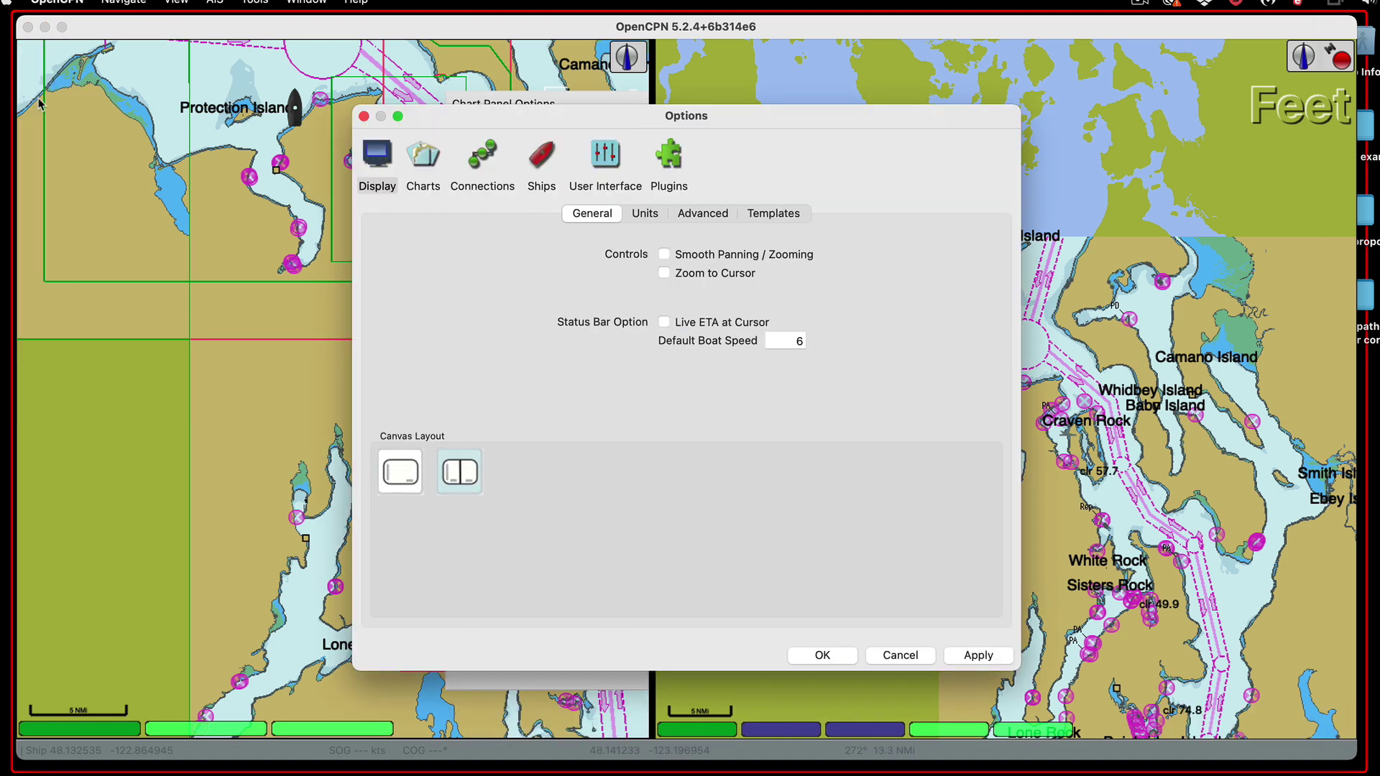
left_click(363, 116)
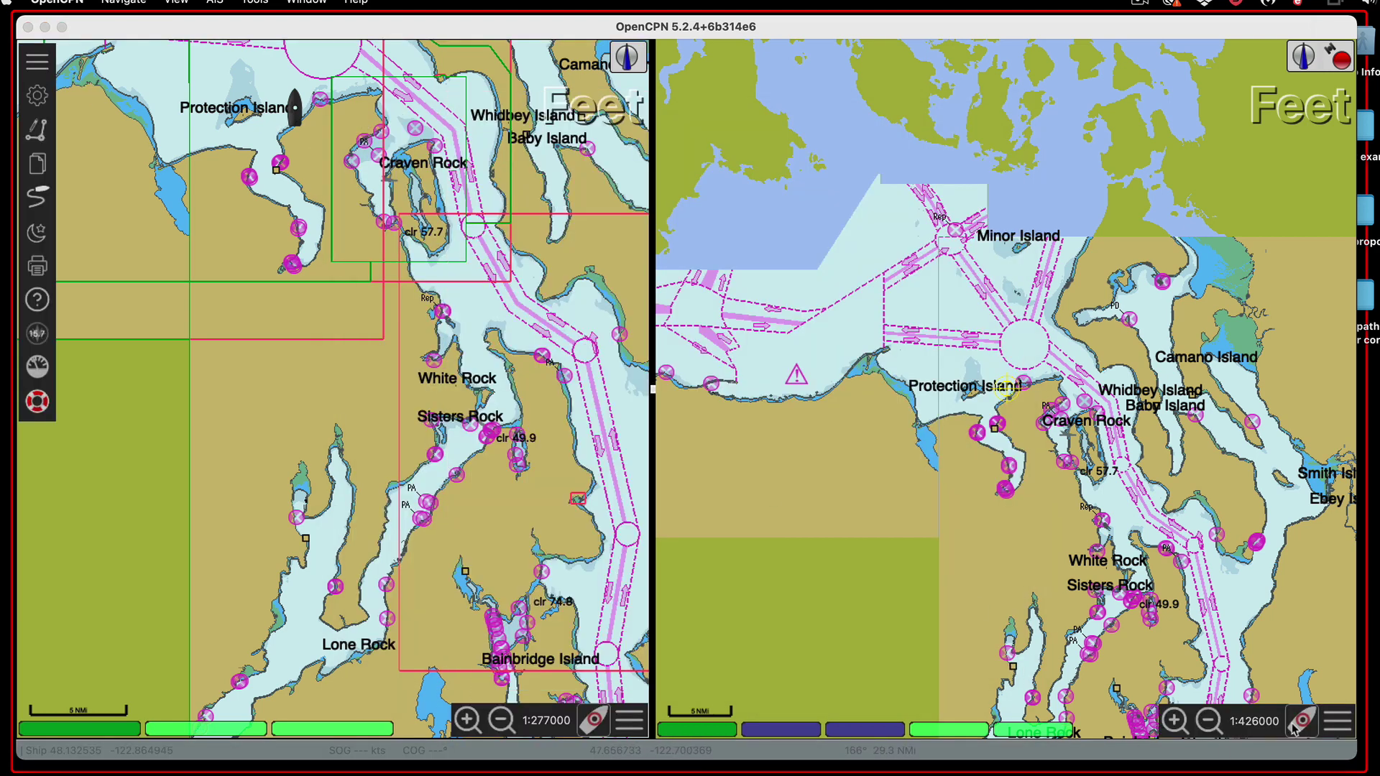
left_click(1338, 721)
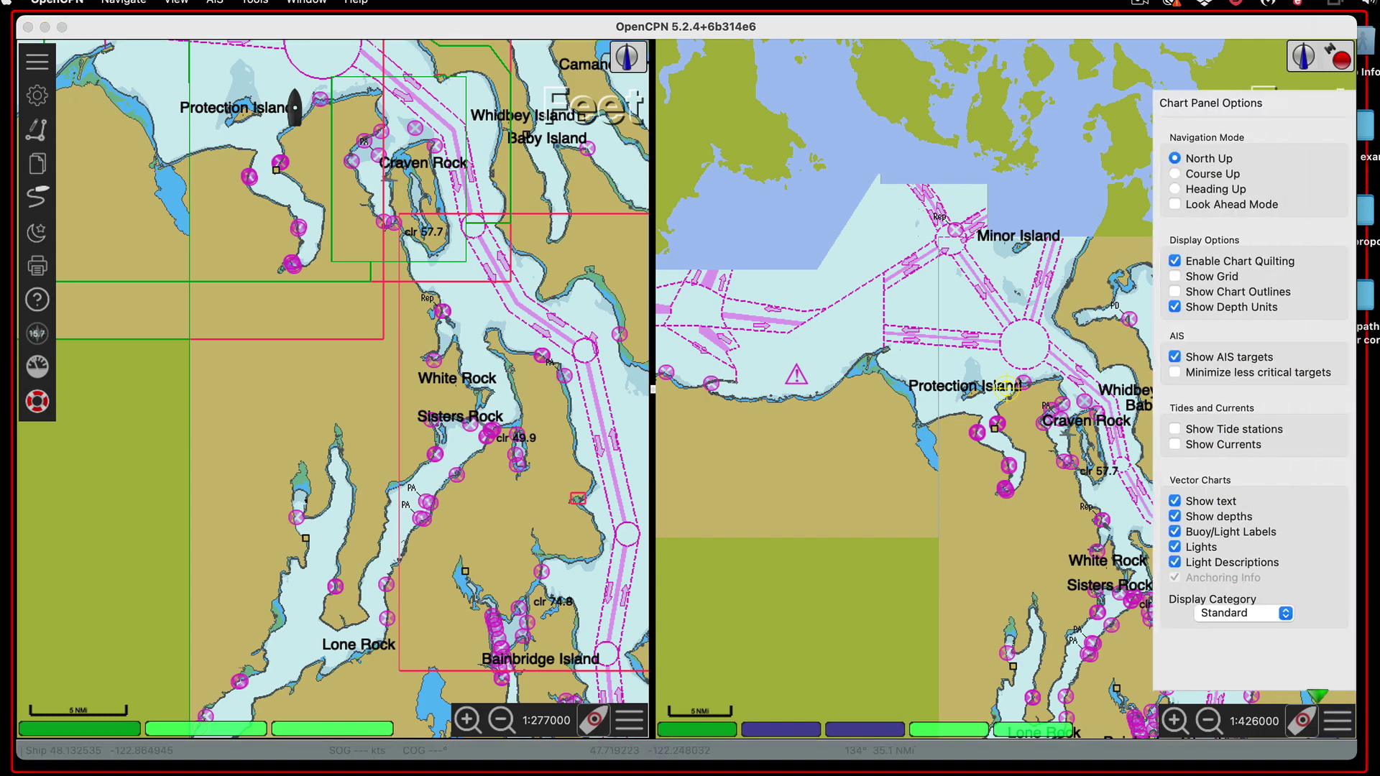
left_click(915, 537)
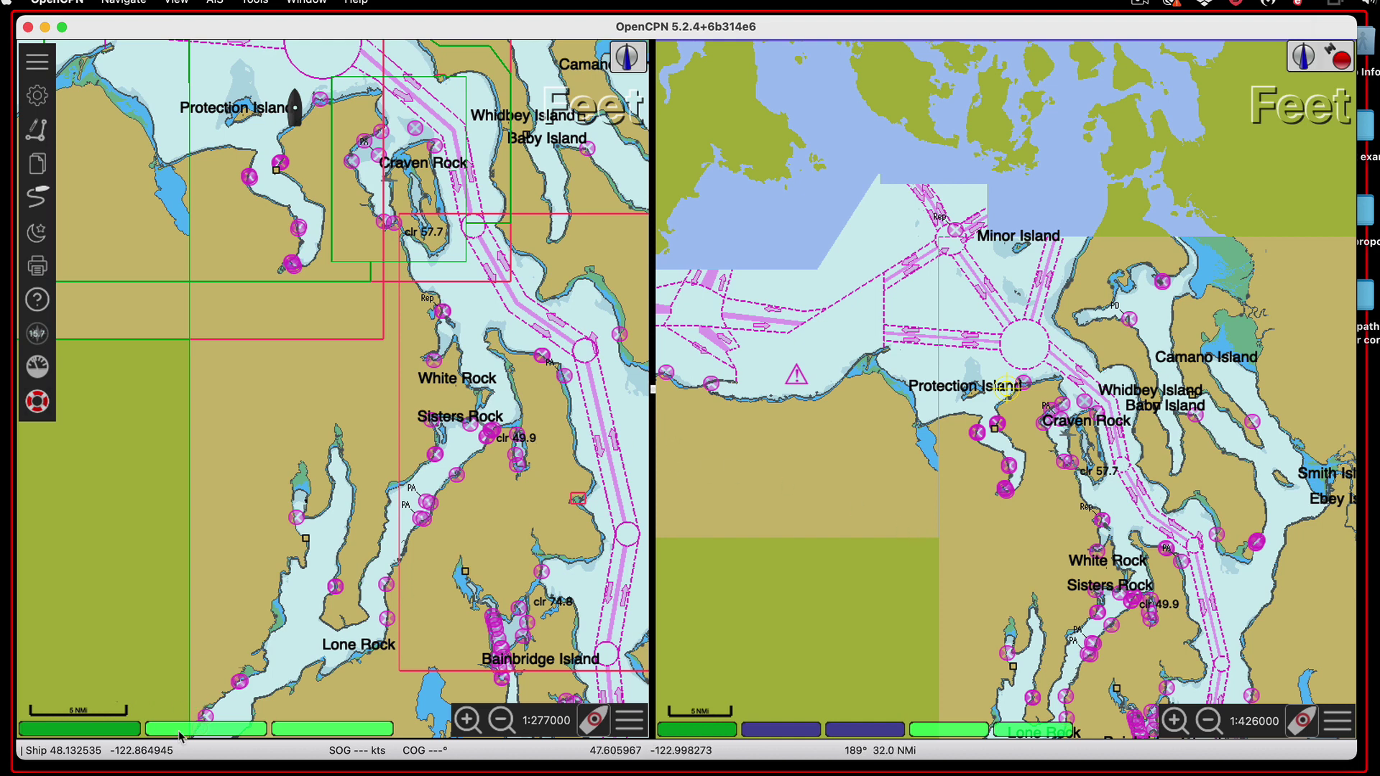
Display the raster chart with depths in fathoms on the first canvas, covering Protection Island and Discovery Bay.
mouse_move(151, 728)
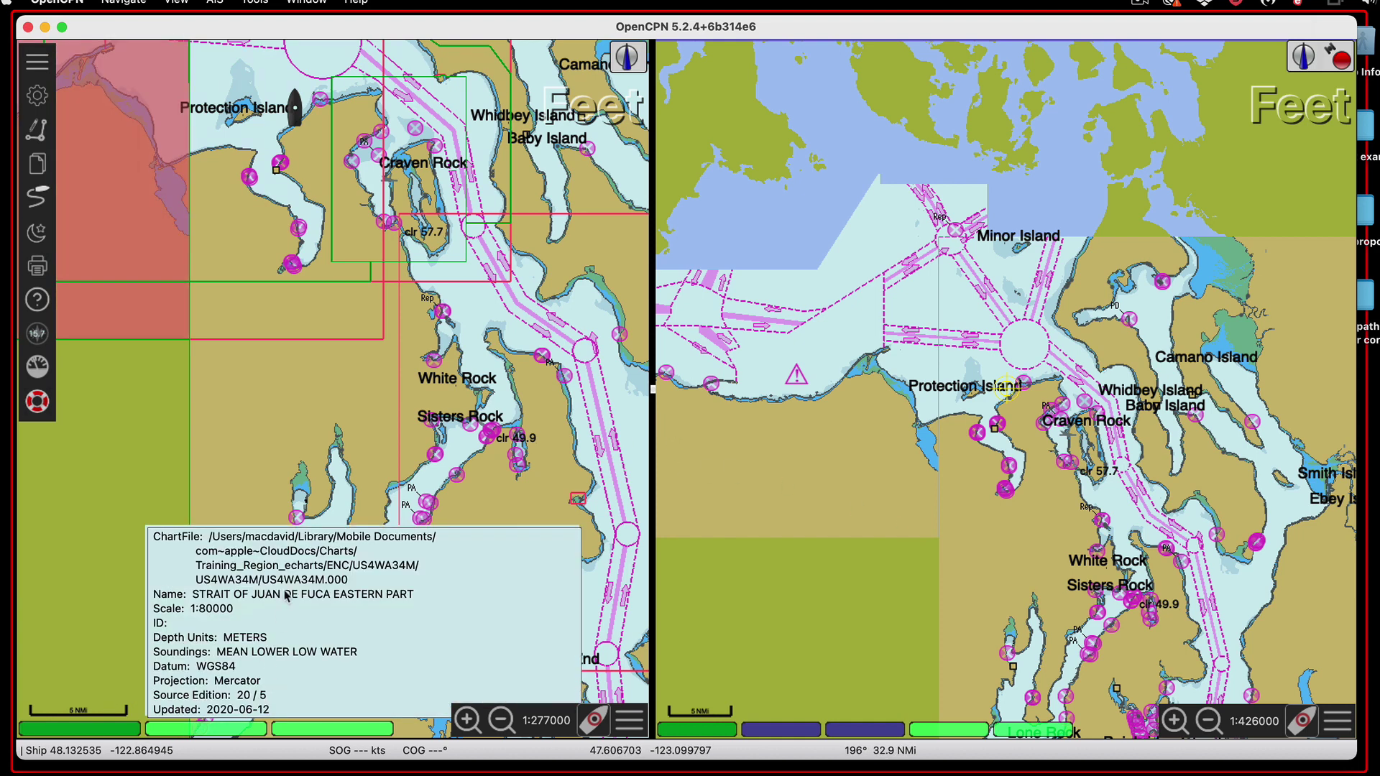
left_click(286, 393)
scroll(289, 478, "down", 6)
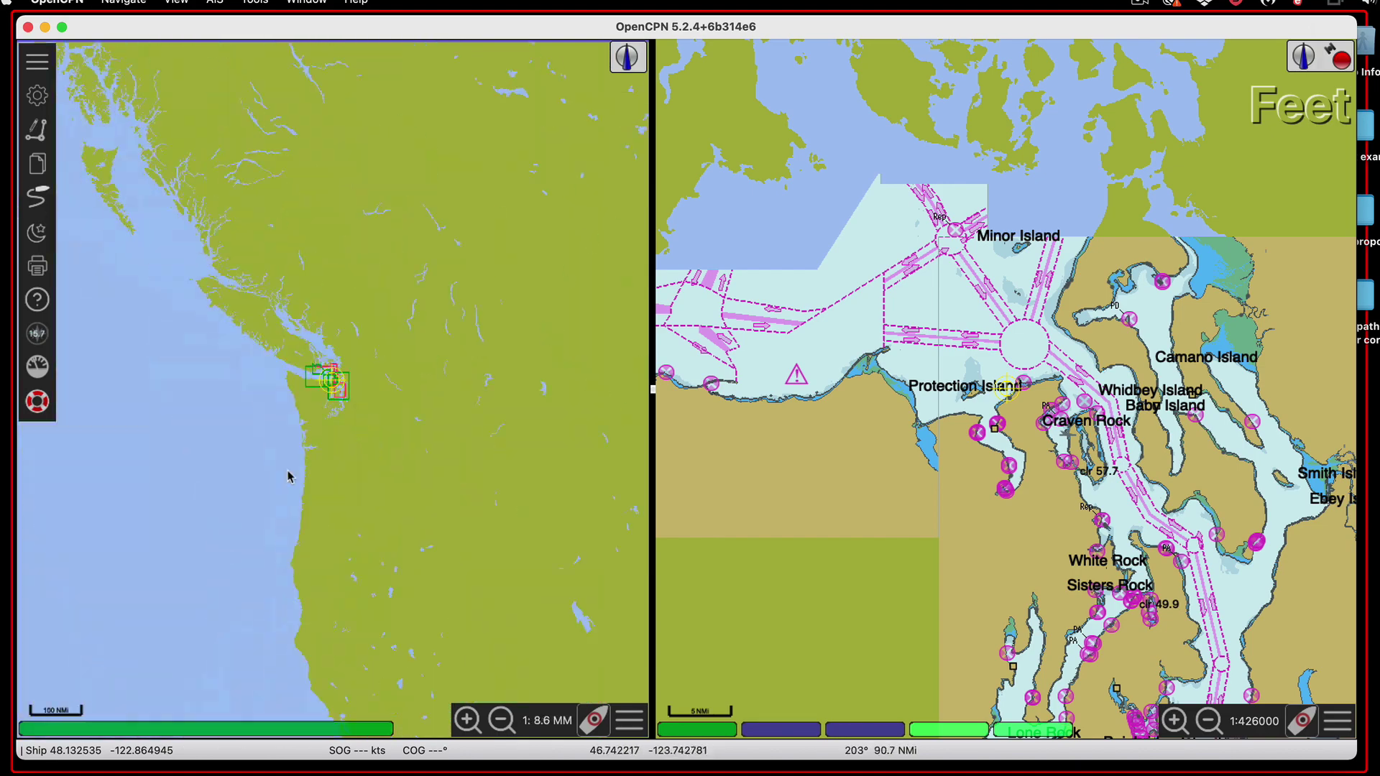
scroll(339, 385, "up", 7)
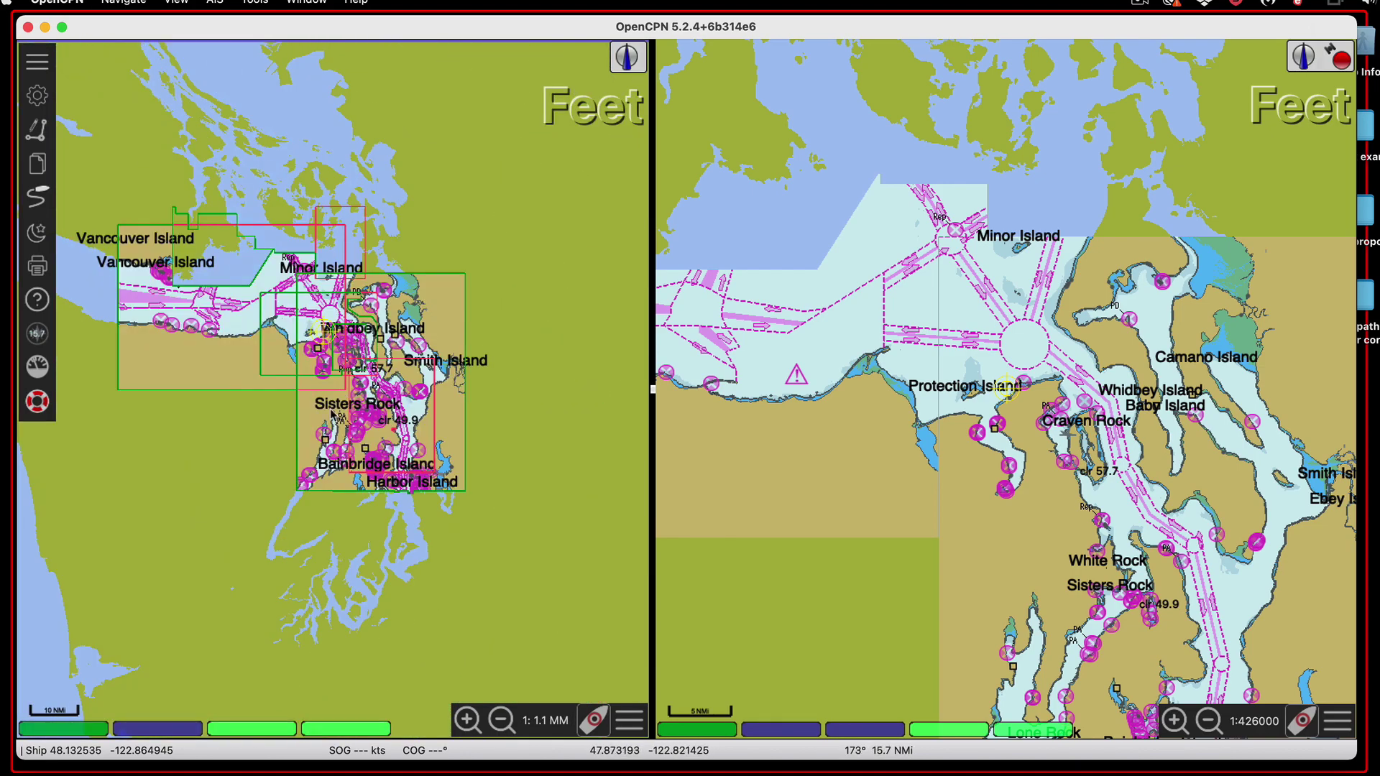
scroll(303, 454, "down", 5)
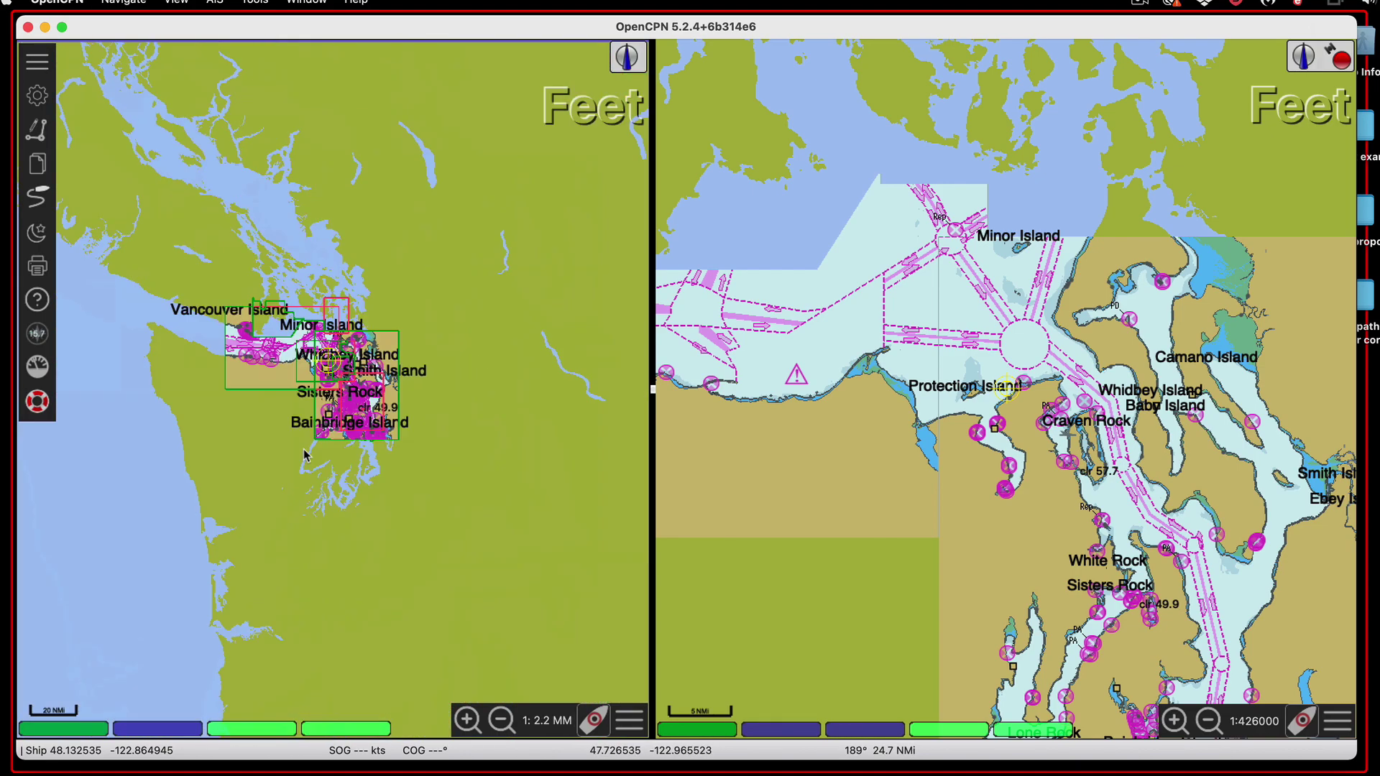
left_click(173, 730)
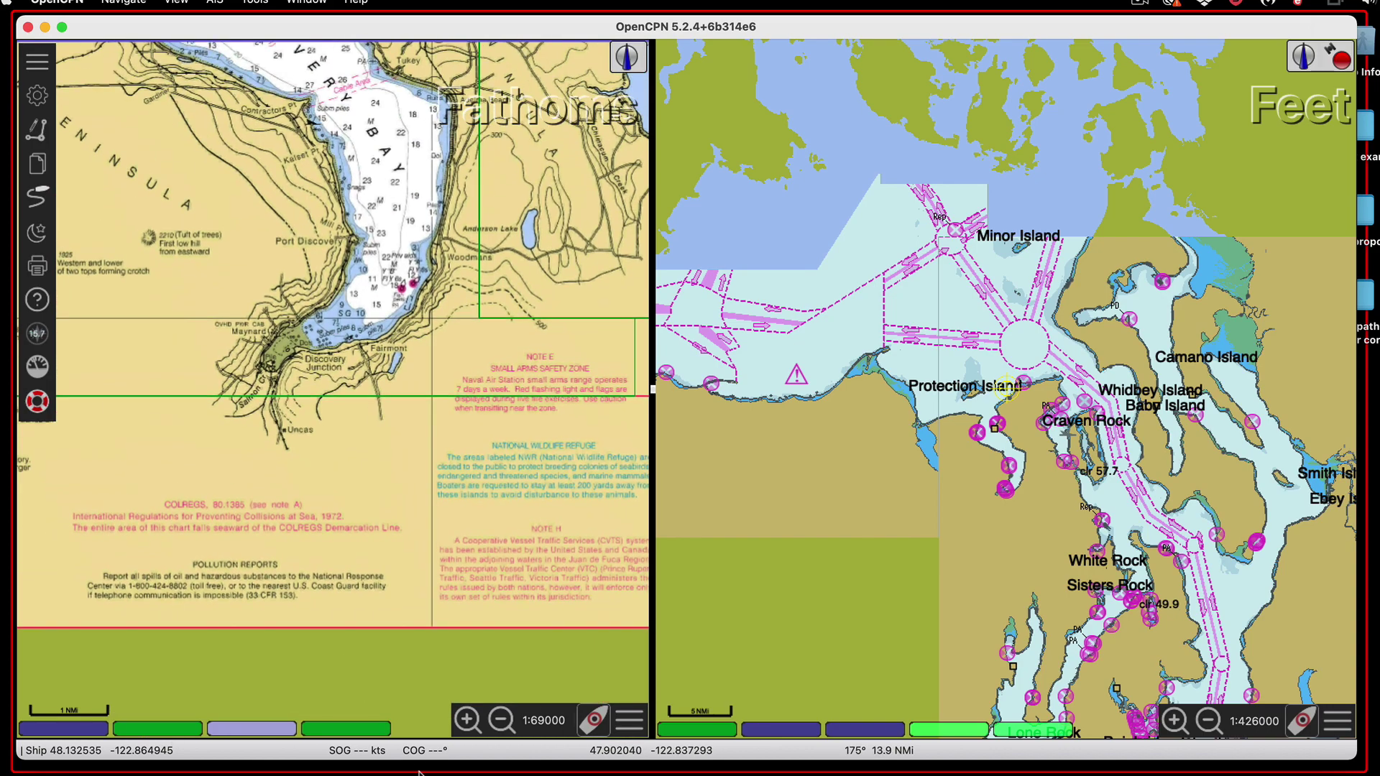
mouse_move(273, 94)
left_mouse_down()
mouse_move(489, 618)
mouse_move(516, 496)
left_mouse_up()
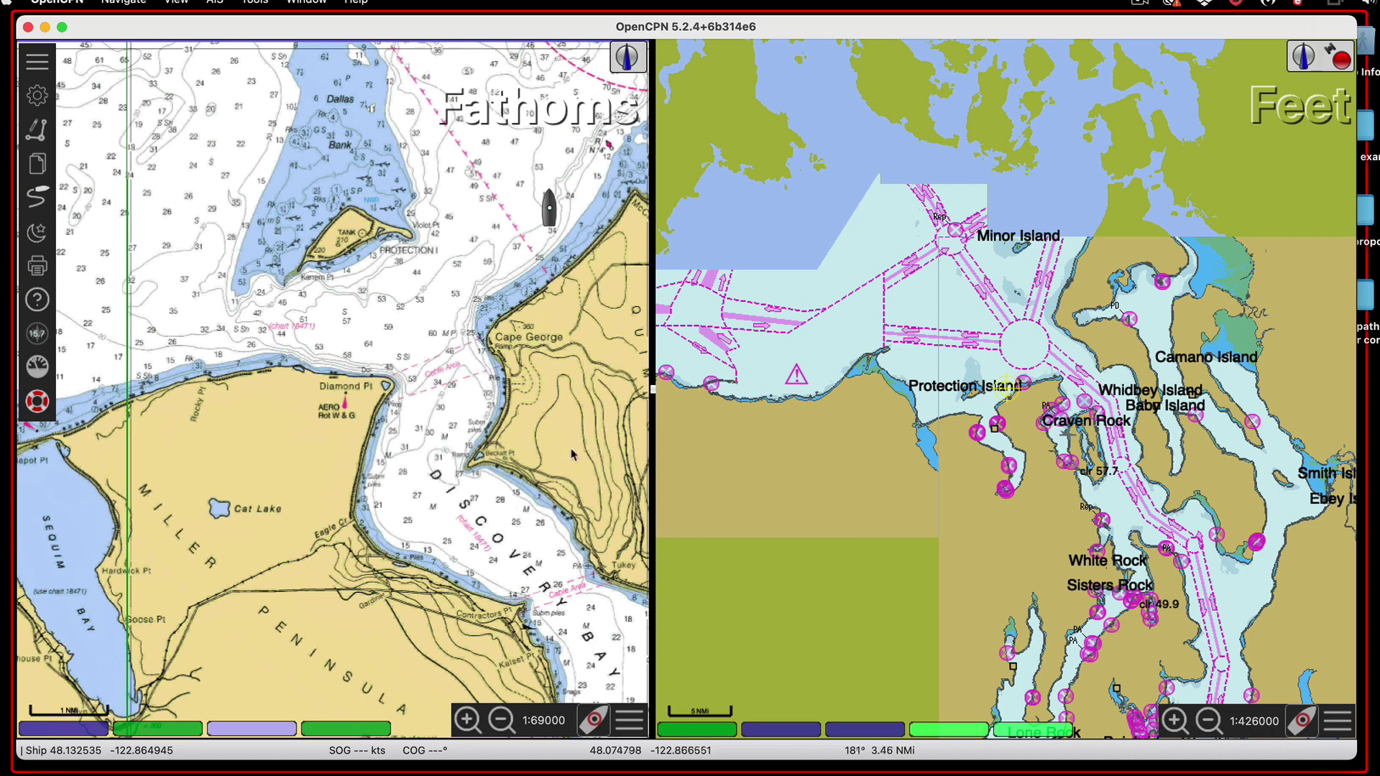
mouse_move(473, 382)
left_mouse_down()
mouse_move(473, 352)
mouse_move(447, 487)
left_mouse_up()
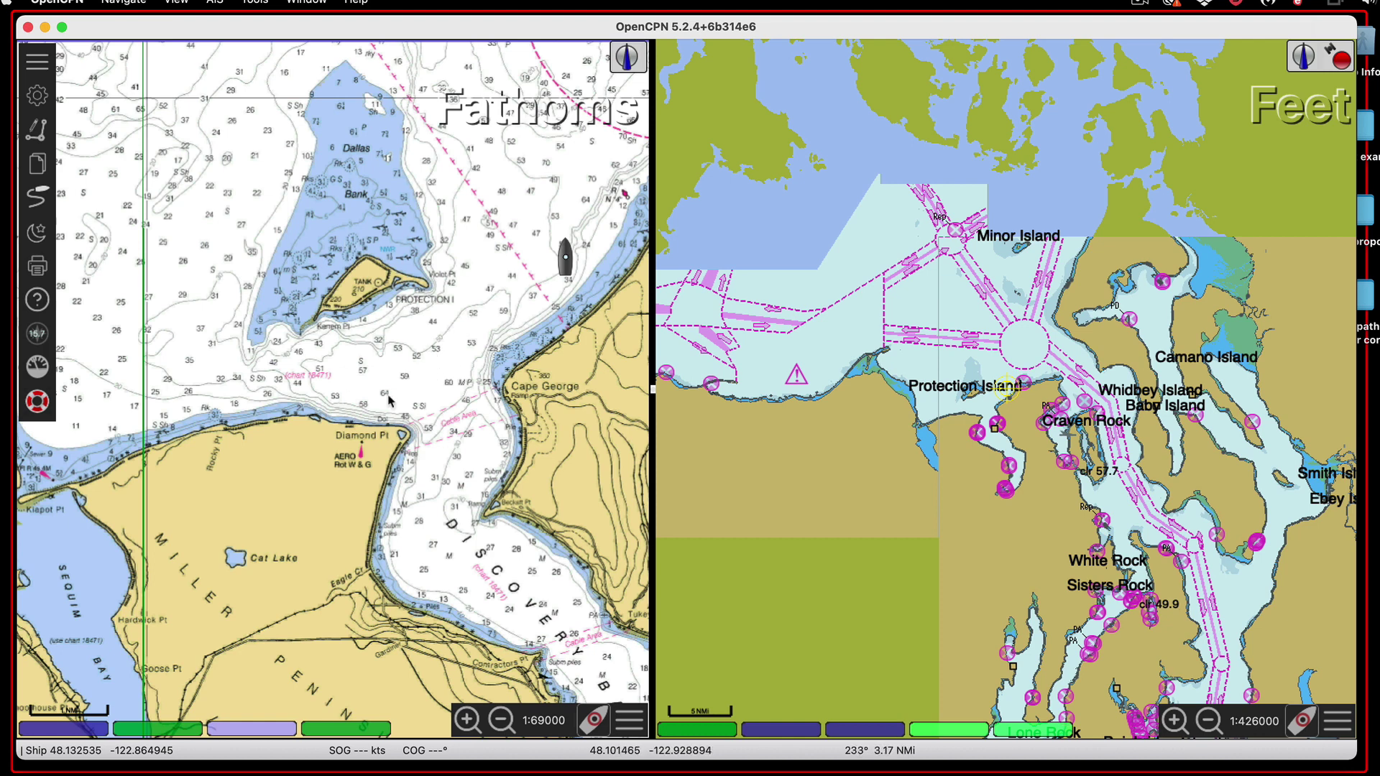
Move the boat to the water between Protection Island and Diamond Point on the first canvas.
right_click(417, 366)
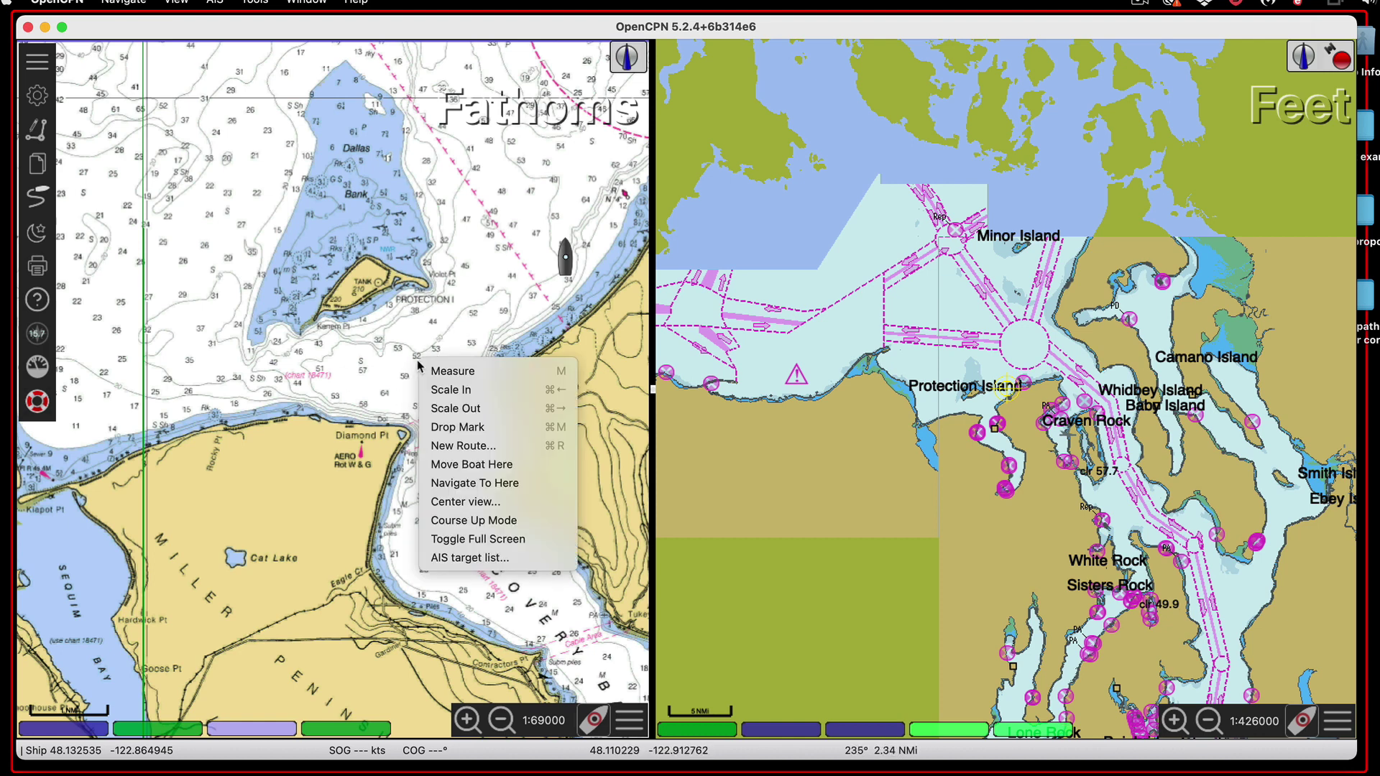
left_click(471, 465)
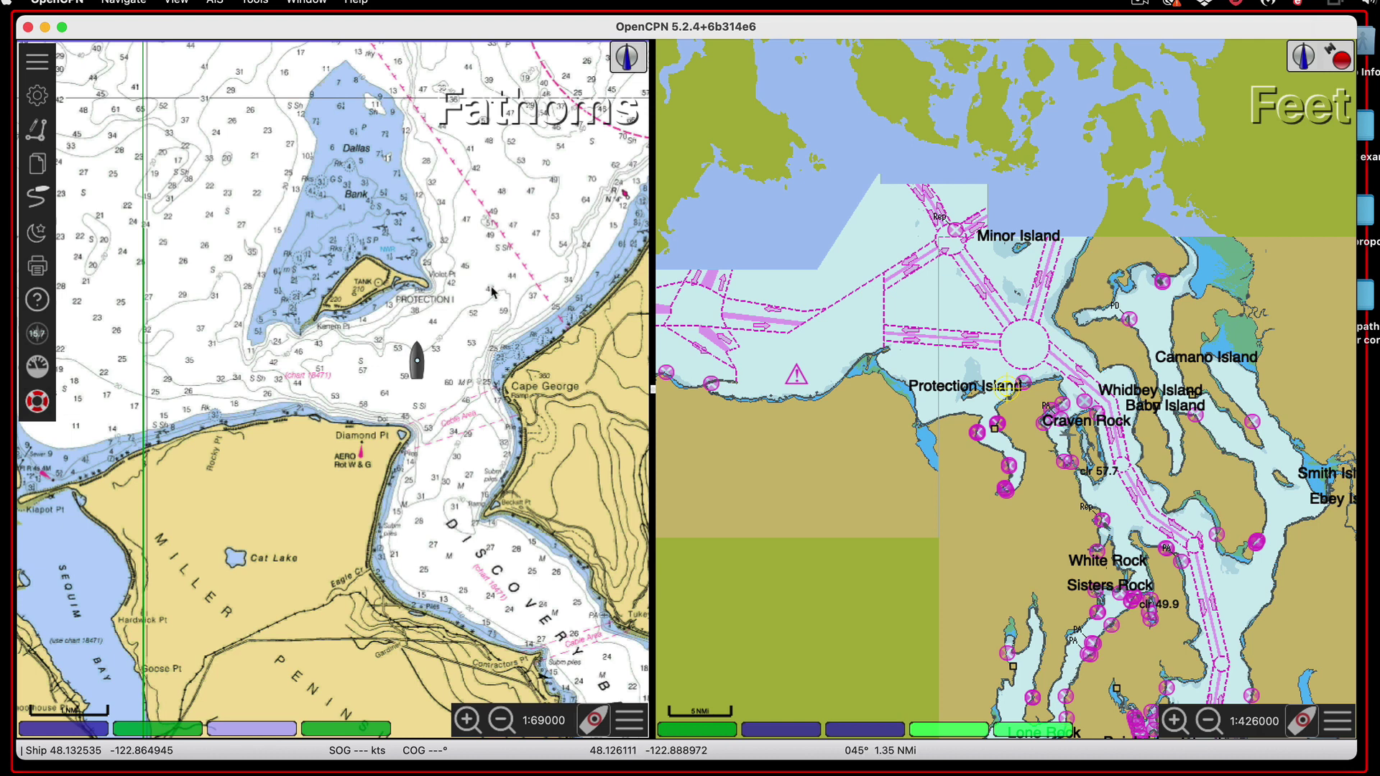
left_click_drag(450, 360, 461, 306)
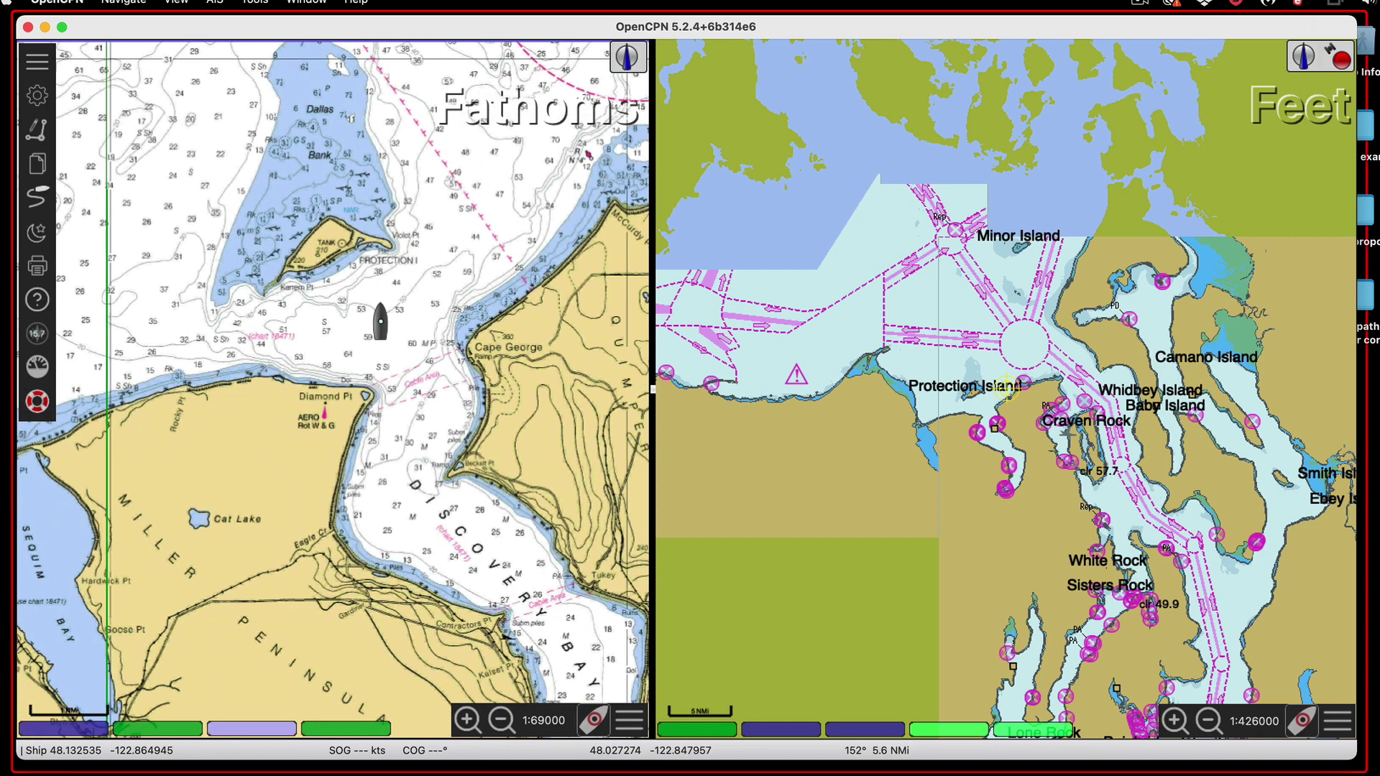
Shift the second canvas away from the boat, and turn on automatic boat following for that canvas.
left_click(595, 721)
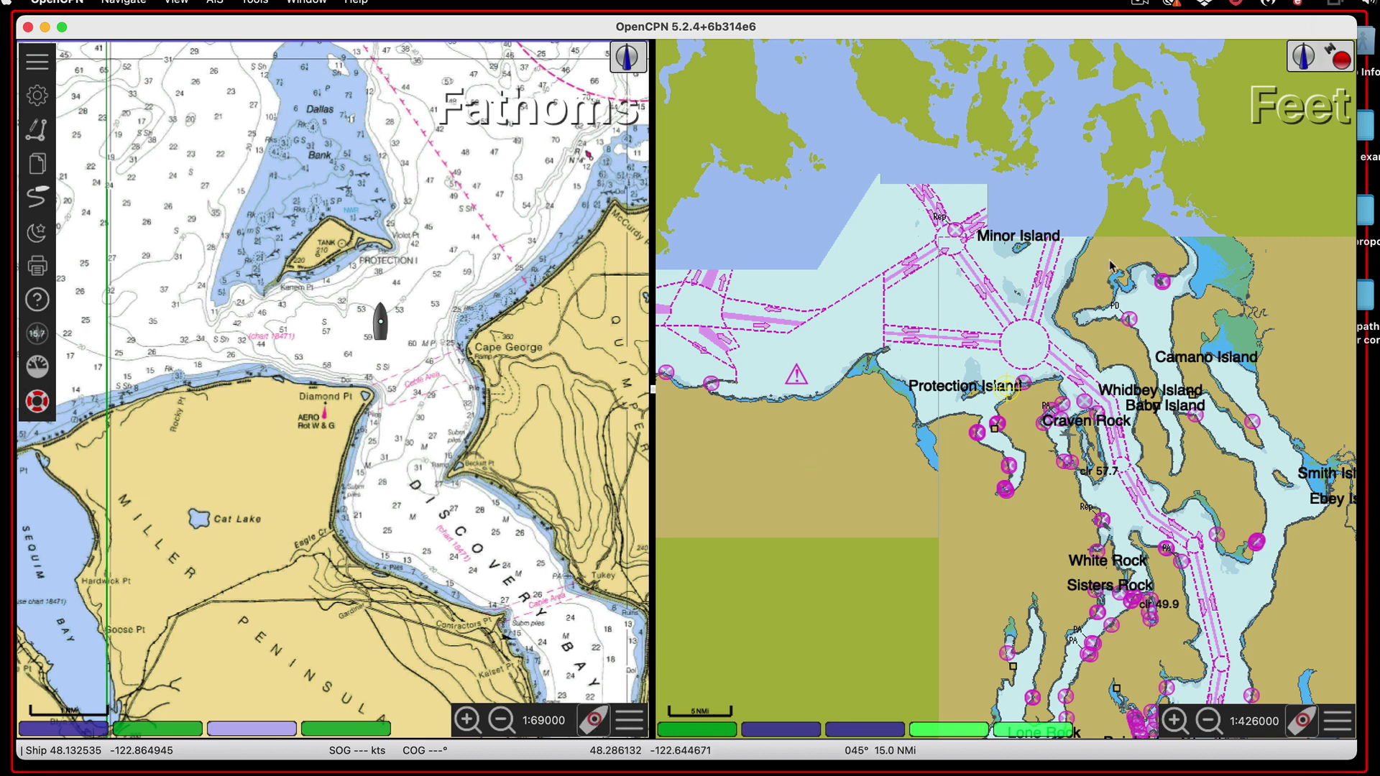
scroll(1266, 319, "right", 10)
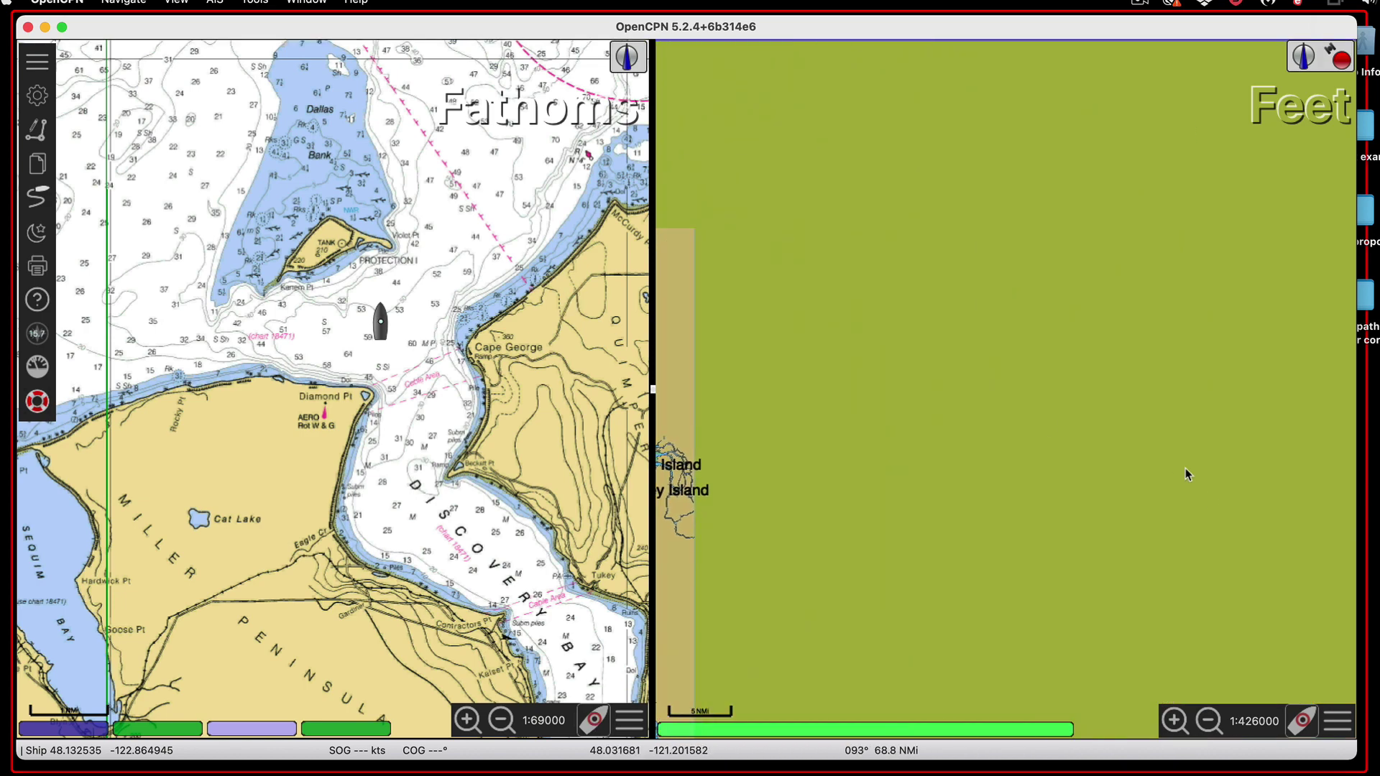
scroll(1115, 402, "down", 6)
scroll(1114, 338, "down", 10)
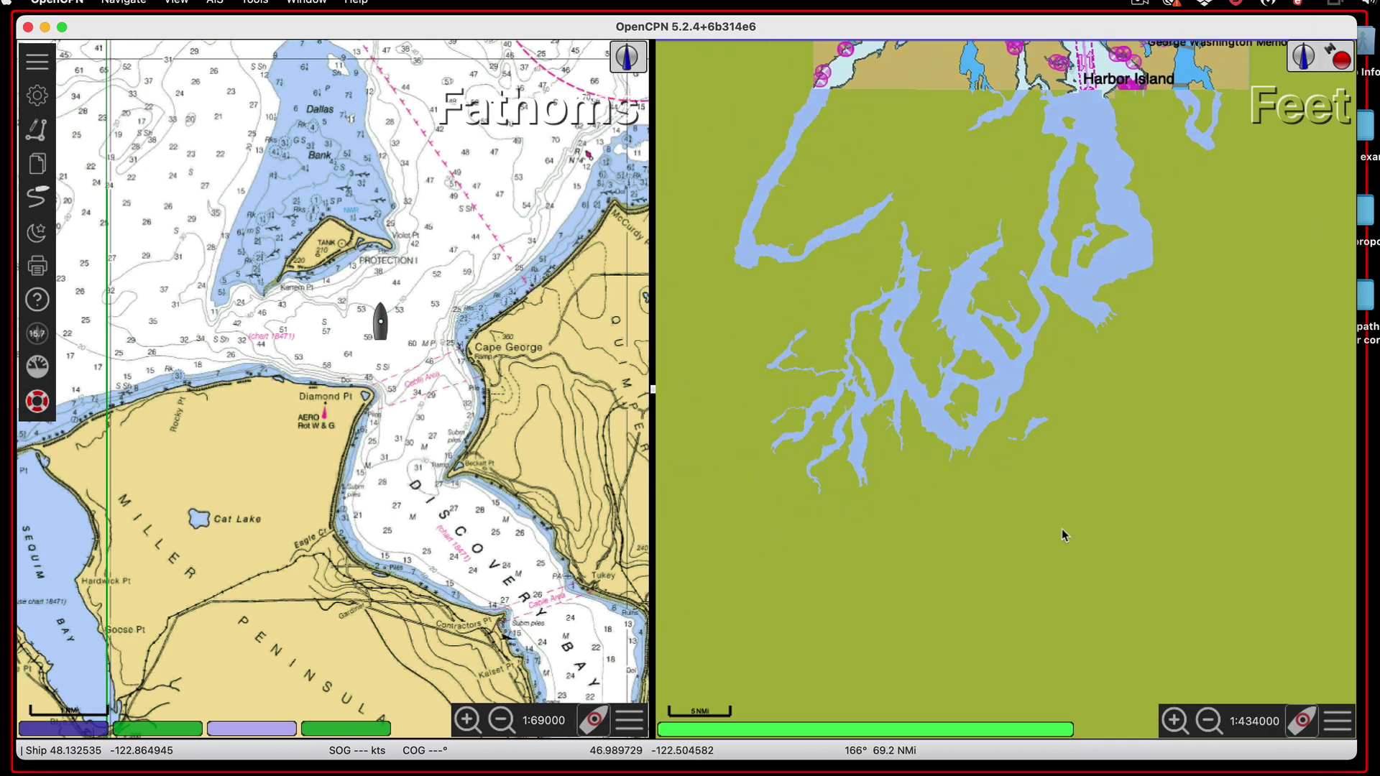
left_click(1303, 720)
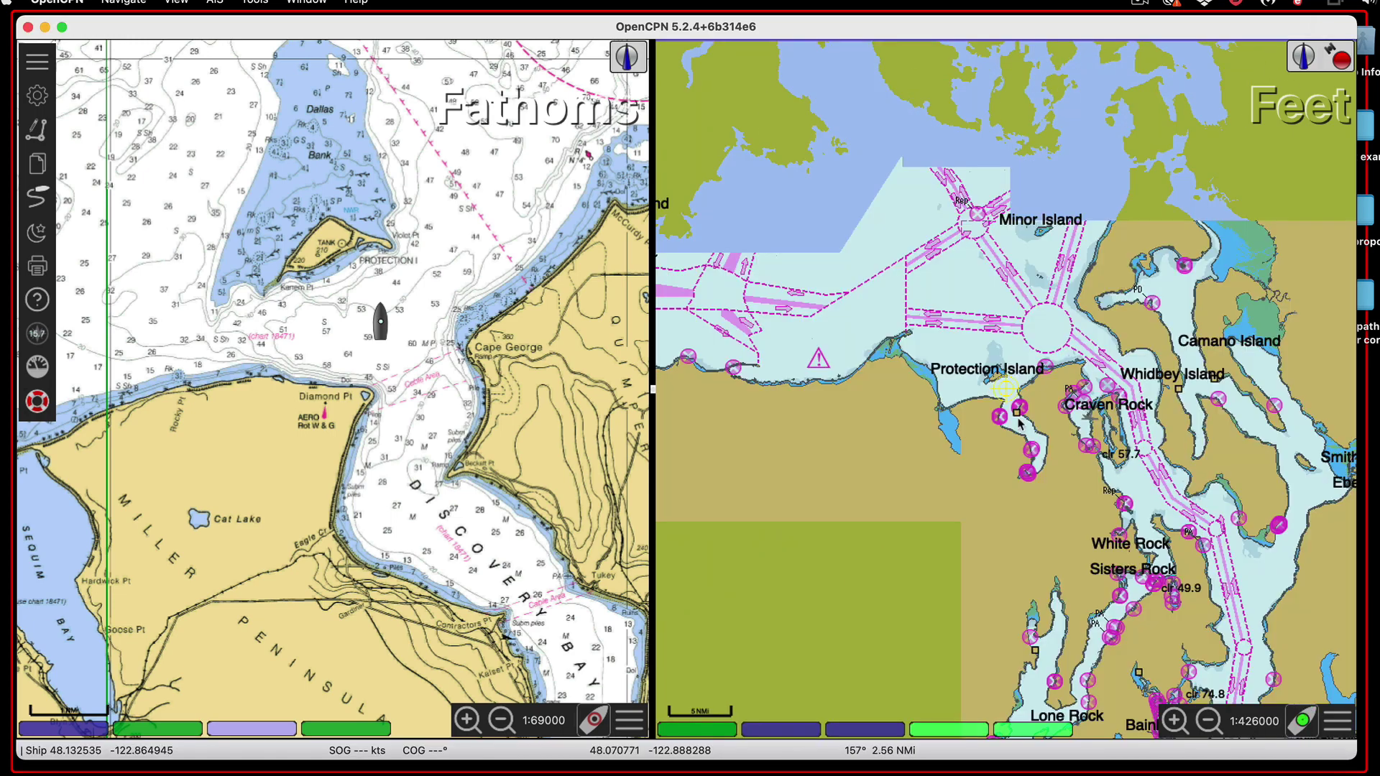
Examine the vector charts around the boat at several scales on the second canvas.
scroll(1028, 424, "up", 6)
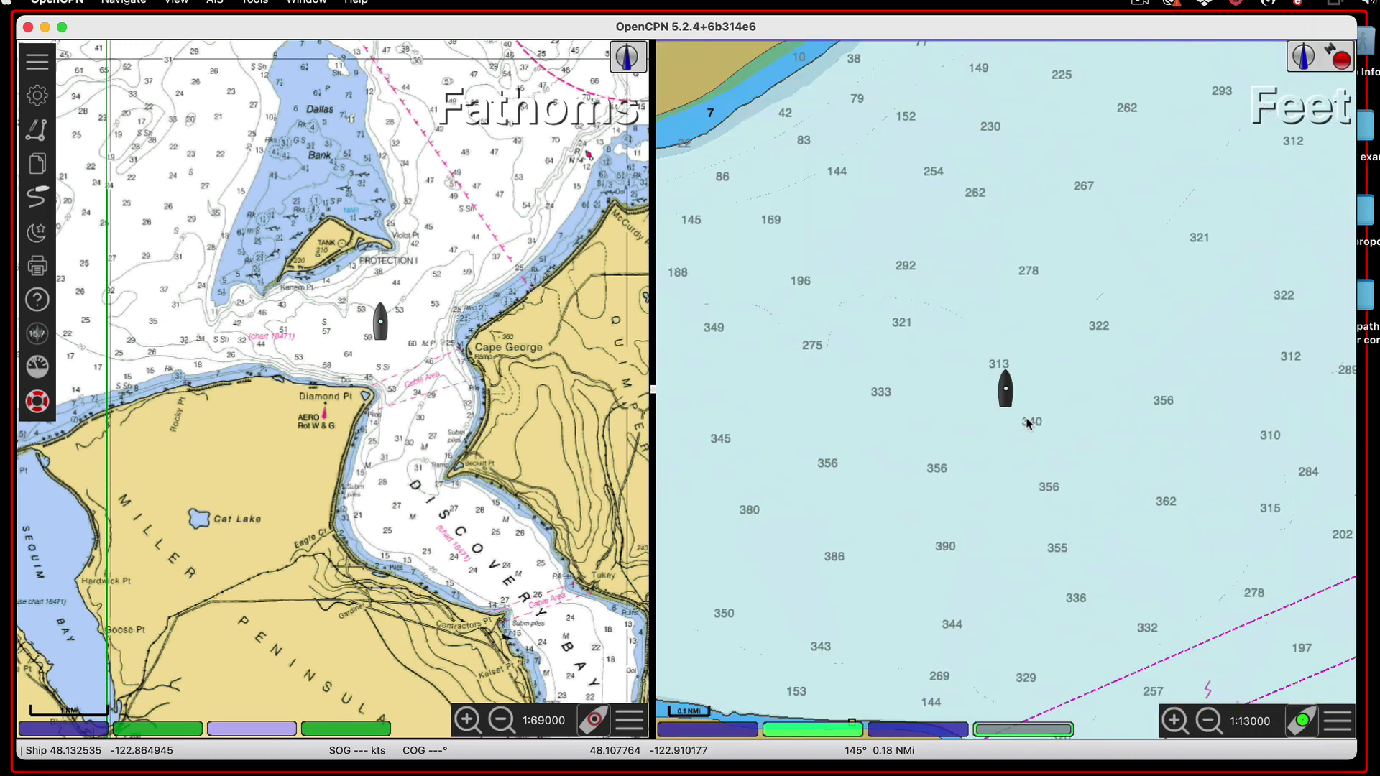
scroll(1099, 477, "down", 3)
scroll(1099, 477, "up", 2)
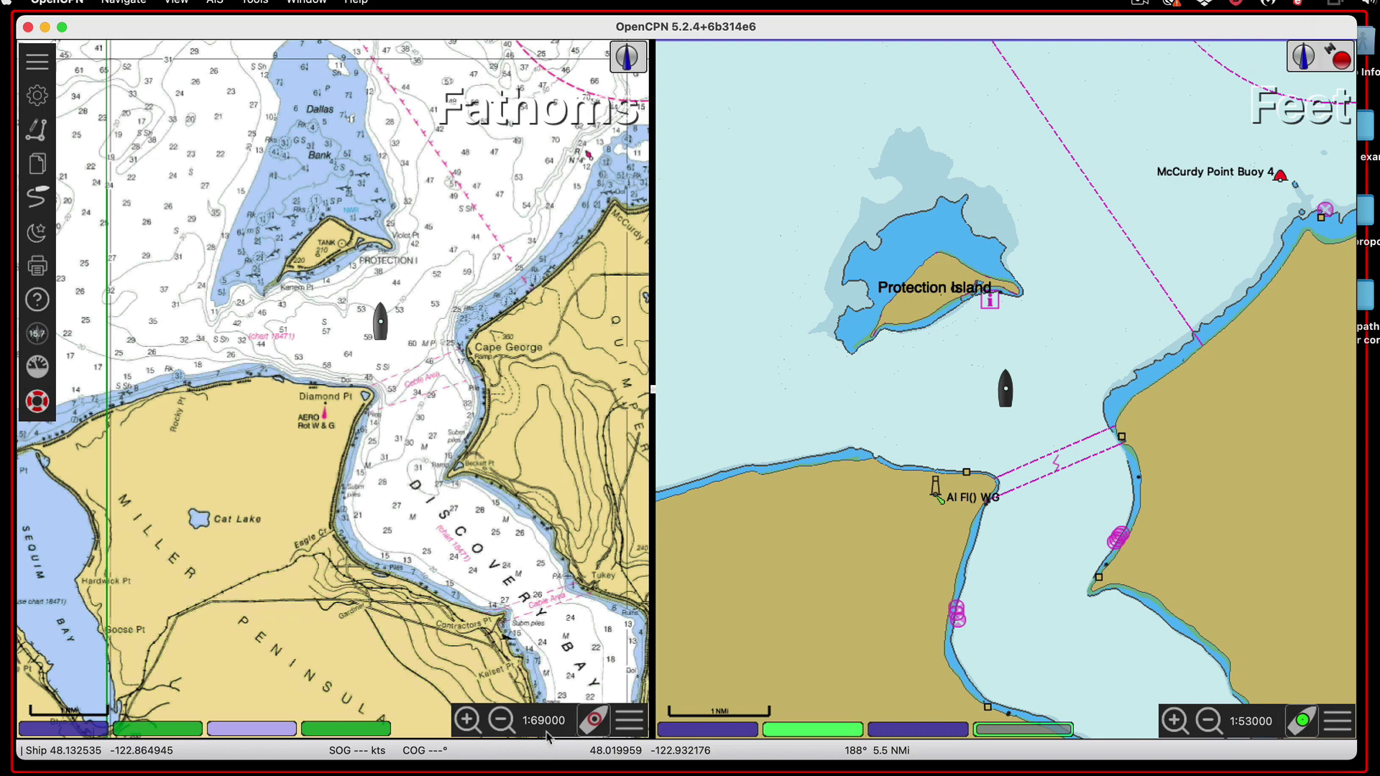
scroll(1256, 616, "up", 2)
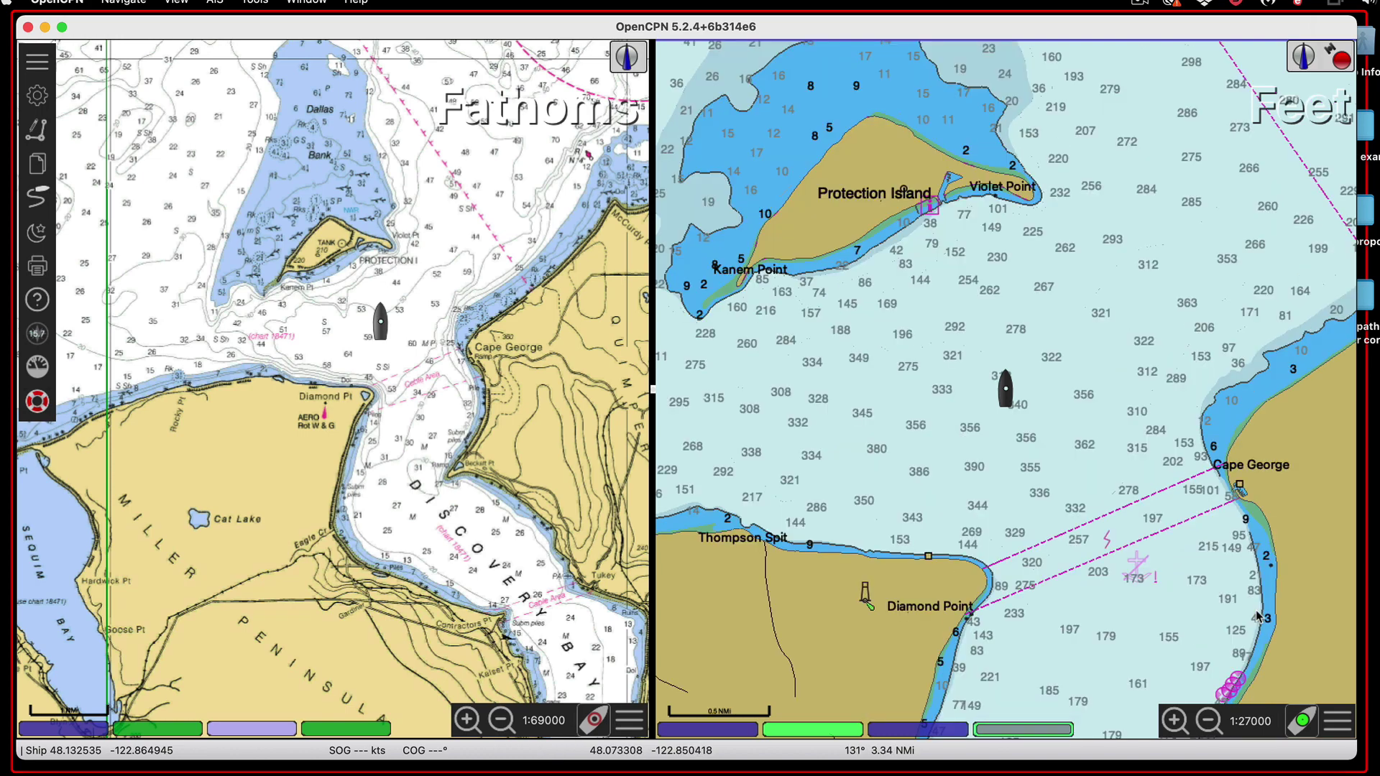
scroll(1256, 616, "down", 6)
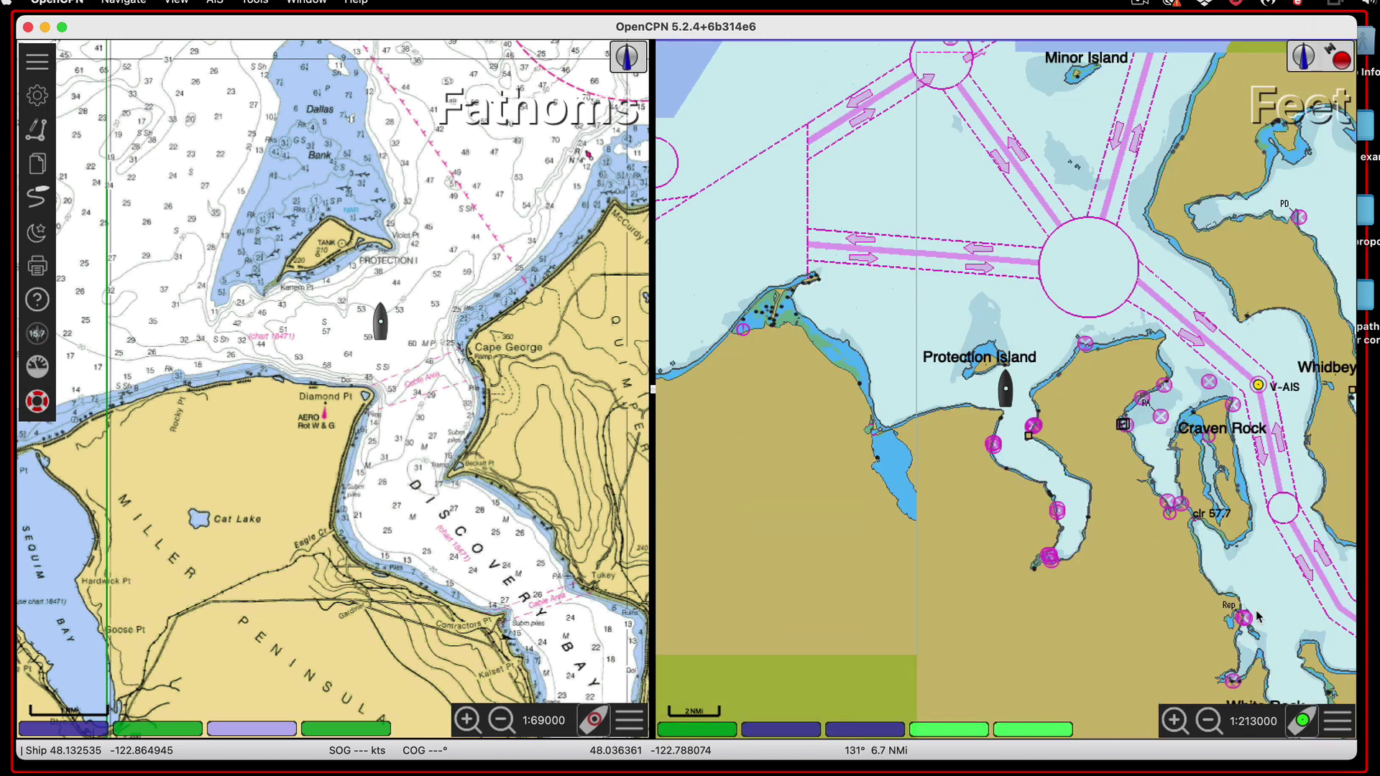
Turn off the depth units display on the second canvas, with the view around Protection Island.
scroll(1256, 615, "up", 4)
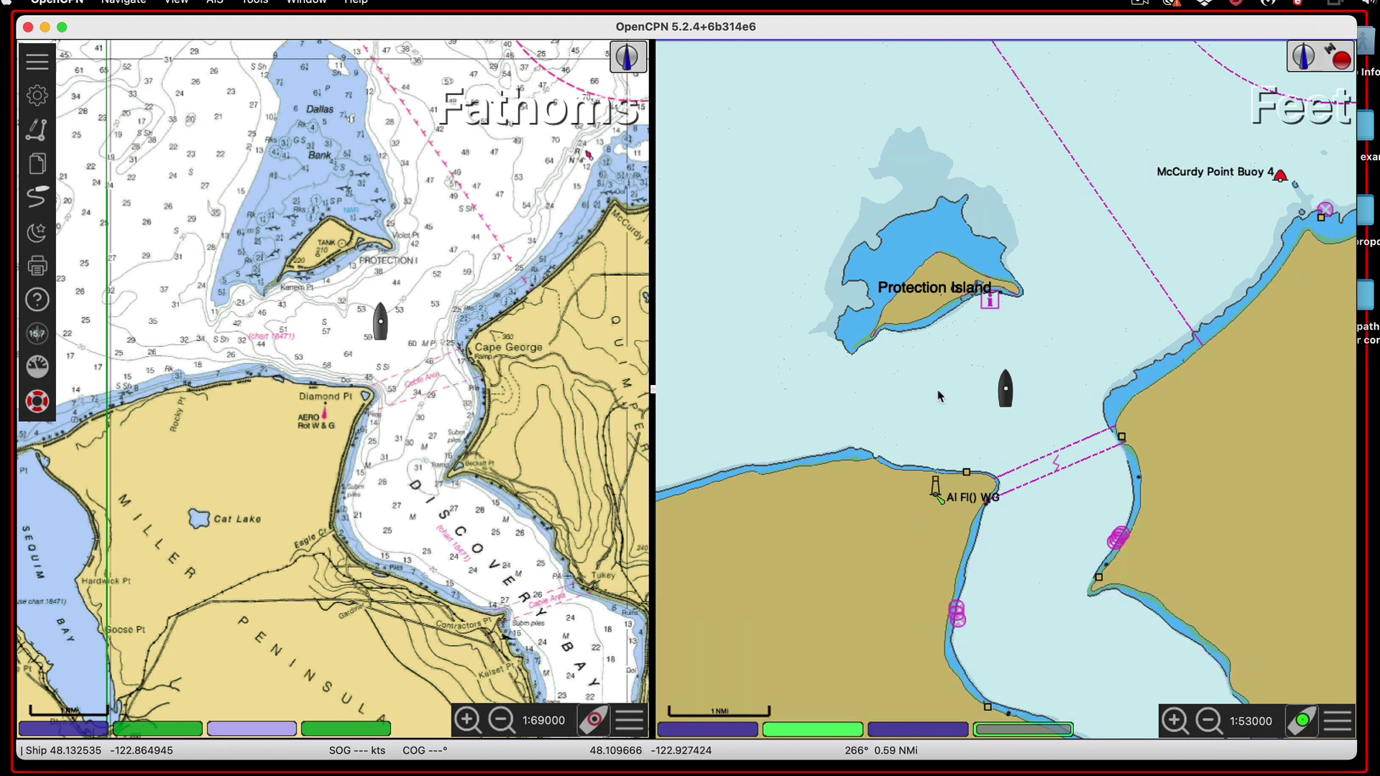
left_click_drag(940, 395, 945, 375)
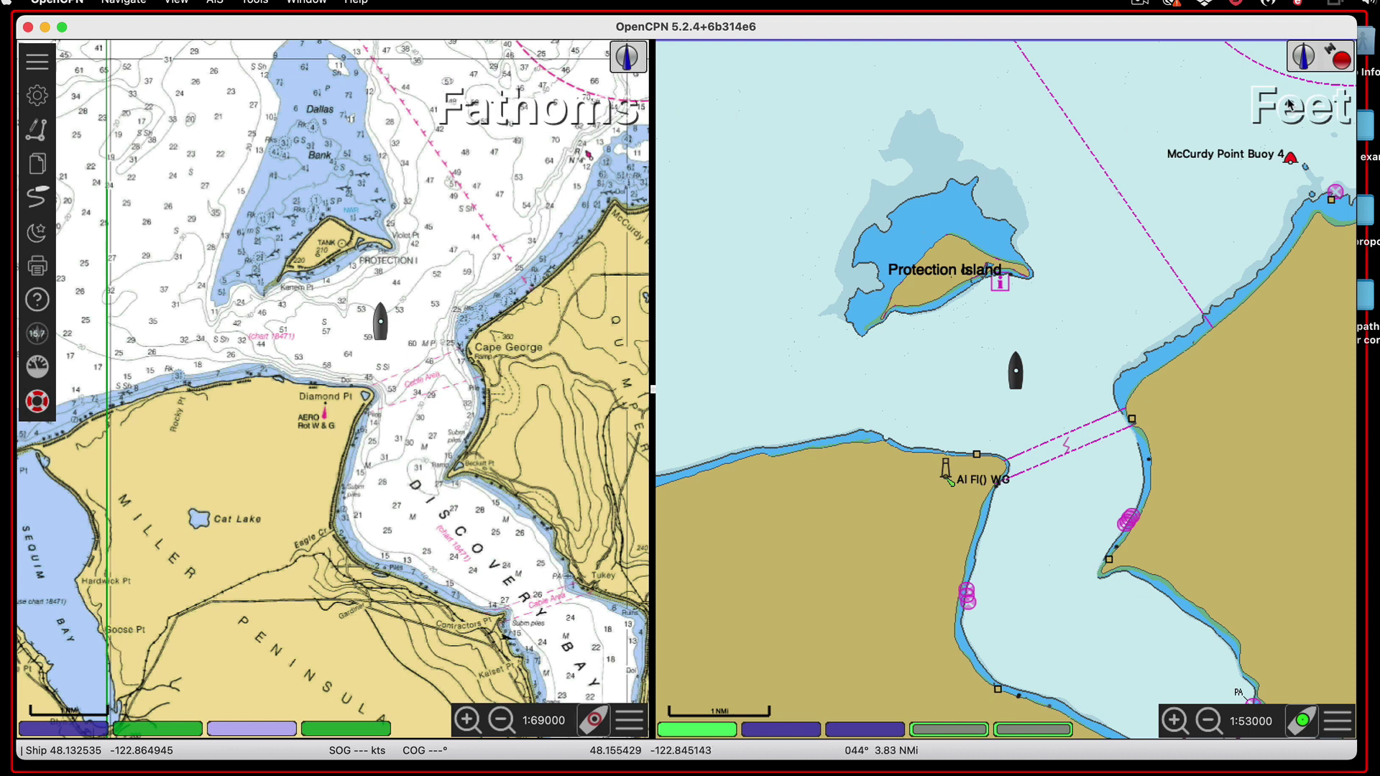
left_click(1335, 730)
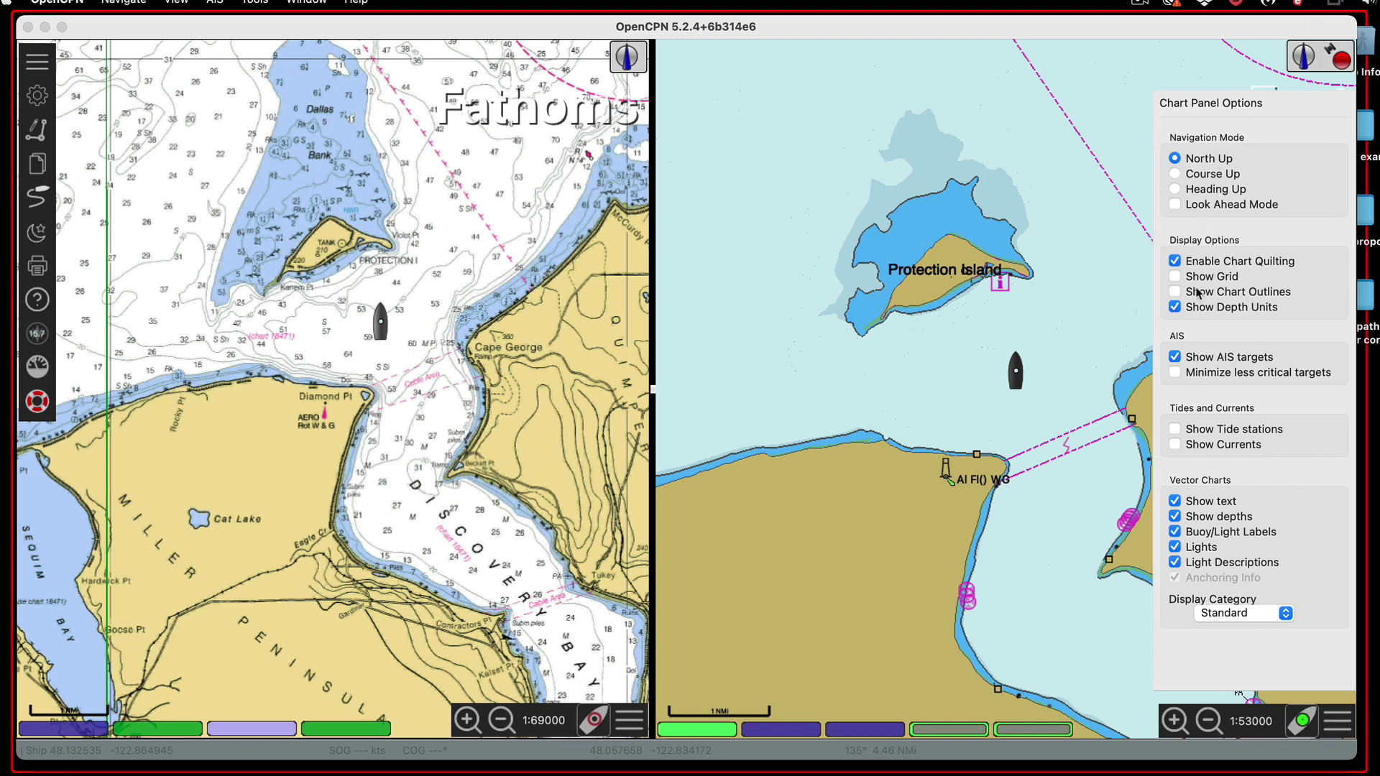
left_click(1187, 310)
left_click(1337, 726)
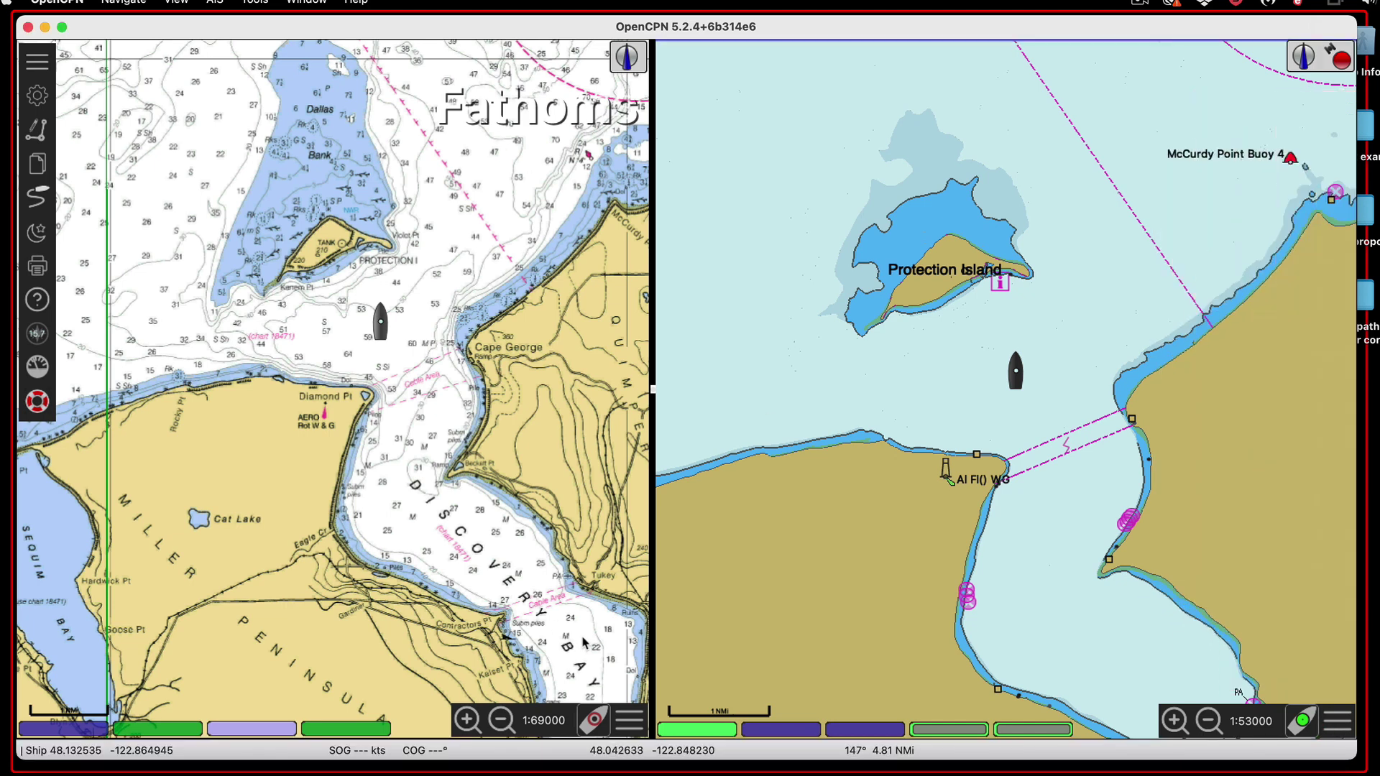
Turn off the depth units display on the first canvas.
left_click(629, 720)
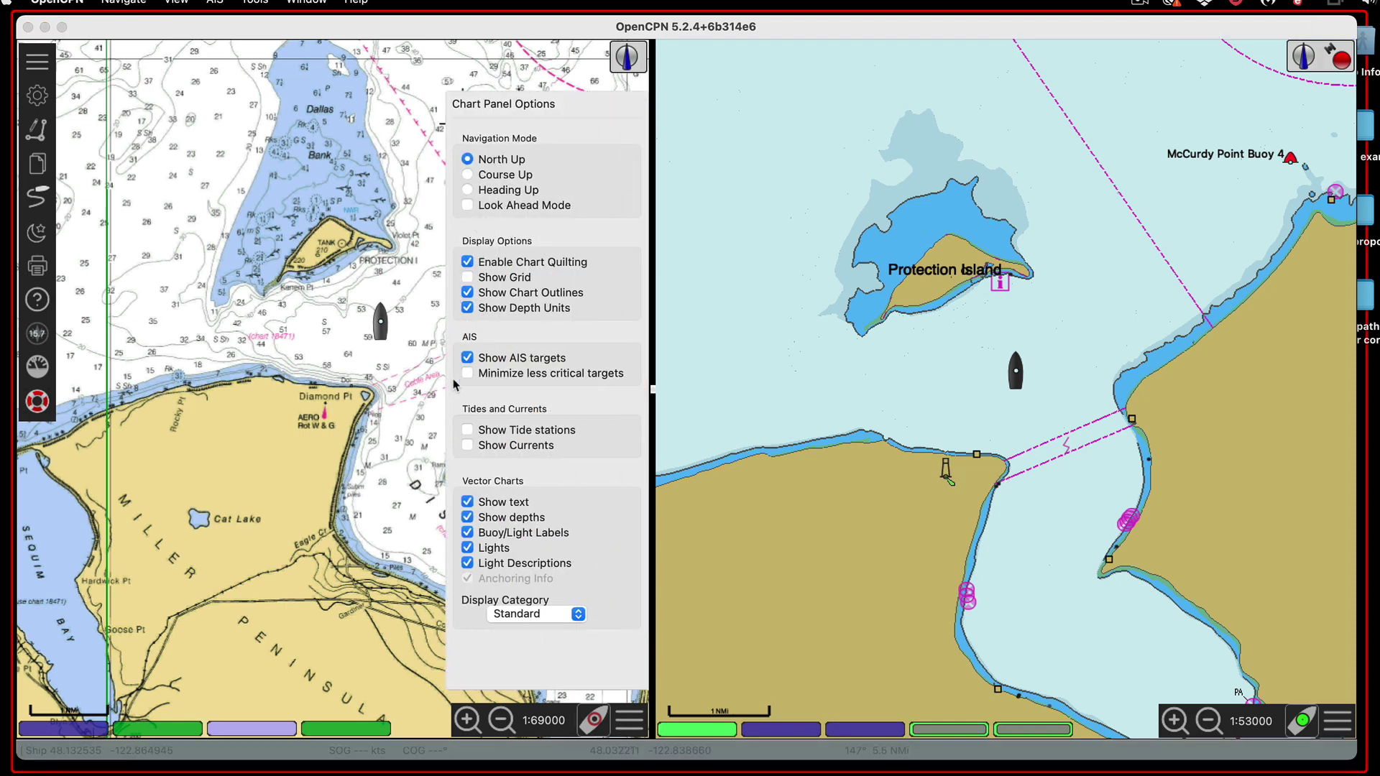
left_click(468, 309)
left_click(633, 722)
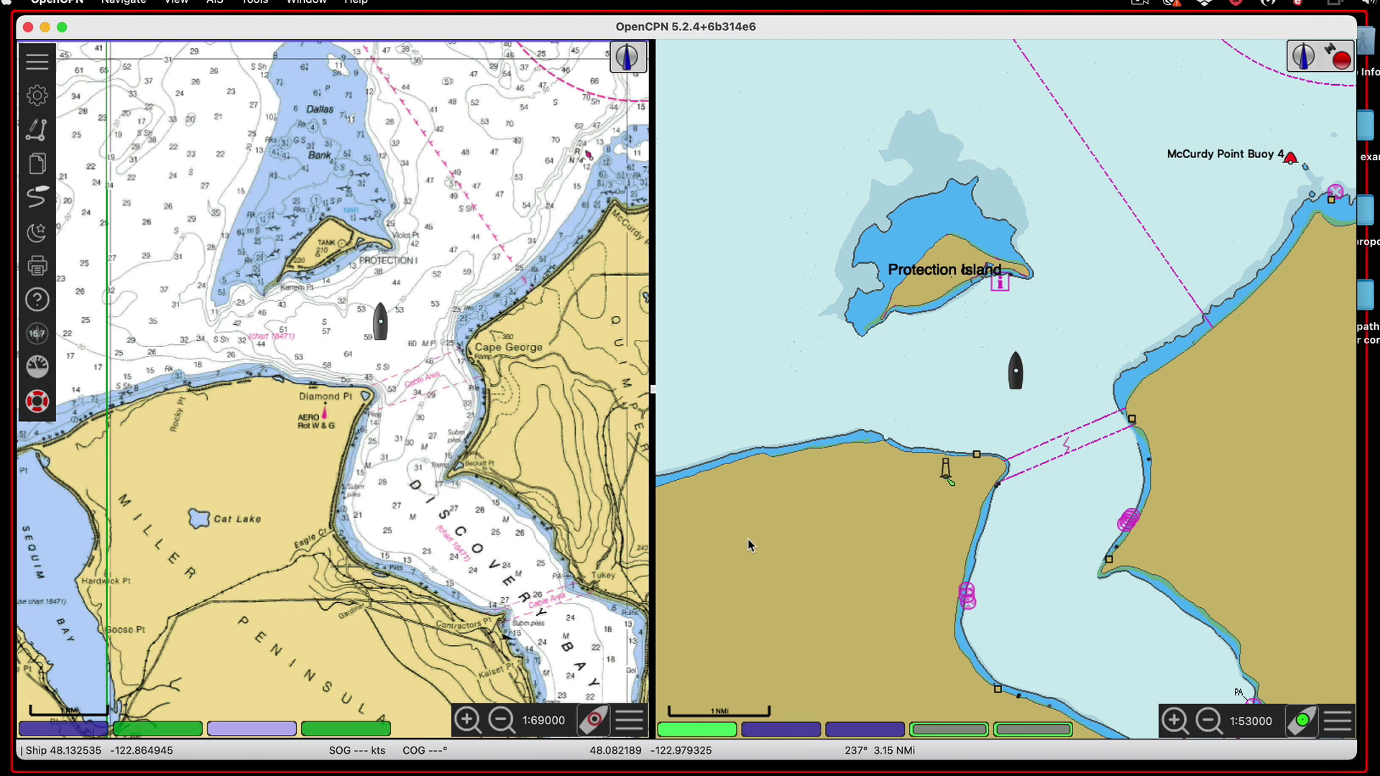
Review the navigation, display and vector chart options of the second canvas without changing them.
left_click_drag(822, 566, 825, 530)
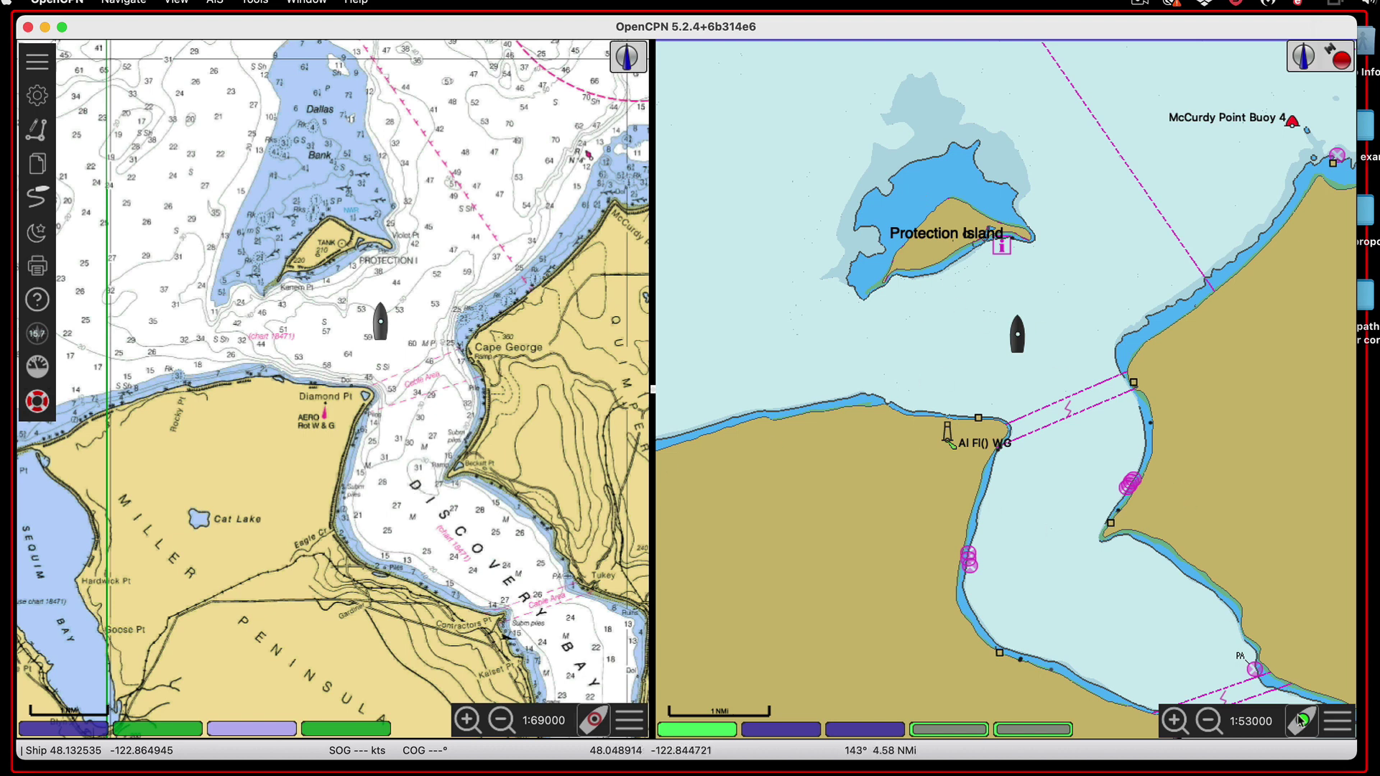
left_click(1336, 721)
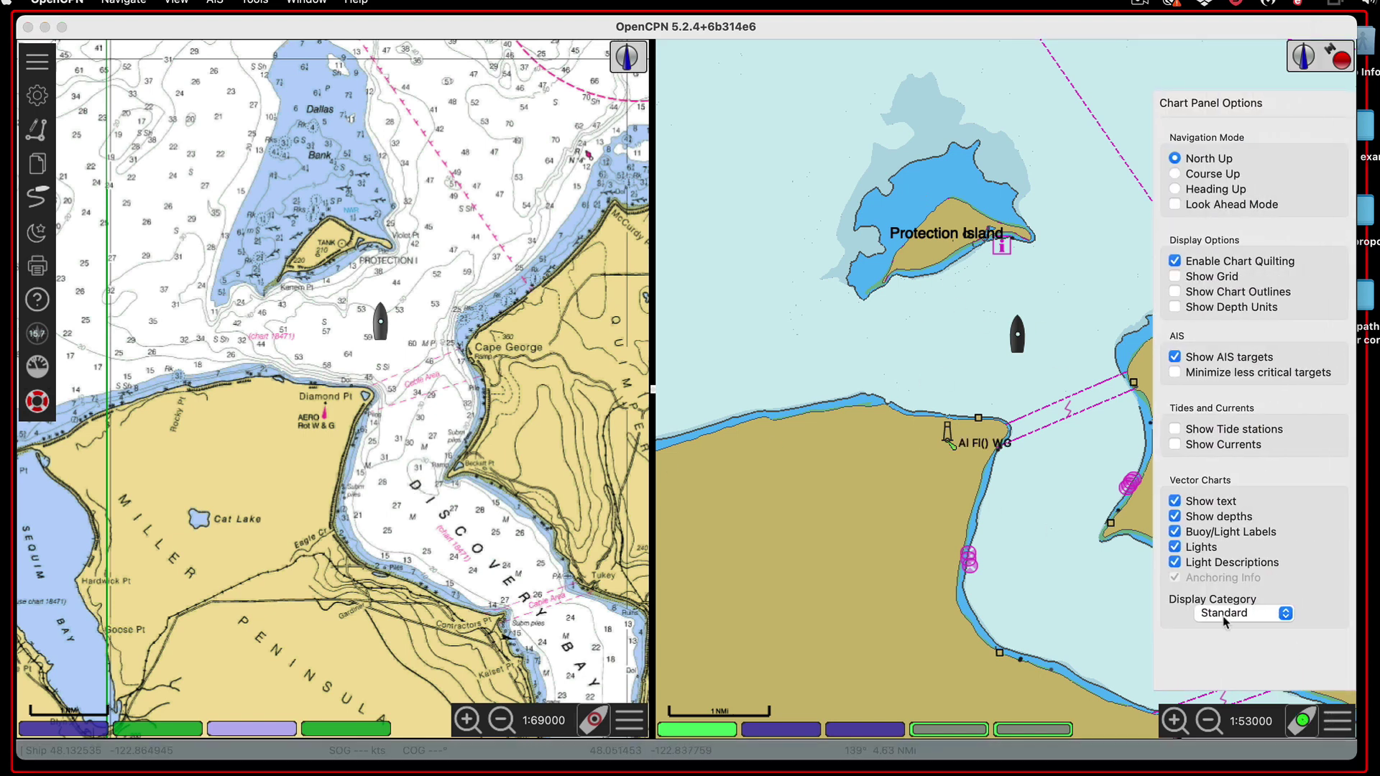
left_click(951, 628)
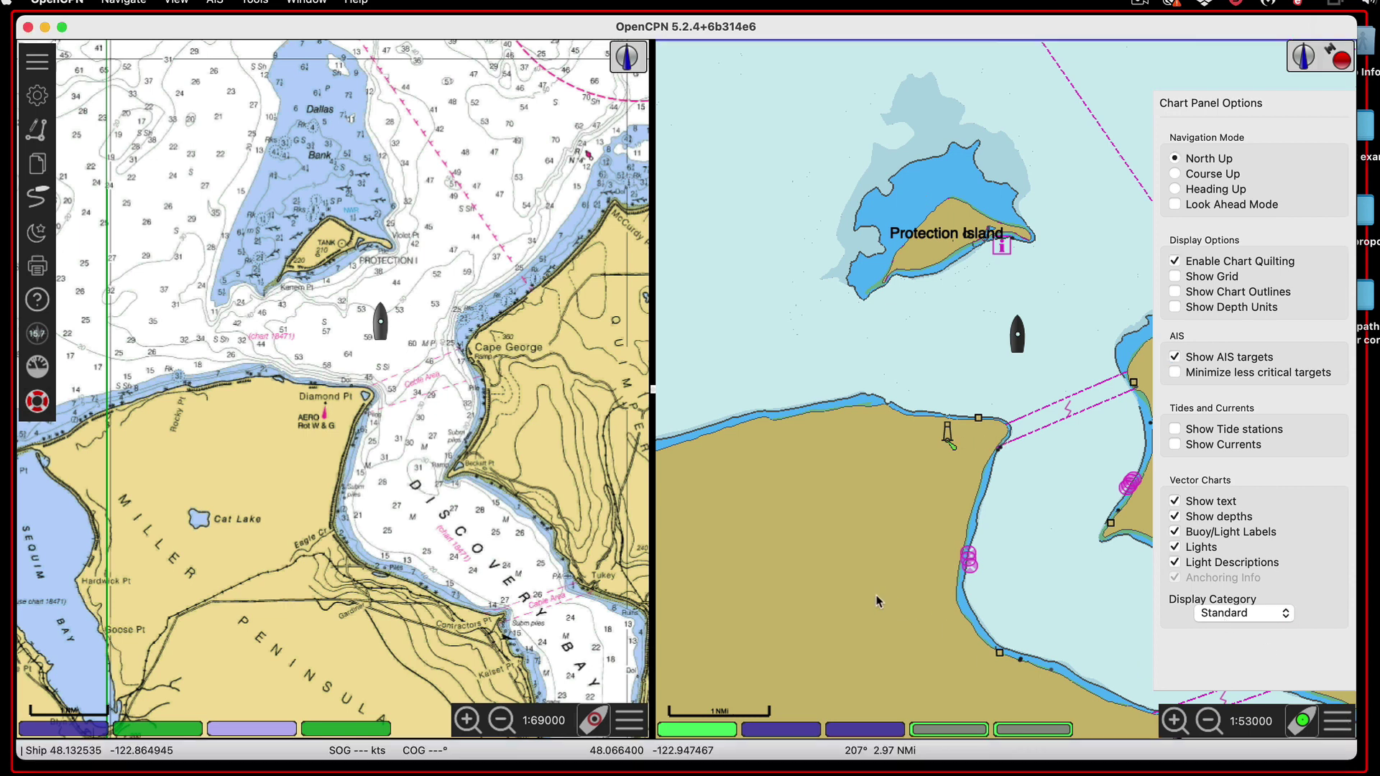
left_click(1336, 722)
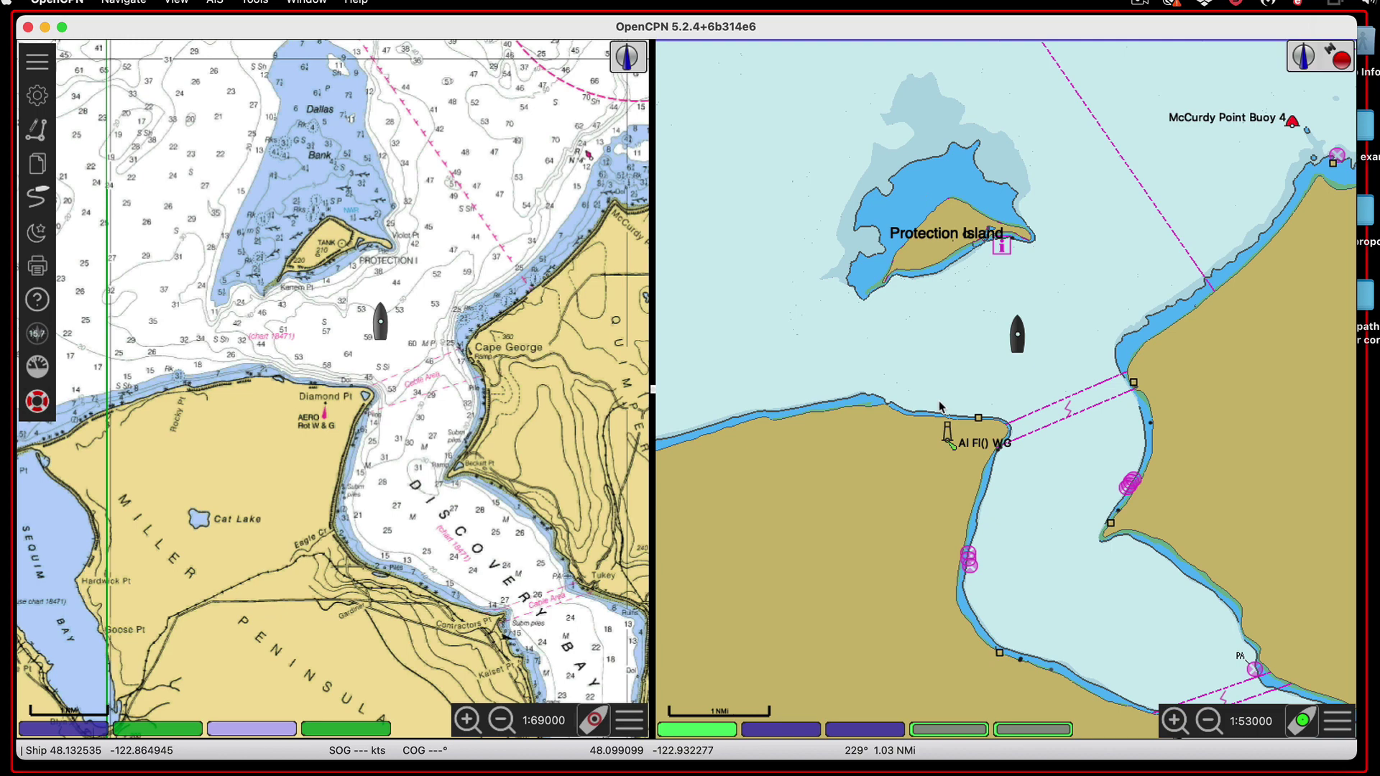
Compare how soundings, labels and navigation aids display on the second canvas at 1:27000, 1:53000 and 1:107000.
scroll(940, 407, "up", 2)
scroll(939, 407, "down", 2)
scroll(939, 401, "up", 4)
scroll(938, 401, "down", 4)
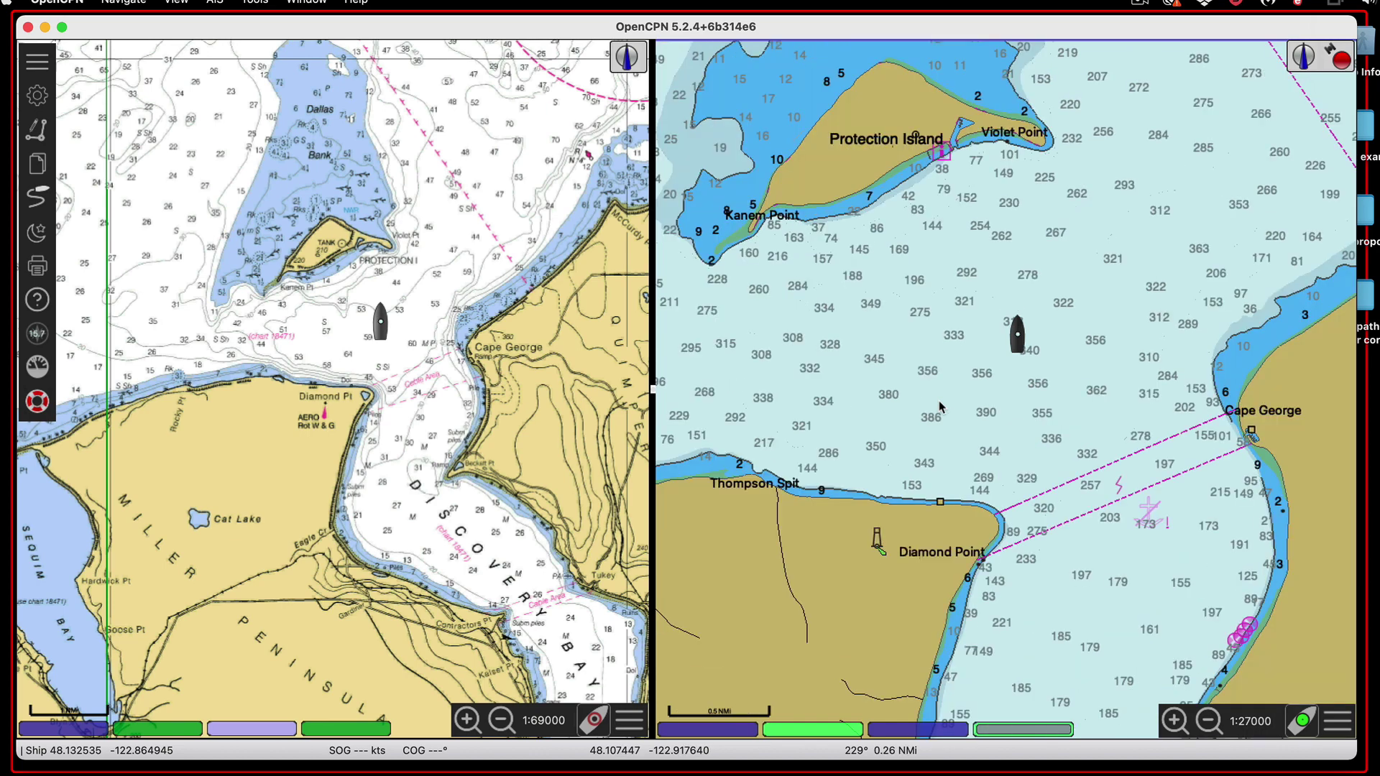
scroll(939, 407, "up", 2)
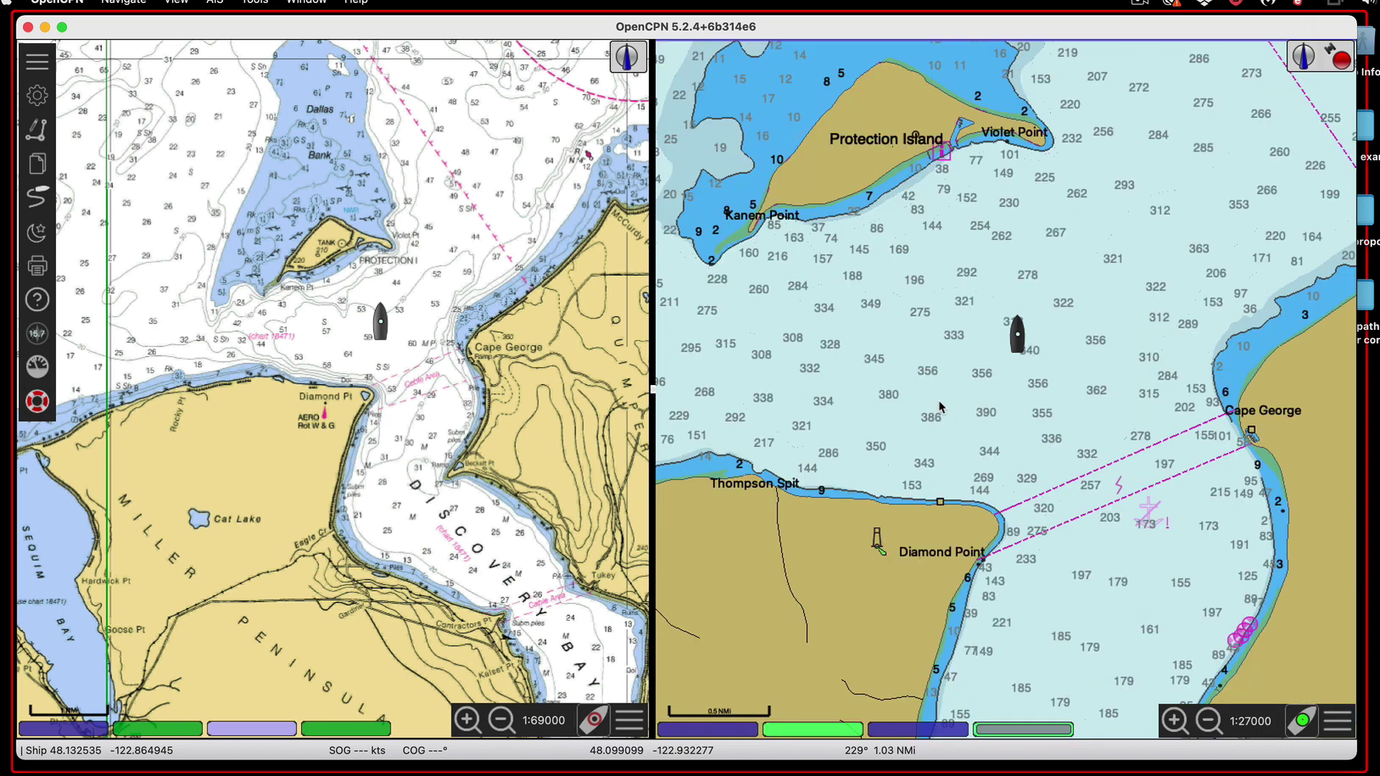
scroll(940, 407, "down", 2)
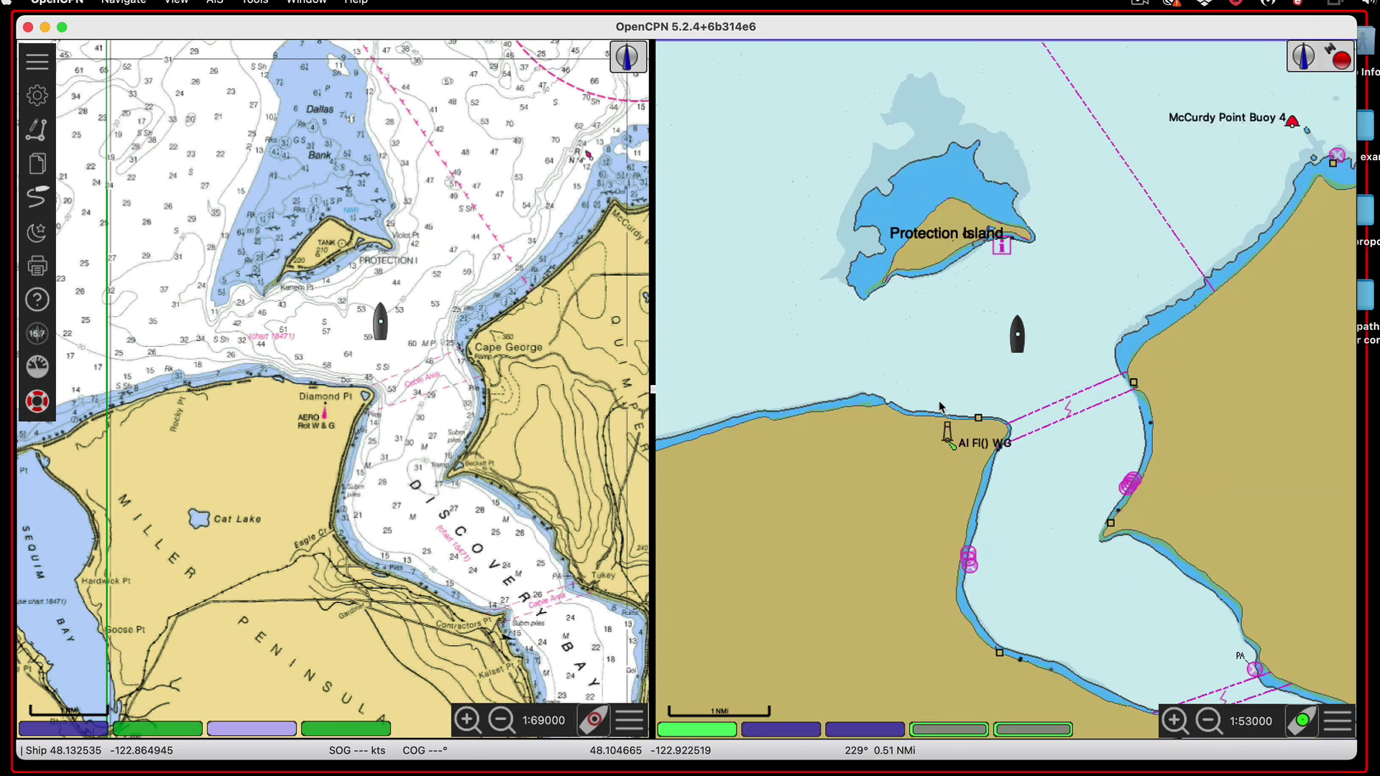
scroll(939, 407, "up", 2)
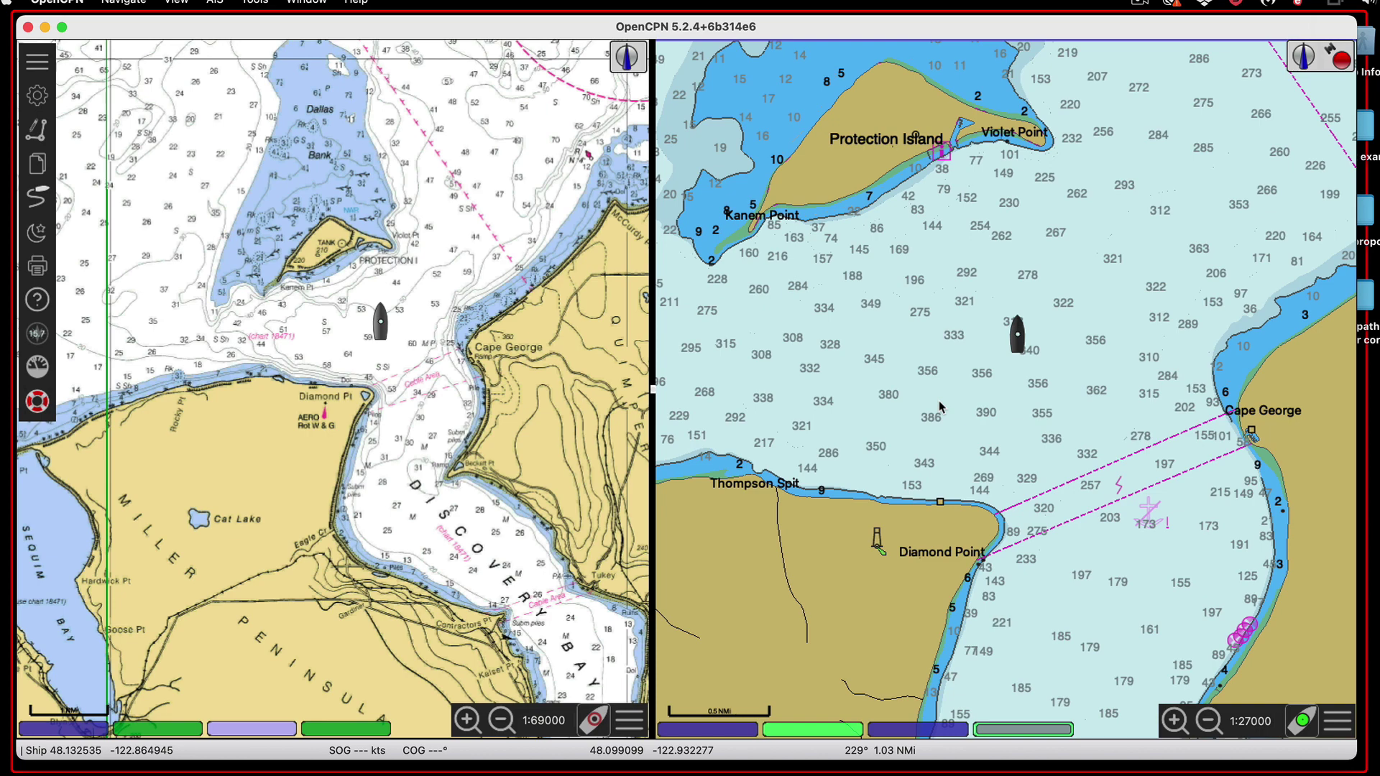
scroll(940, 407, "down", 4)
scroll(903, 466, "down", 2)
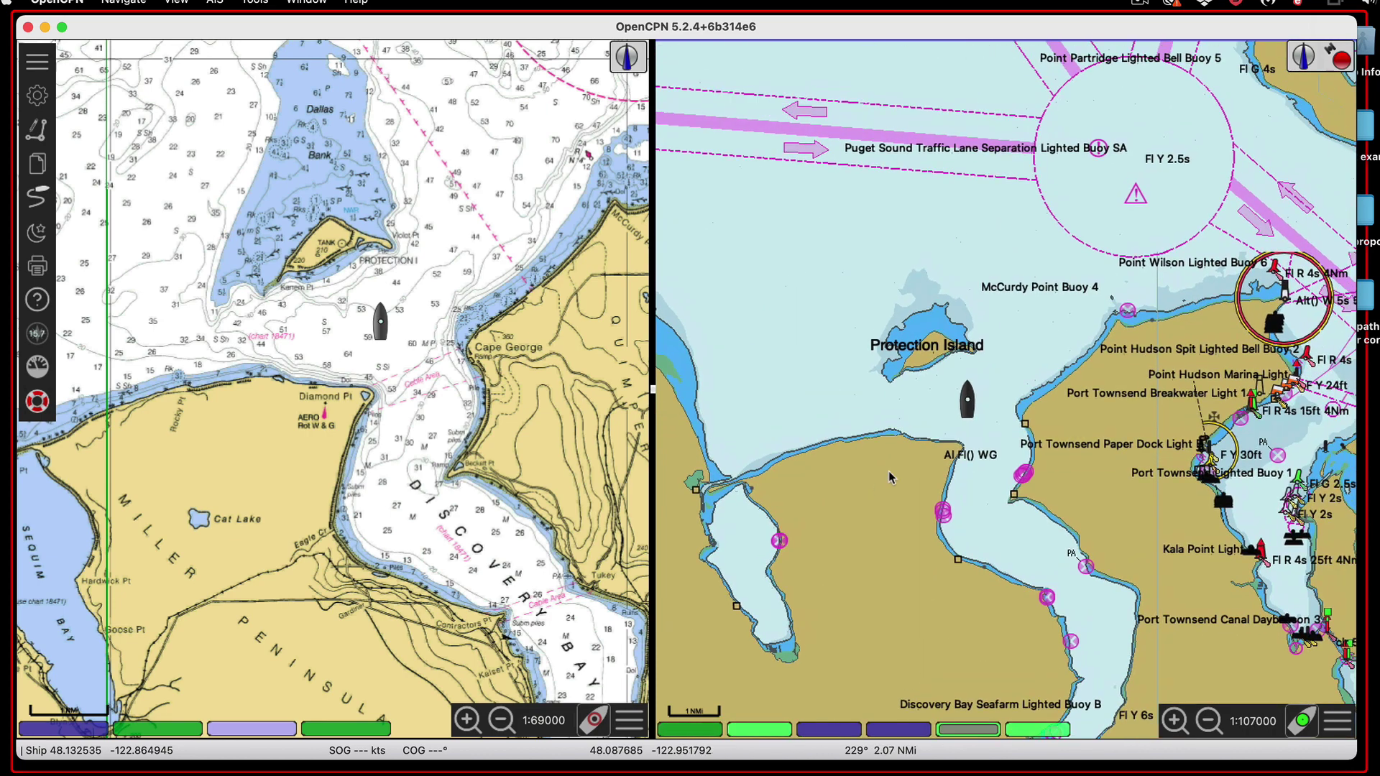
scroll(903, 465, "up", 2)
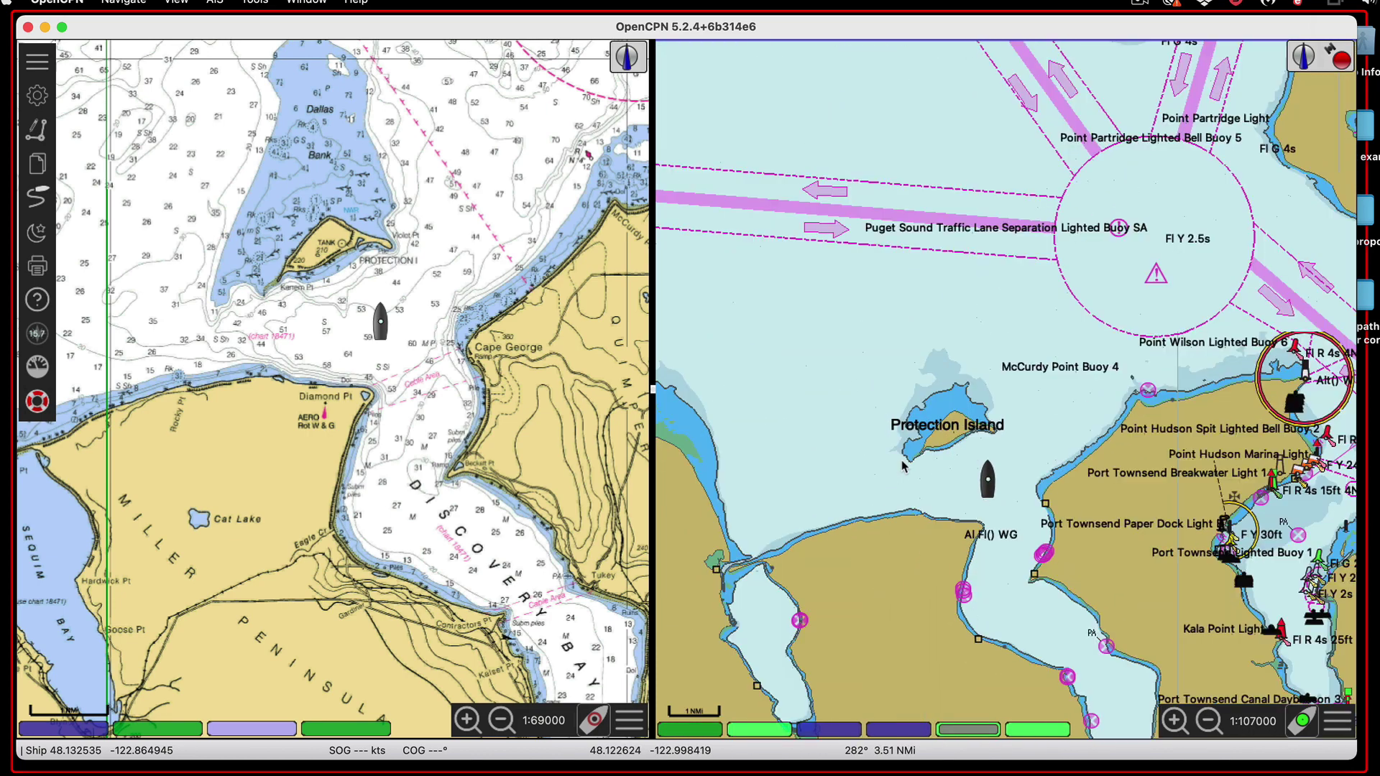
key("Down")
key("Down")
scroll(991, 393, "up", 4)
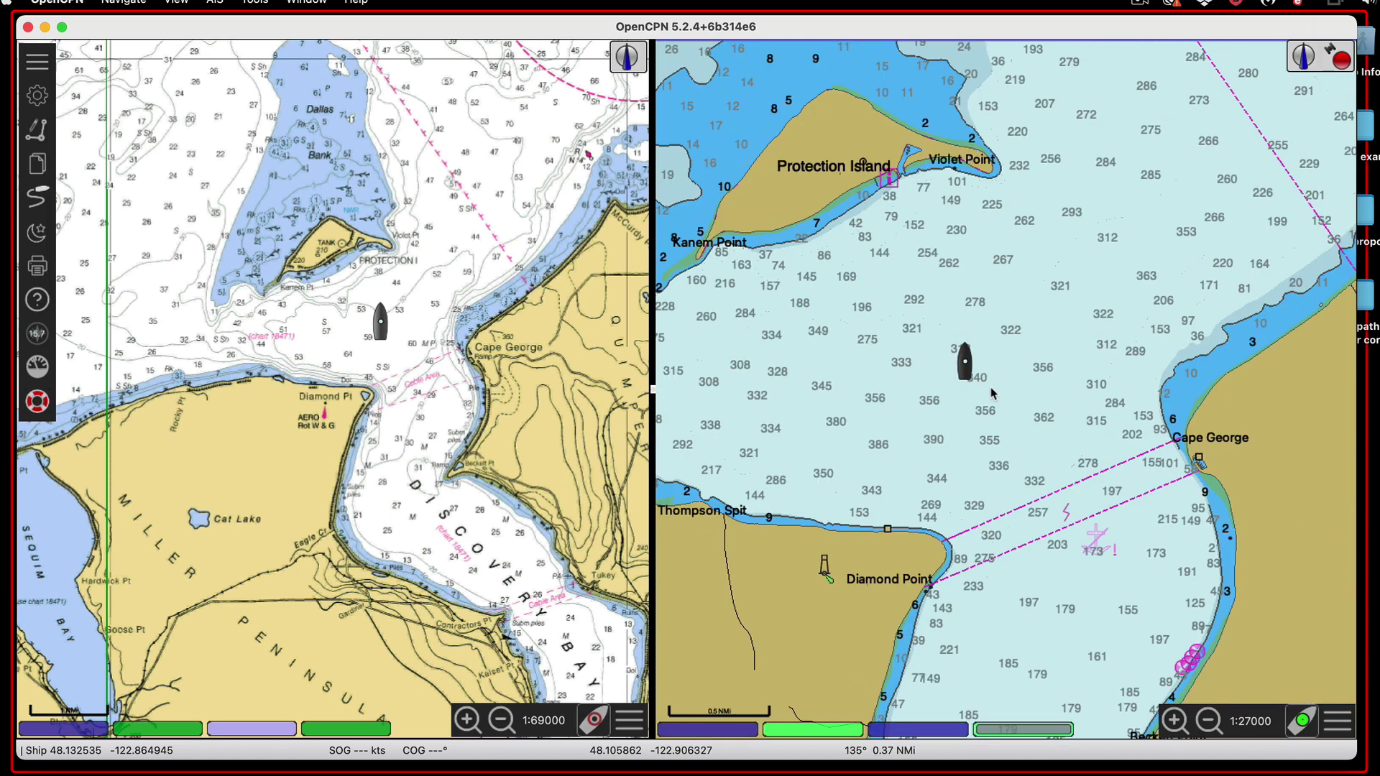
Move the boat to the water just north of McCurdy Point on the first canvas at 1:8600.
scroll(315, 330, "up", 2)
scroll(315, 330, "down", 2)
scroll(316, 329, "up", 2)
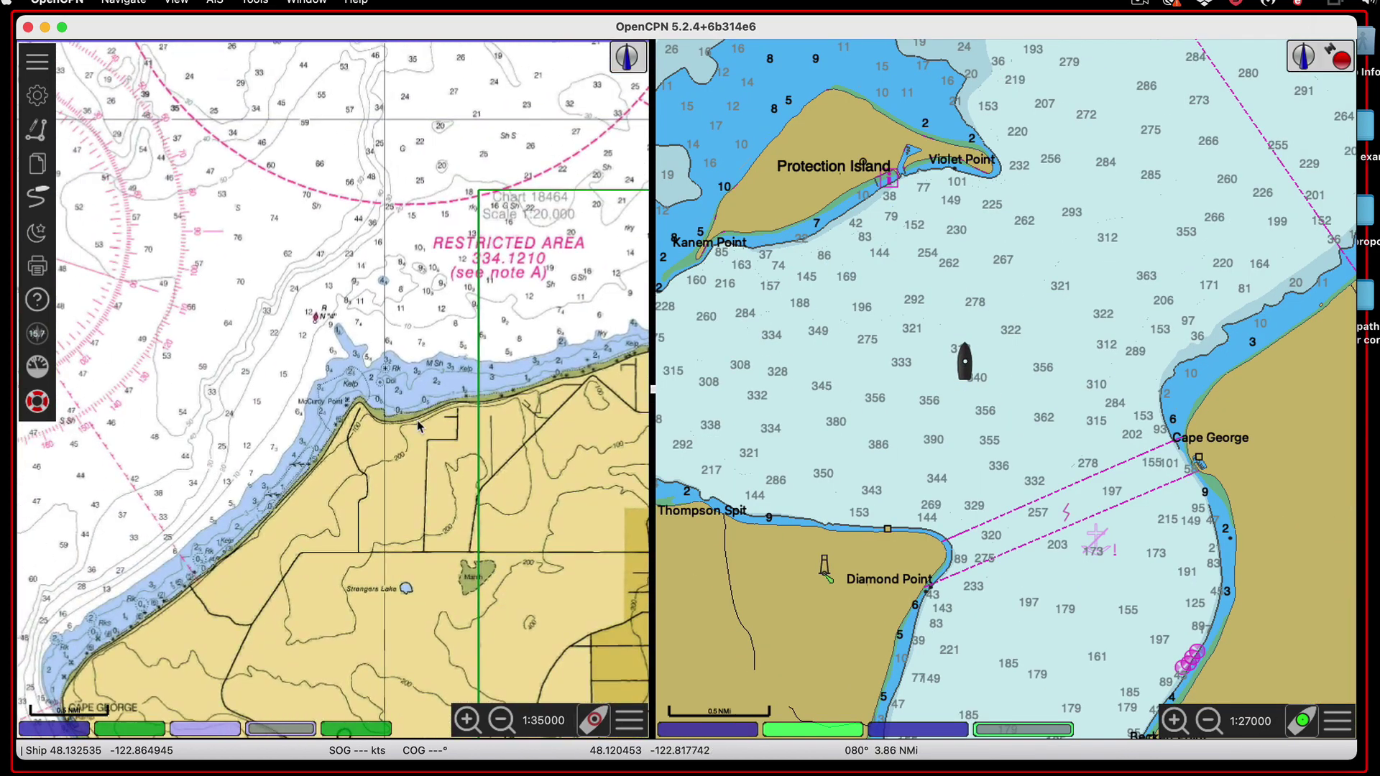
scroll(419, 426, "up", 2)
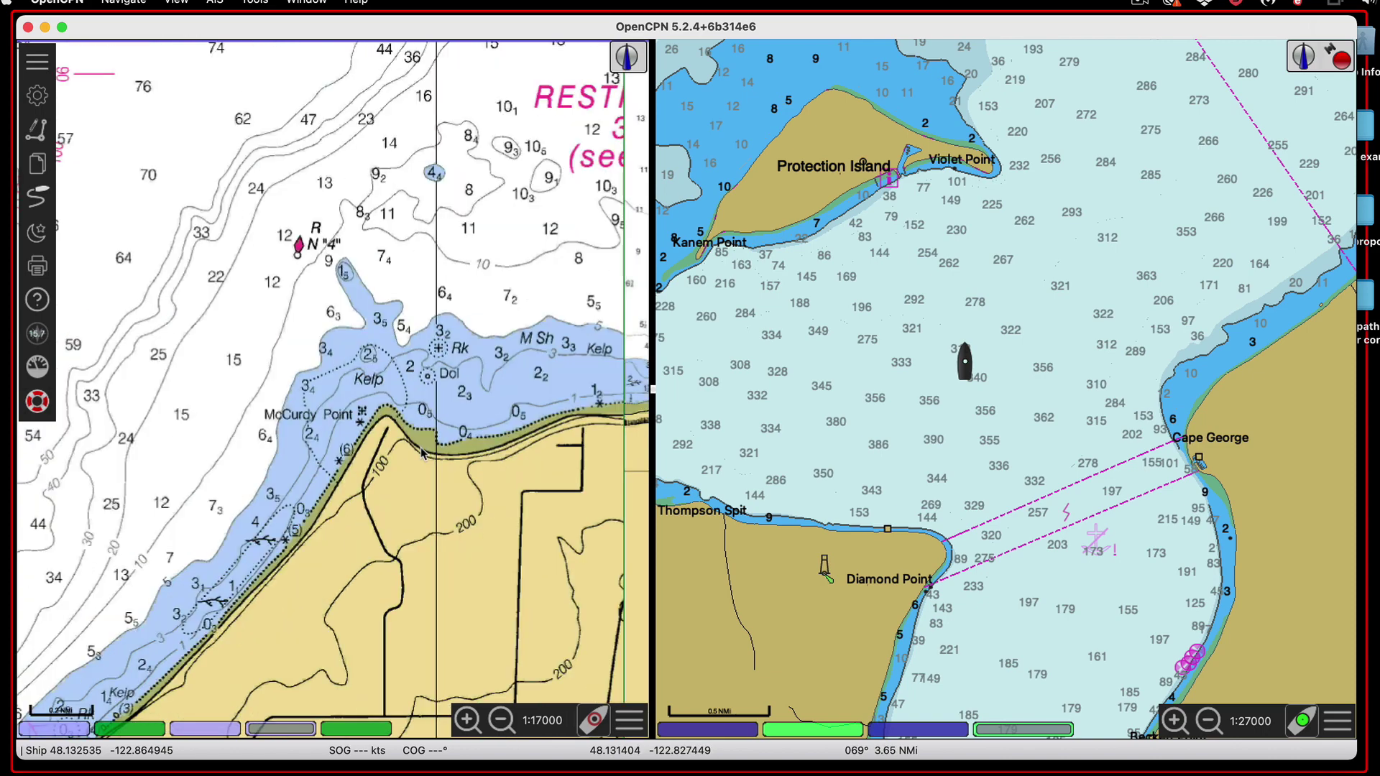
scroll(422, 453, "up", 2)
left_click_drag(348, 449, 299, 487)
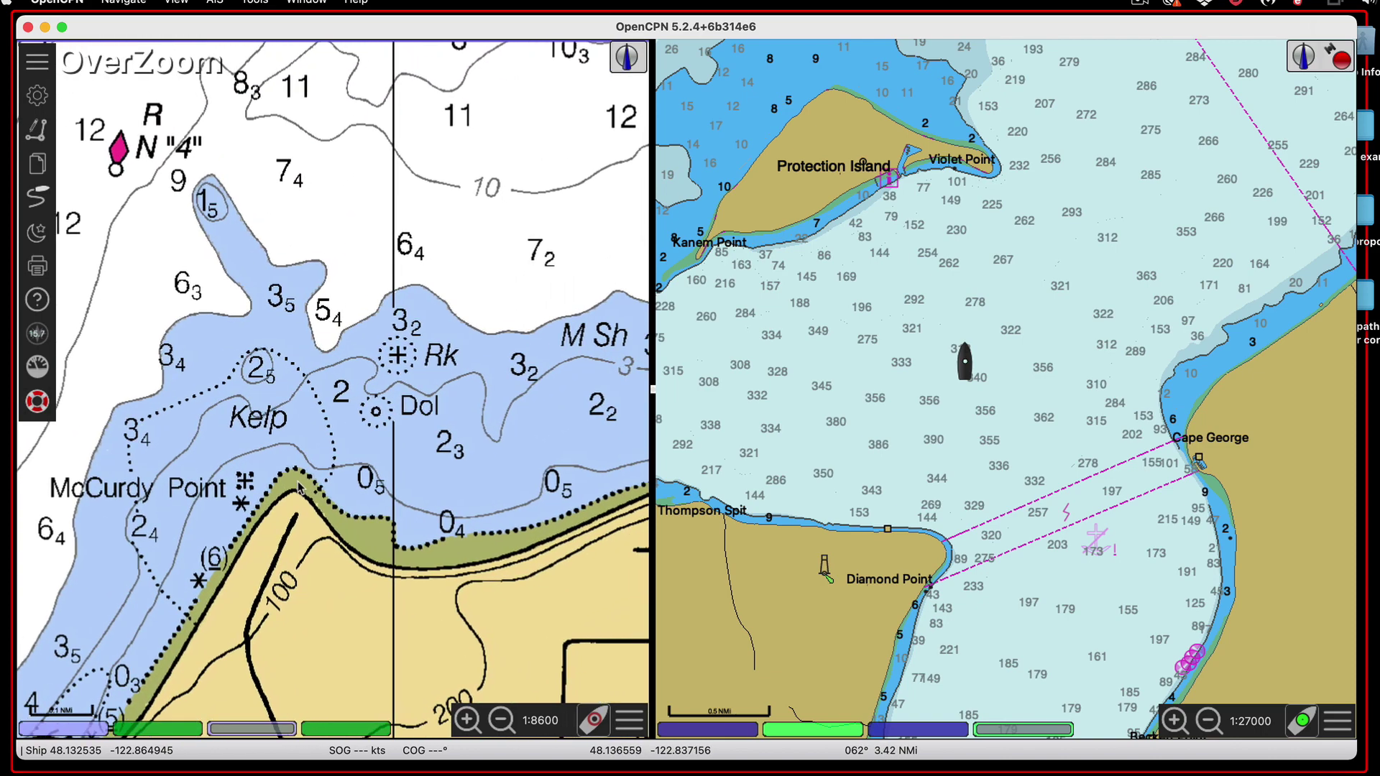
right_click(359, 277)
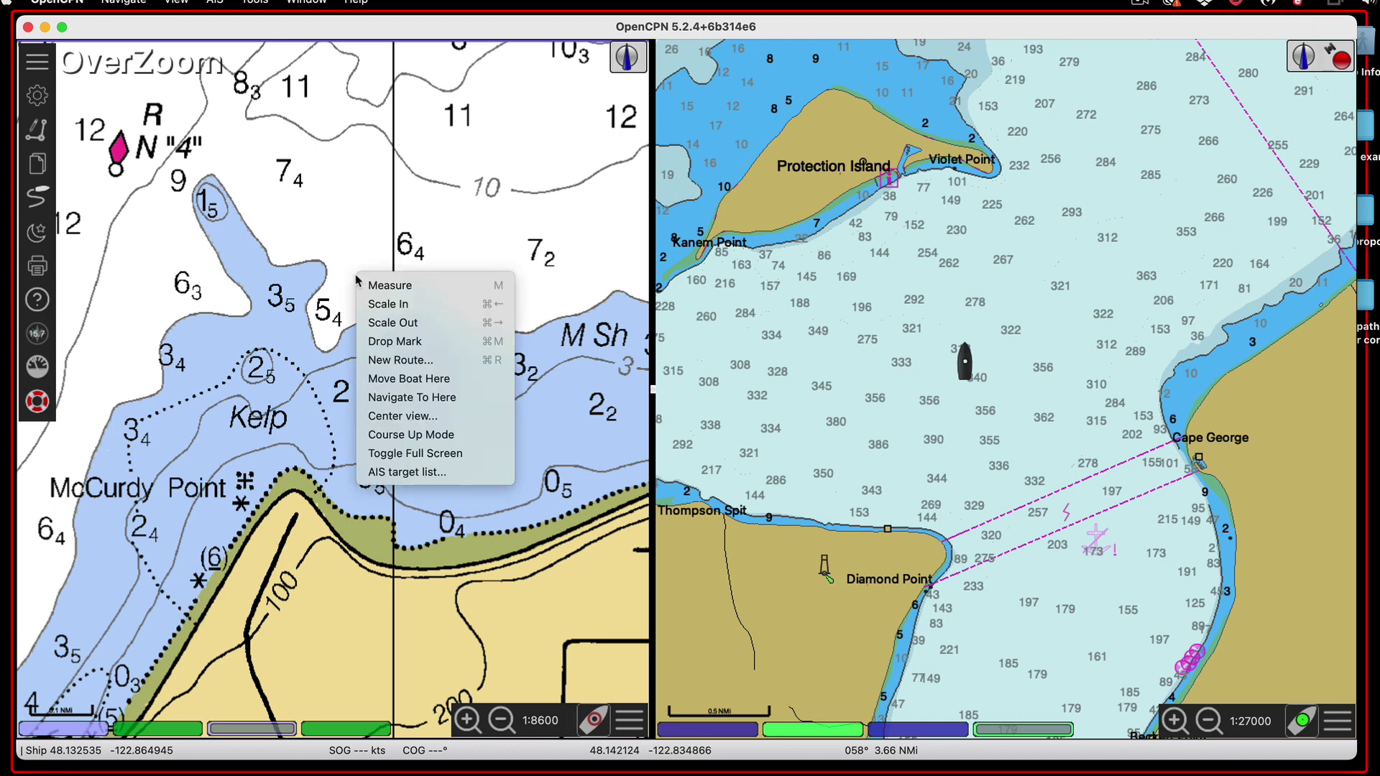
left_click(402, 379)
Check boat following on the second canvas and examine the soundings around the boat off McCurdy Point.
left_click(1302, 729)
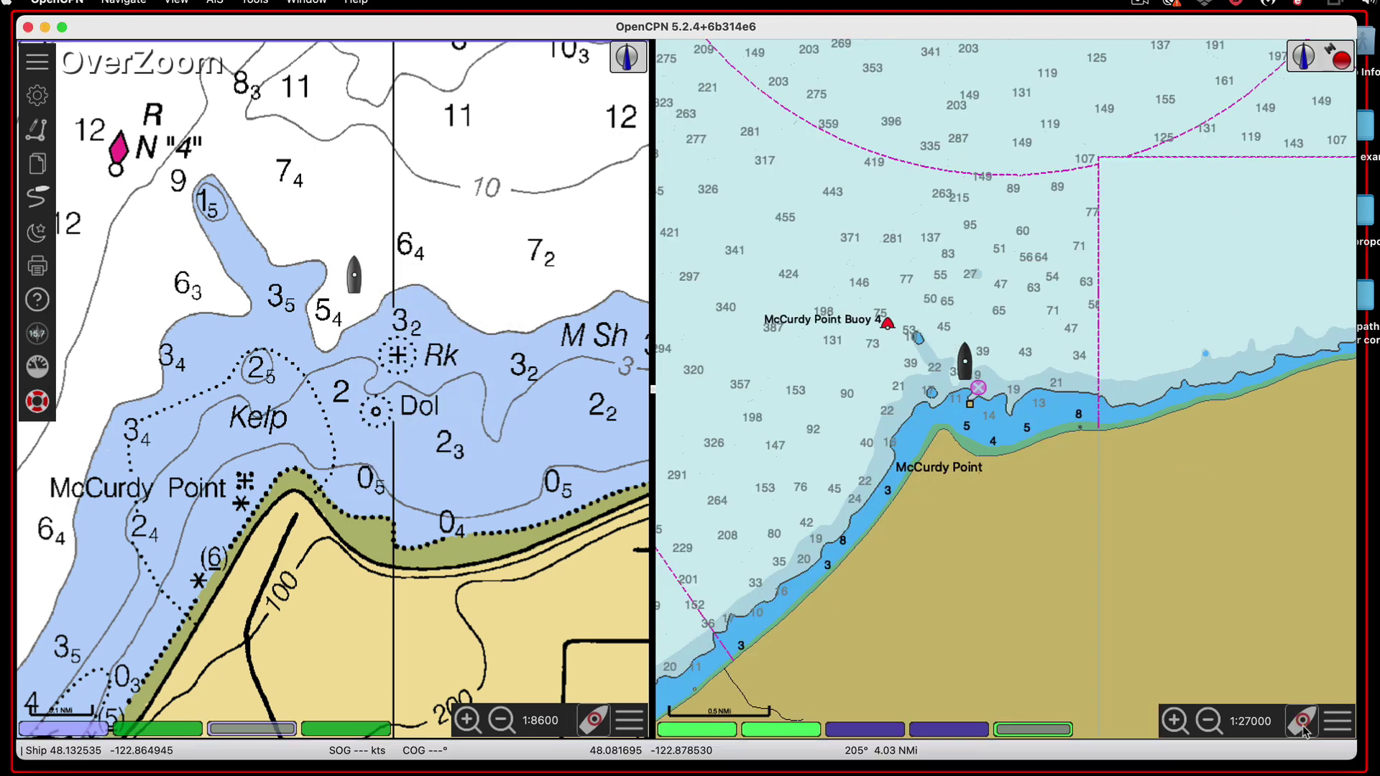
scroll(1055, 487, "up", 3)
scroll(1055, 486, "down", 3)
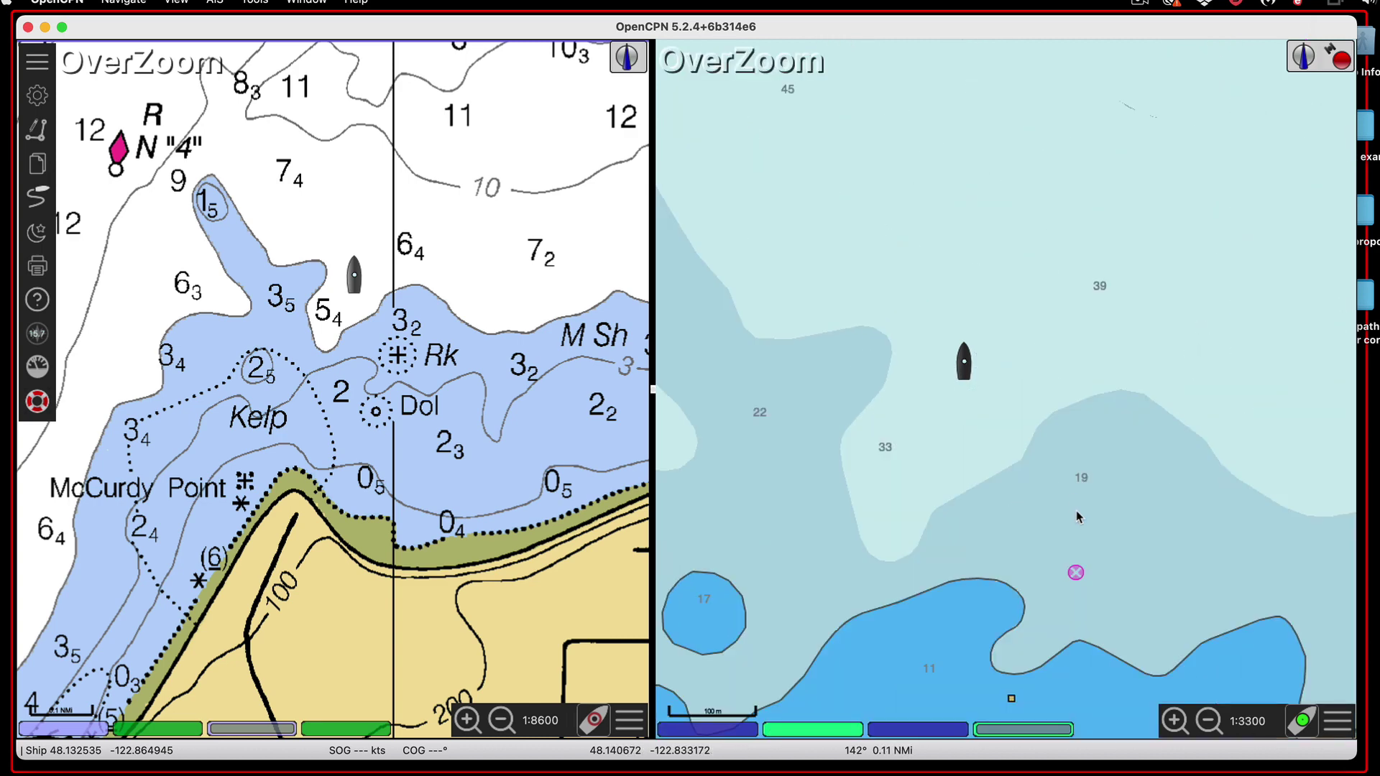
left_click_drag(1151, 367, 1100, 441)
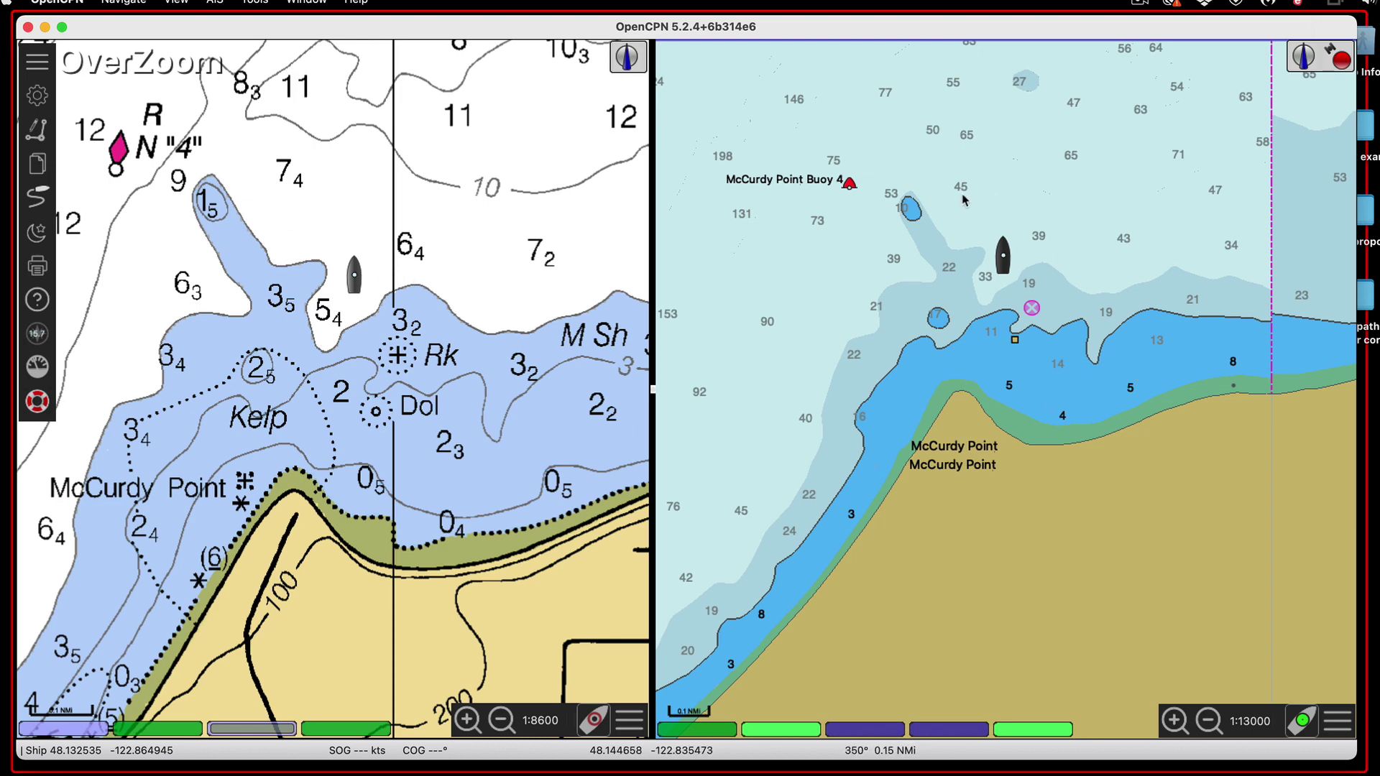
Query the chart object McCurdy Point Buoy 4 on the second canvas, read through all its details, and close the report.
right_click(852, 181)
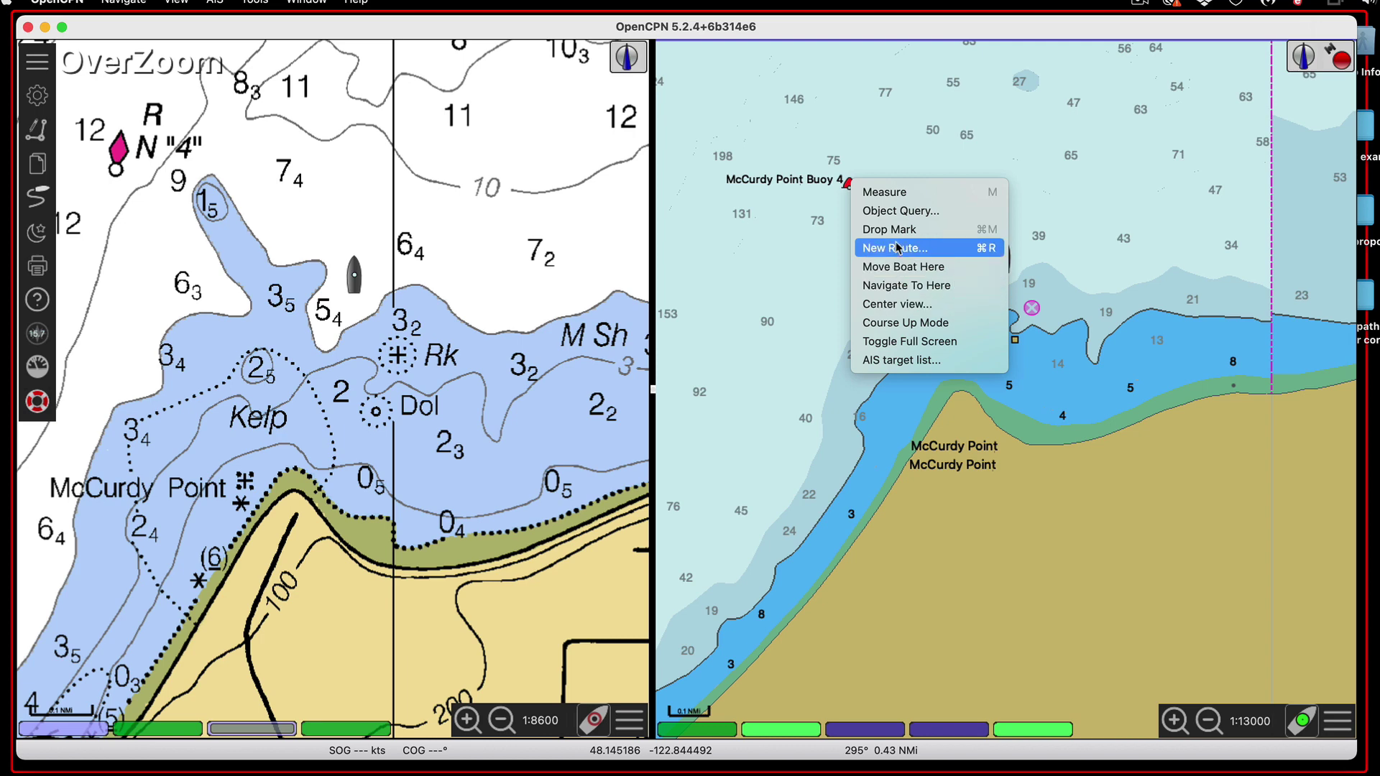
left_click(896, 210)
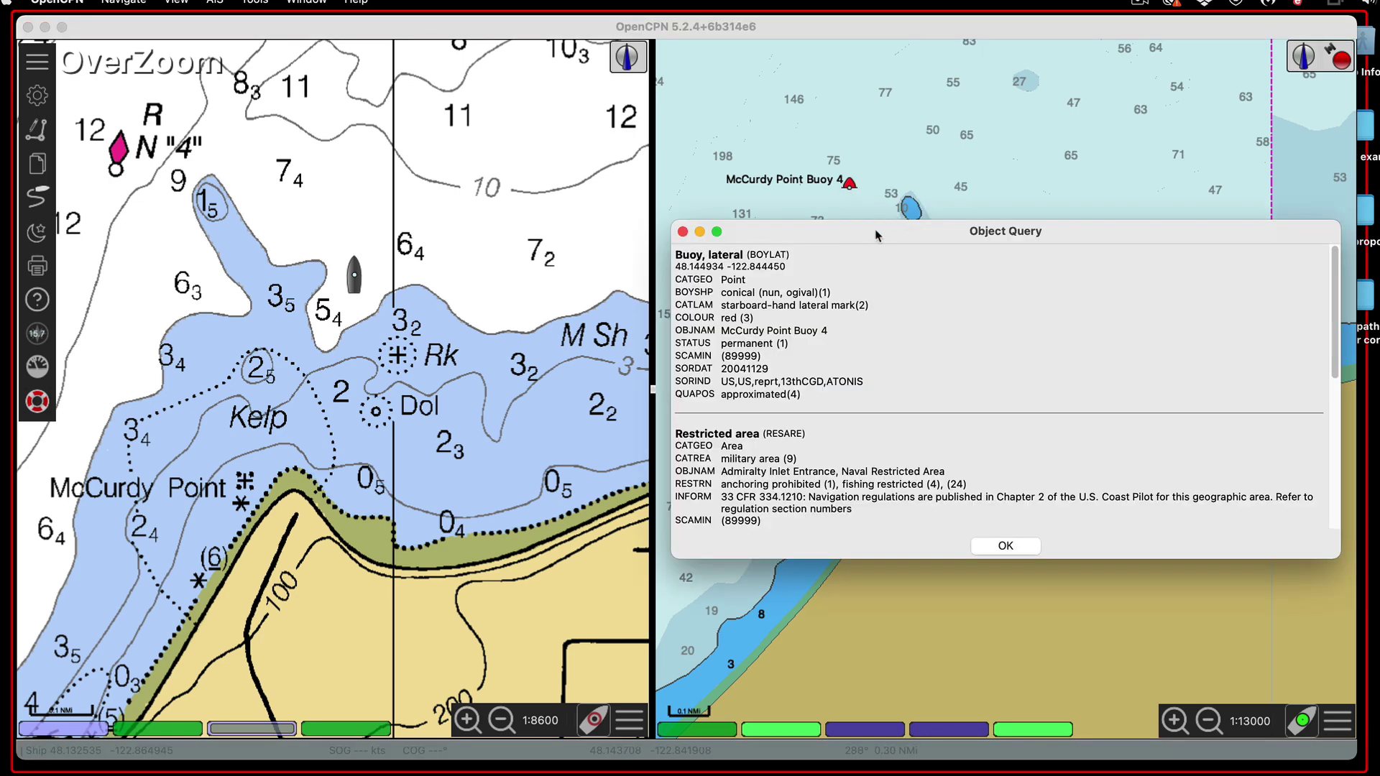
left_click_drag(876, 231, 740, 305)
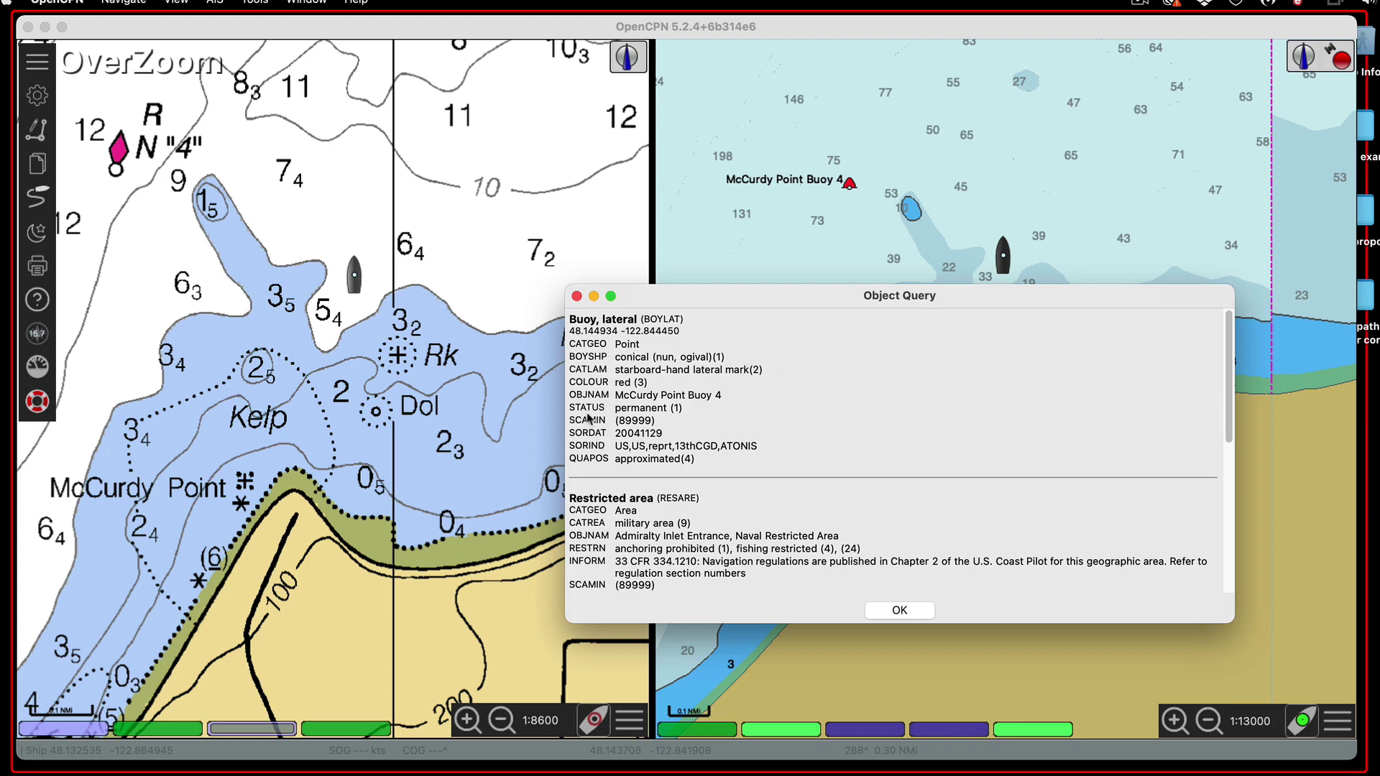
scroll(722, 521, "down", 10)
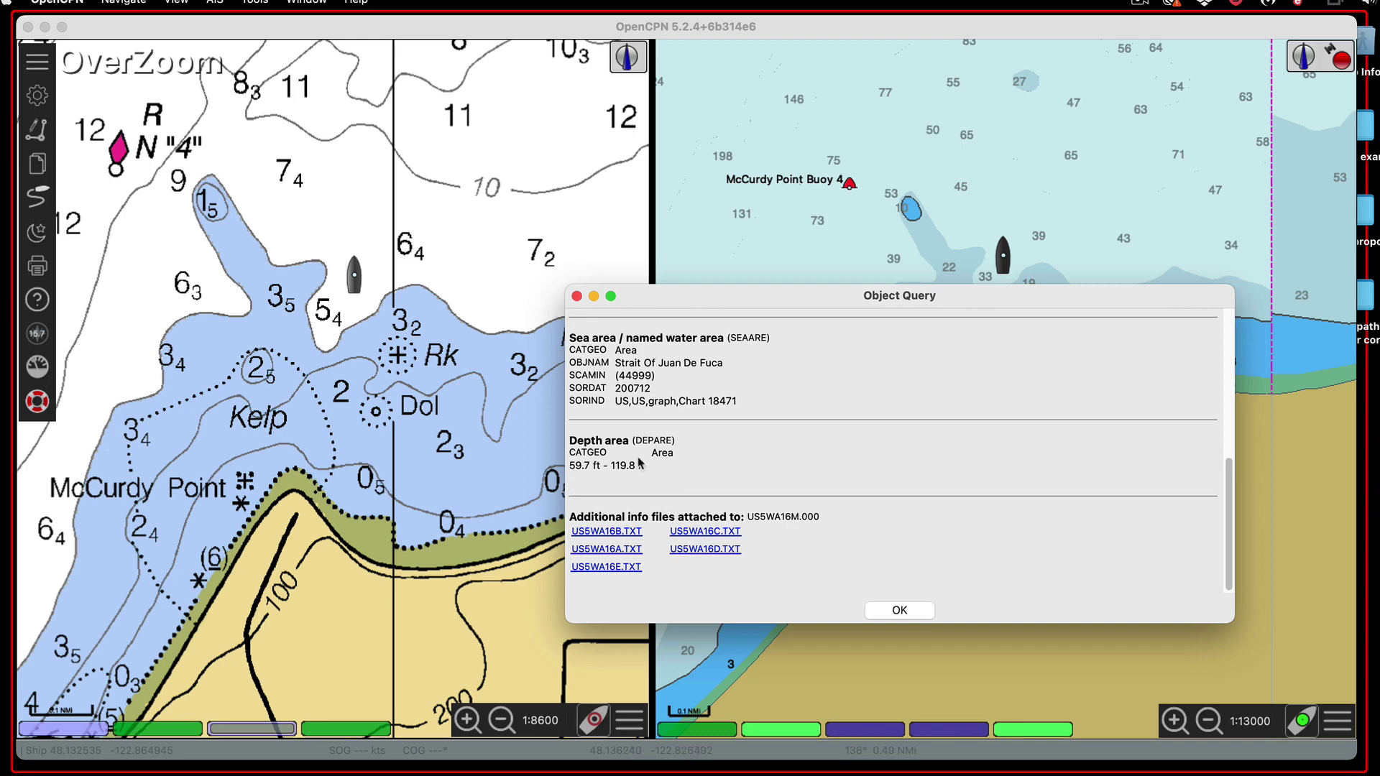
left_click(576, 296)
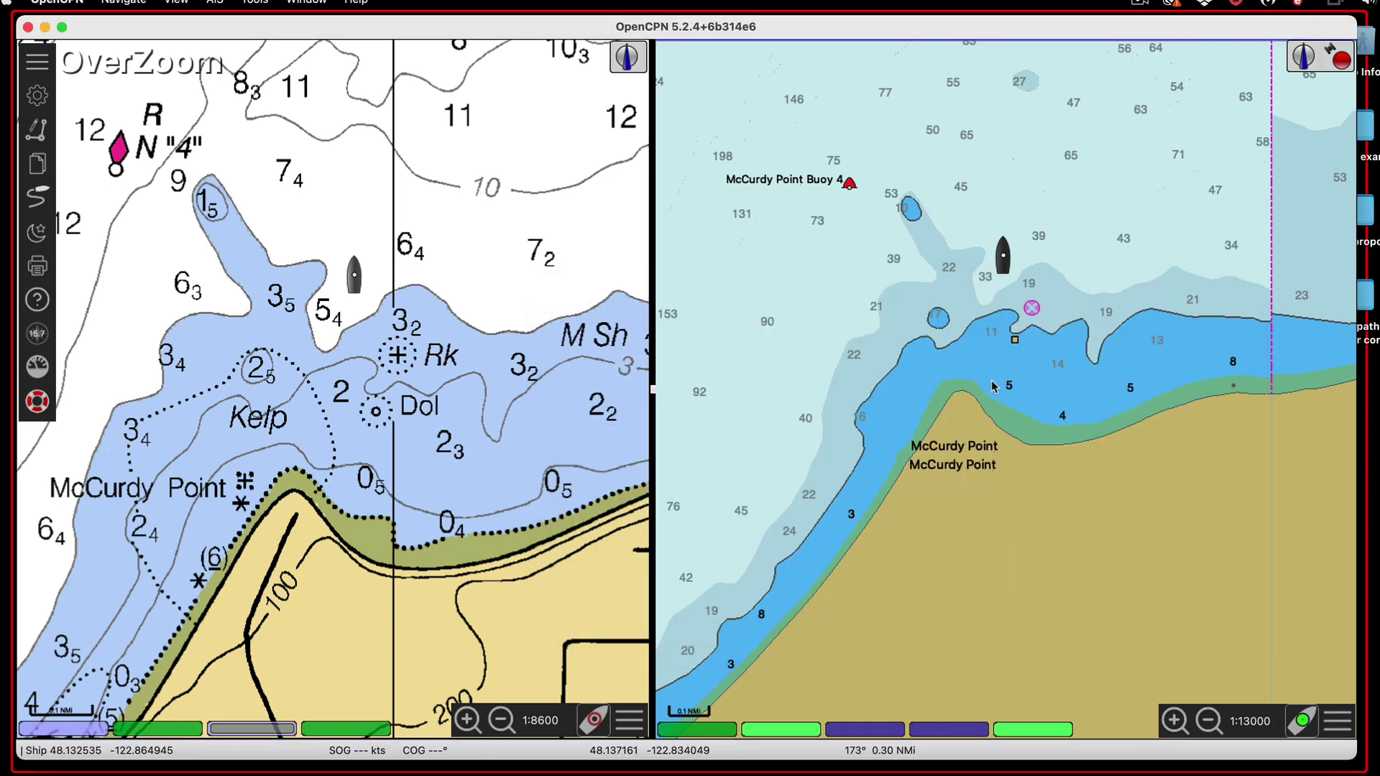
Query the shallow water area off McCurdy Point on the second canvas for its depth range, and examine the coastline there at 1:3300.
right_click(909, 386)
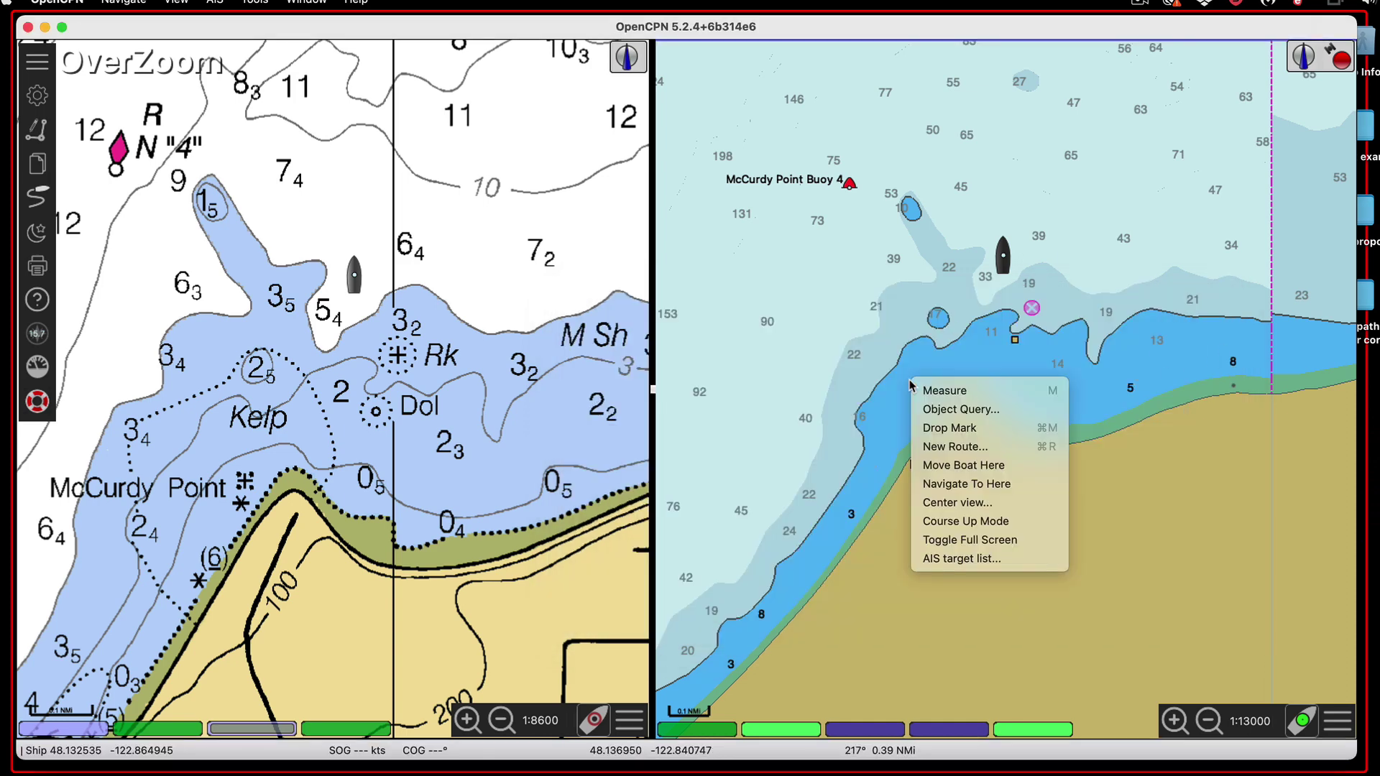
key("Escape")
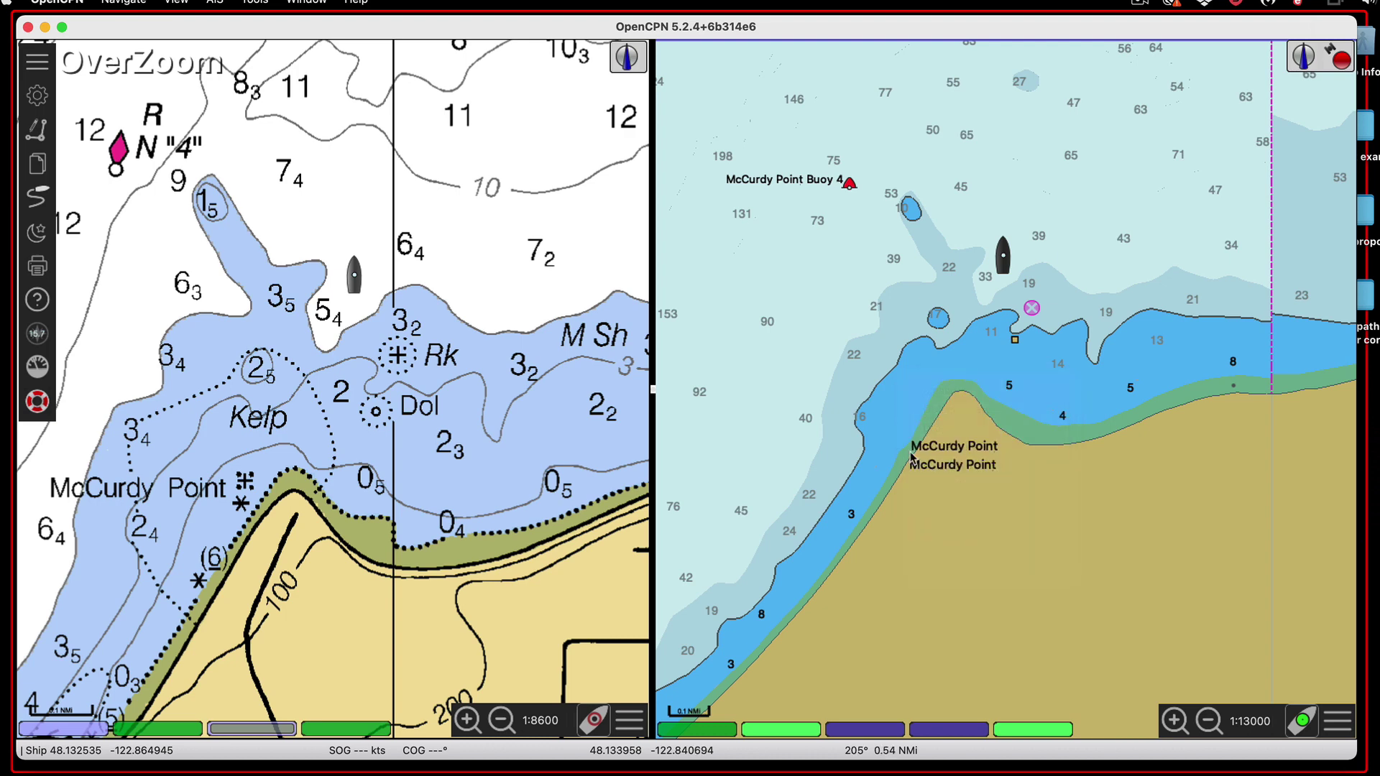
right_click(911, 390)
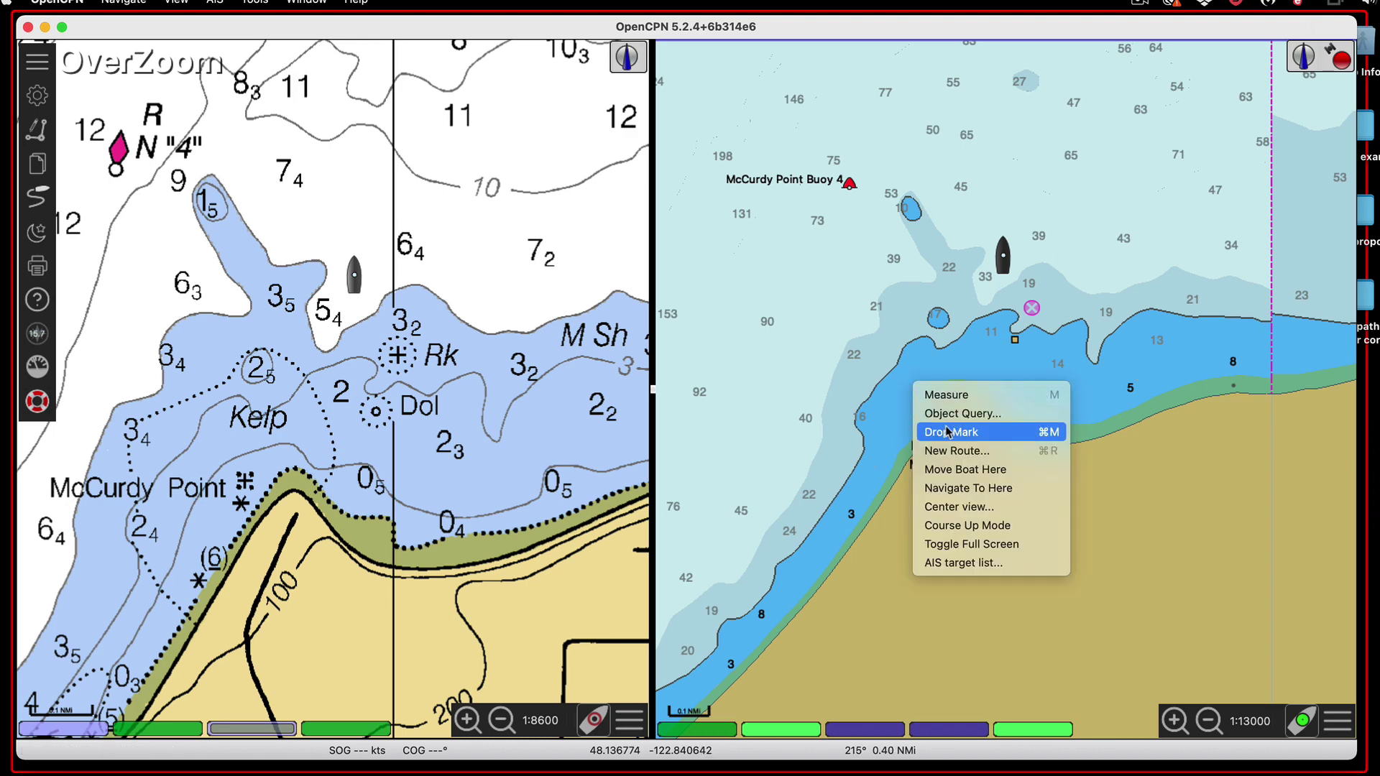
left_click(949, 411)
scroll(891, 503, "down", 5)
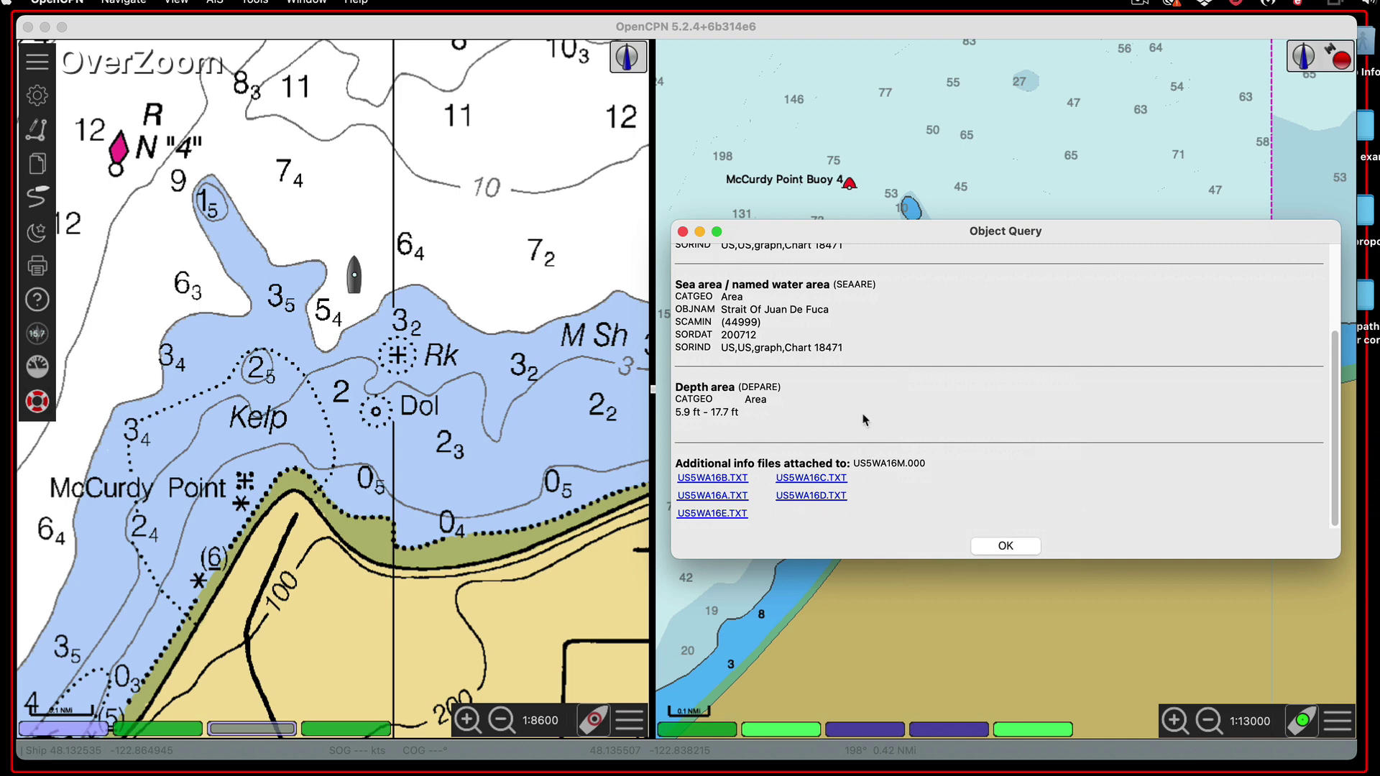
left_click_drag(849, 245, 1336, 277)
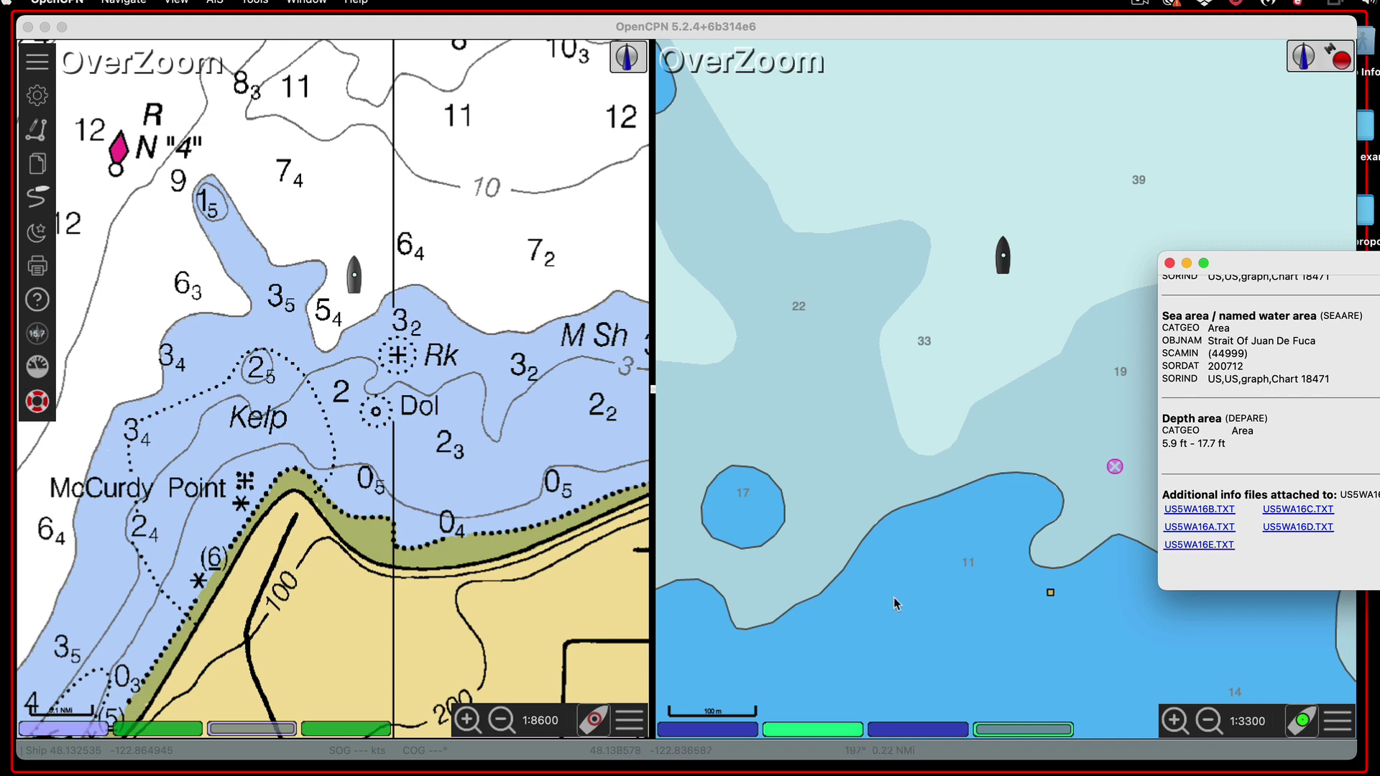
left_click_drag(893, 604, 987, 338)
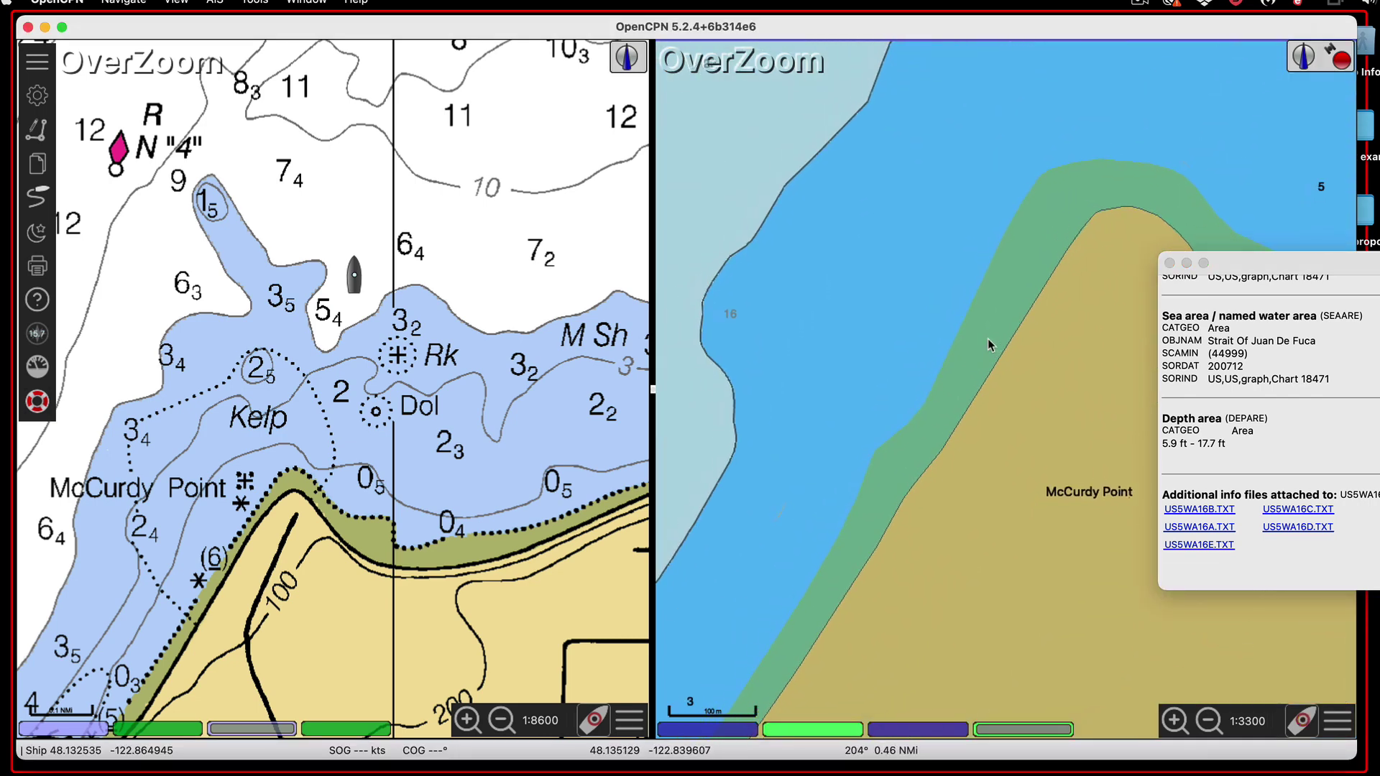
Query the shoreline area along the McCurdy Point coast on the second canvas for its depth range.
right_click(882, 278)
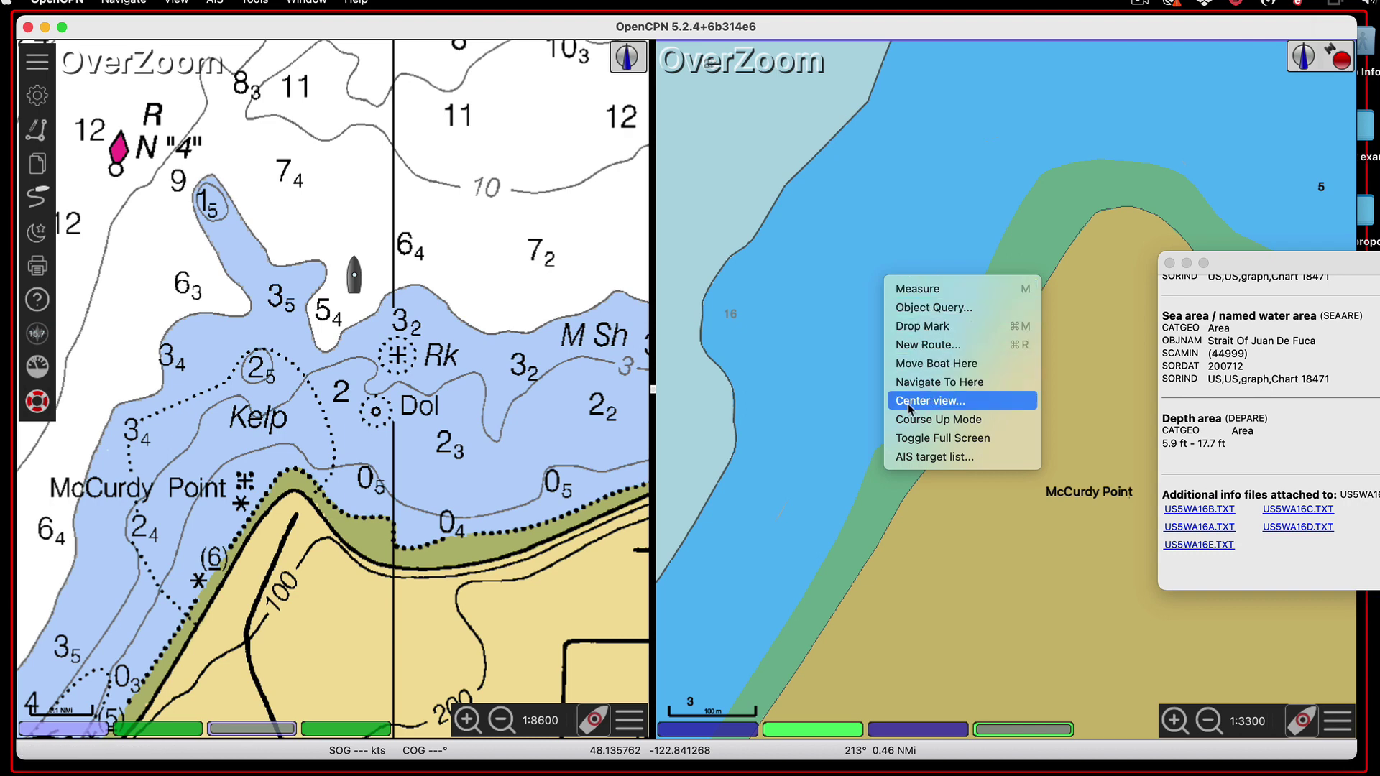
left_click(930, 309)
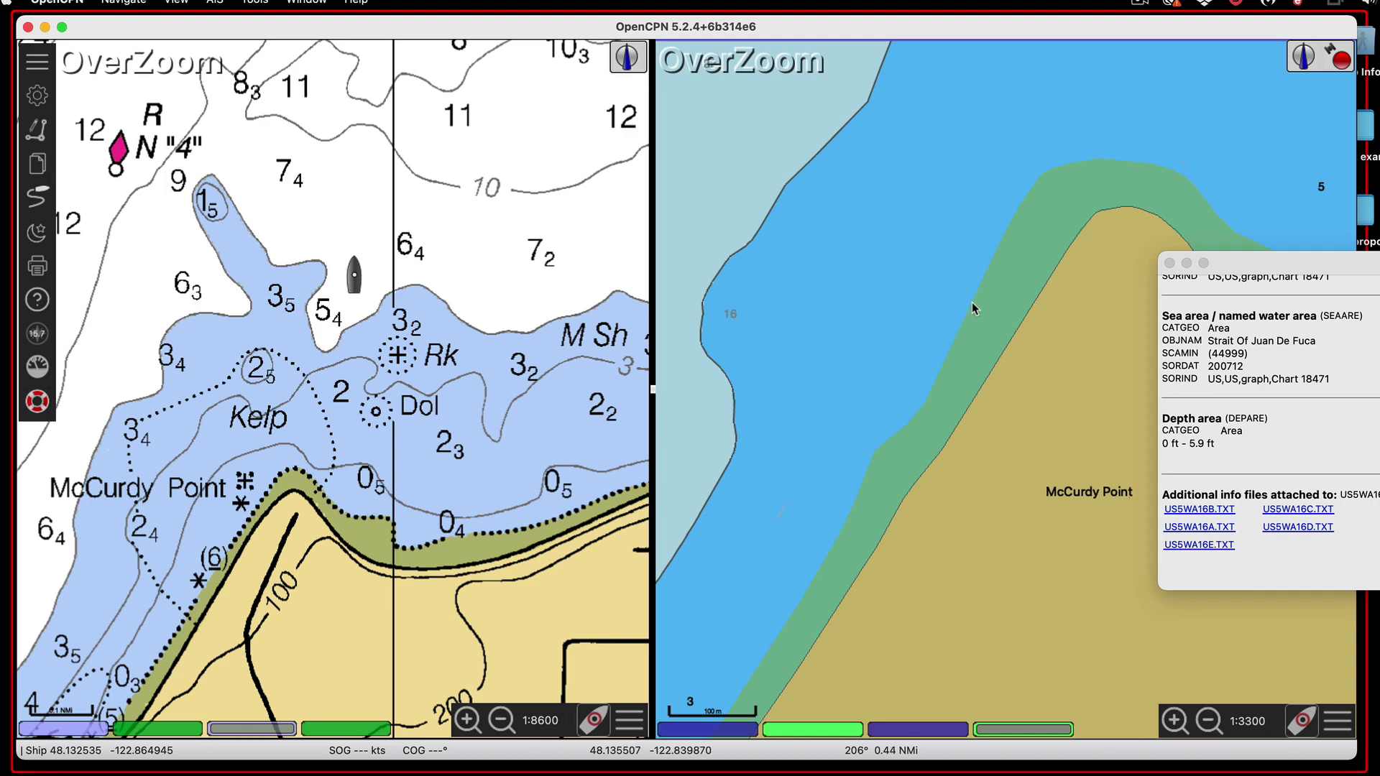
Query the square mooring symbol off McCurdy Point at 1:6700 on the second canvas, read its facility and area details, and close the report.
scroll(865, 282, "down", 5)
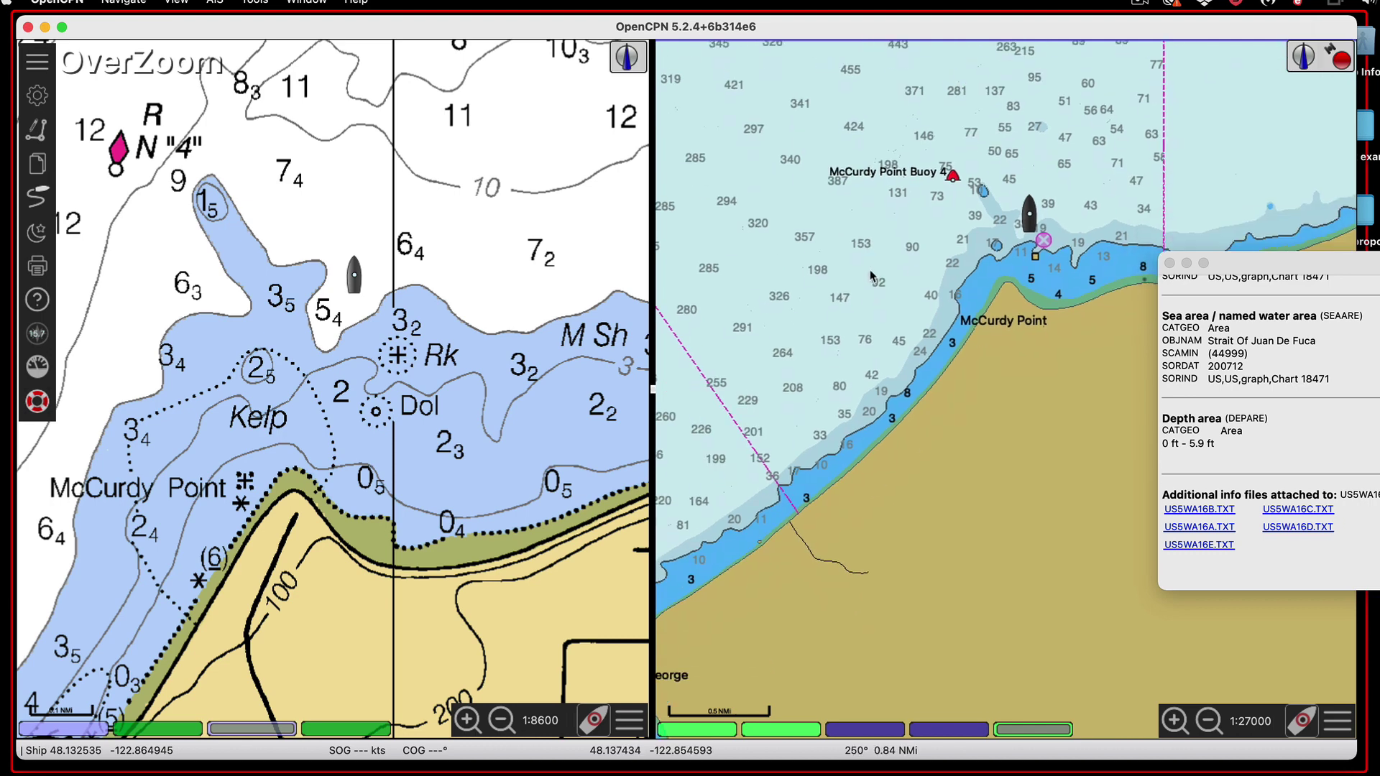
scroll(974, 271, "up", 2)
left_click_drag(974, 271, 902, 531)
left_click_drag(864, 402, 853, 352)
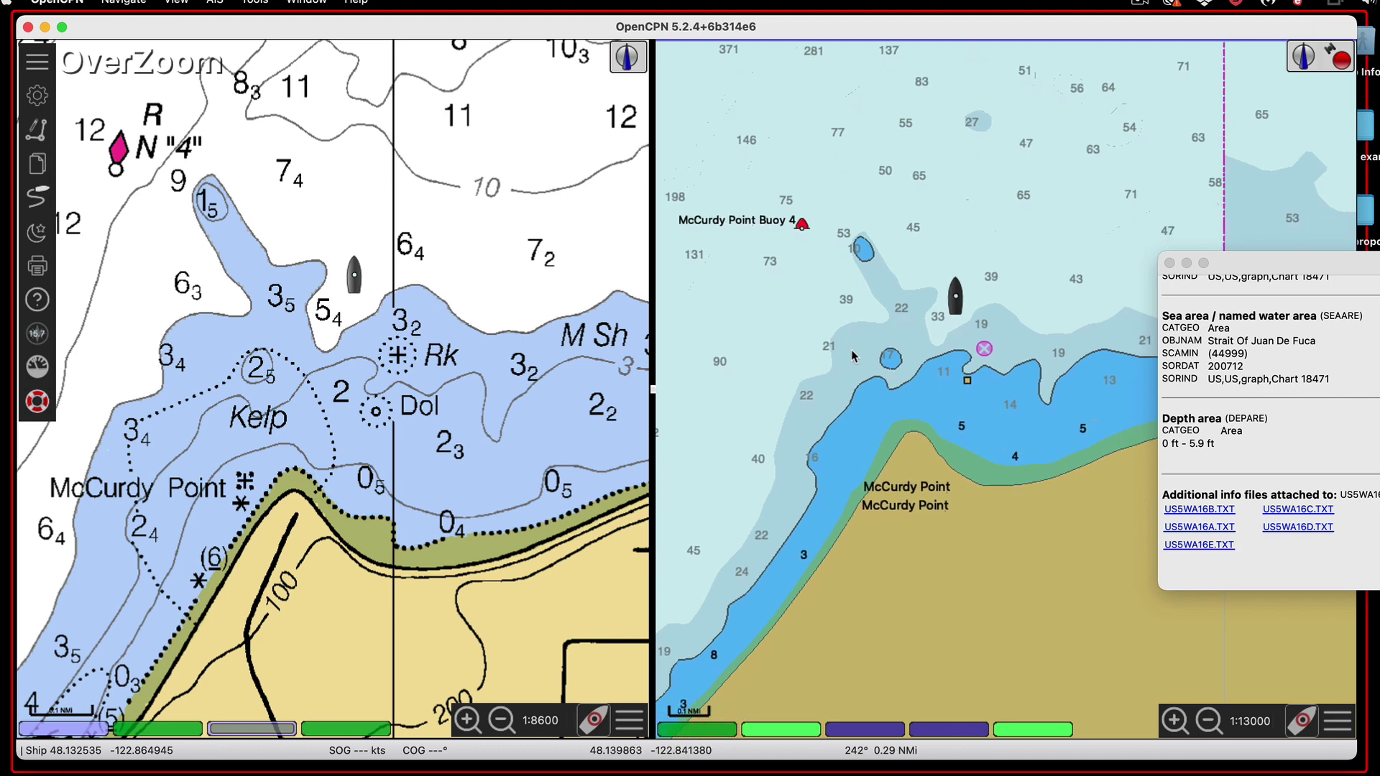
scroll(850, 349, "up", 2)
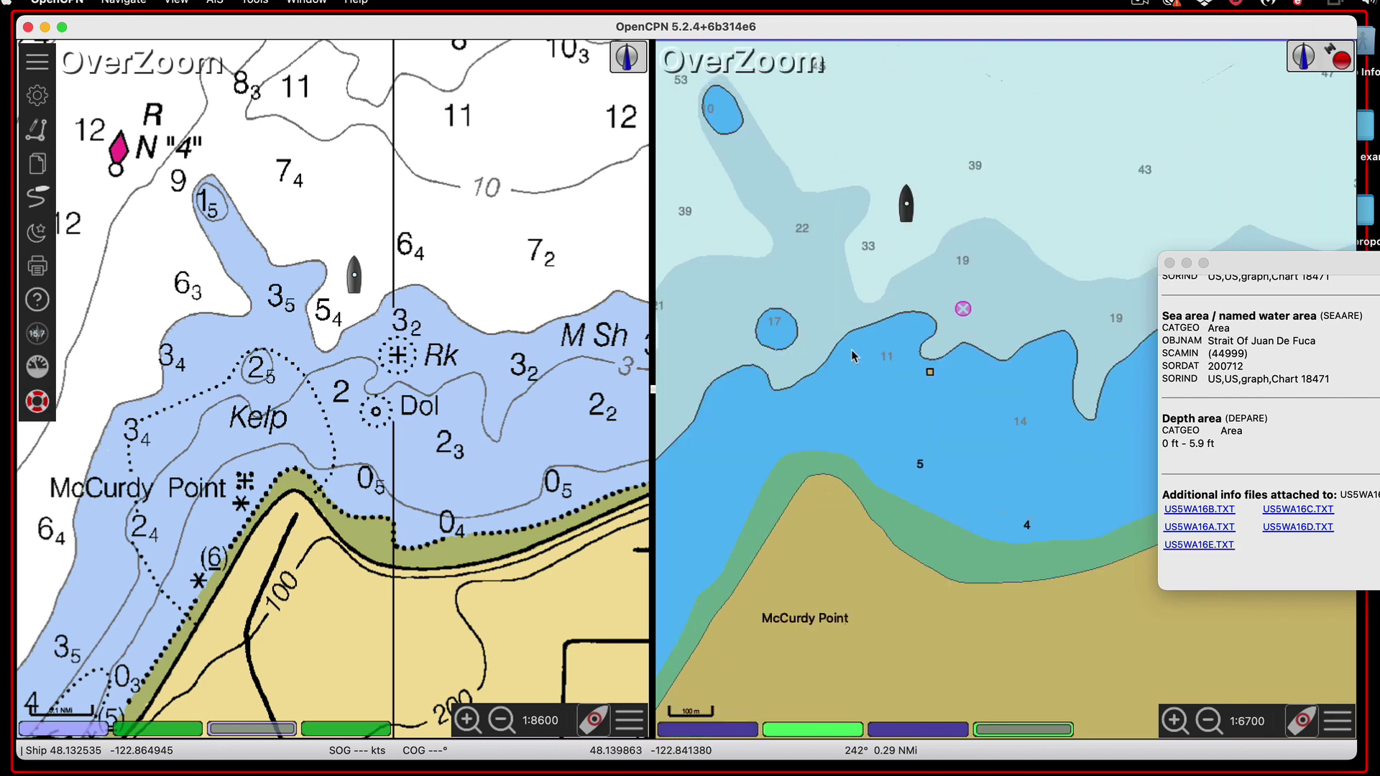
right_click(932, 373)
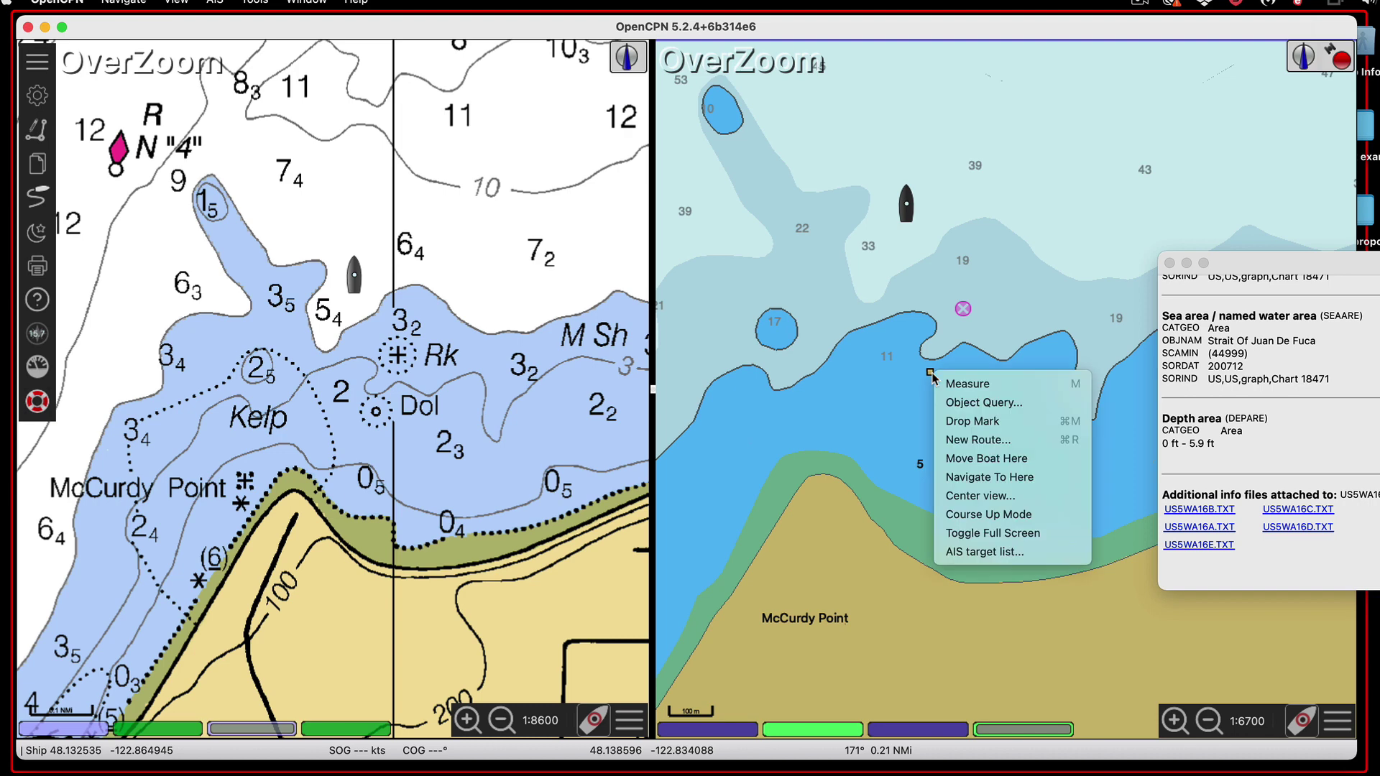
left_click(967, 403)
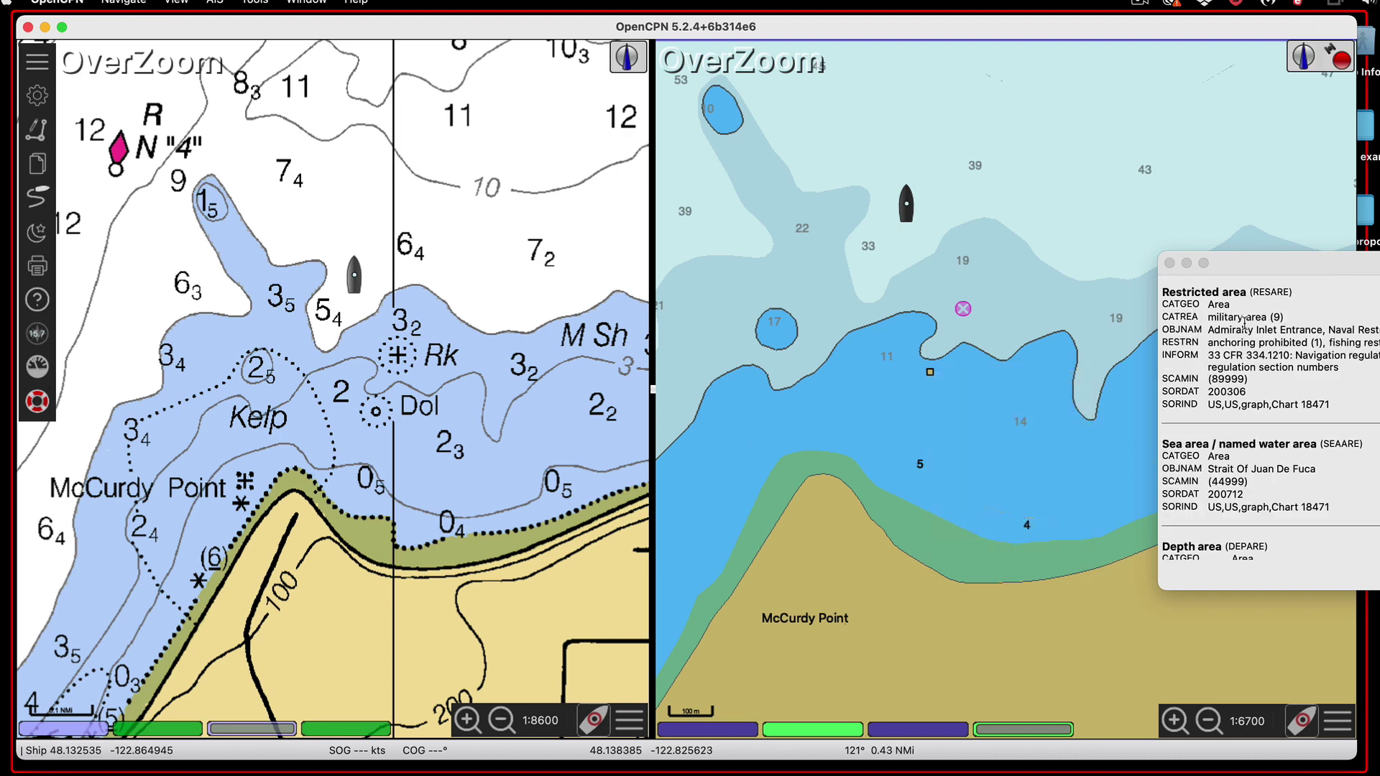
scroll(1374, 438, "down", 3)
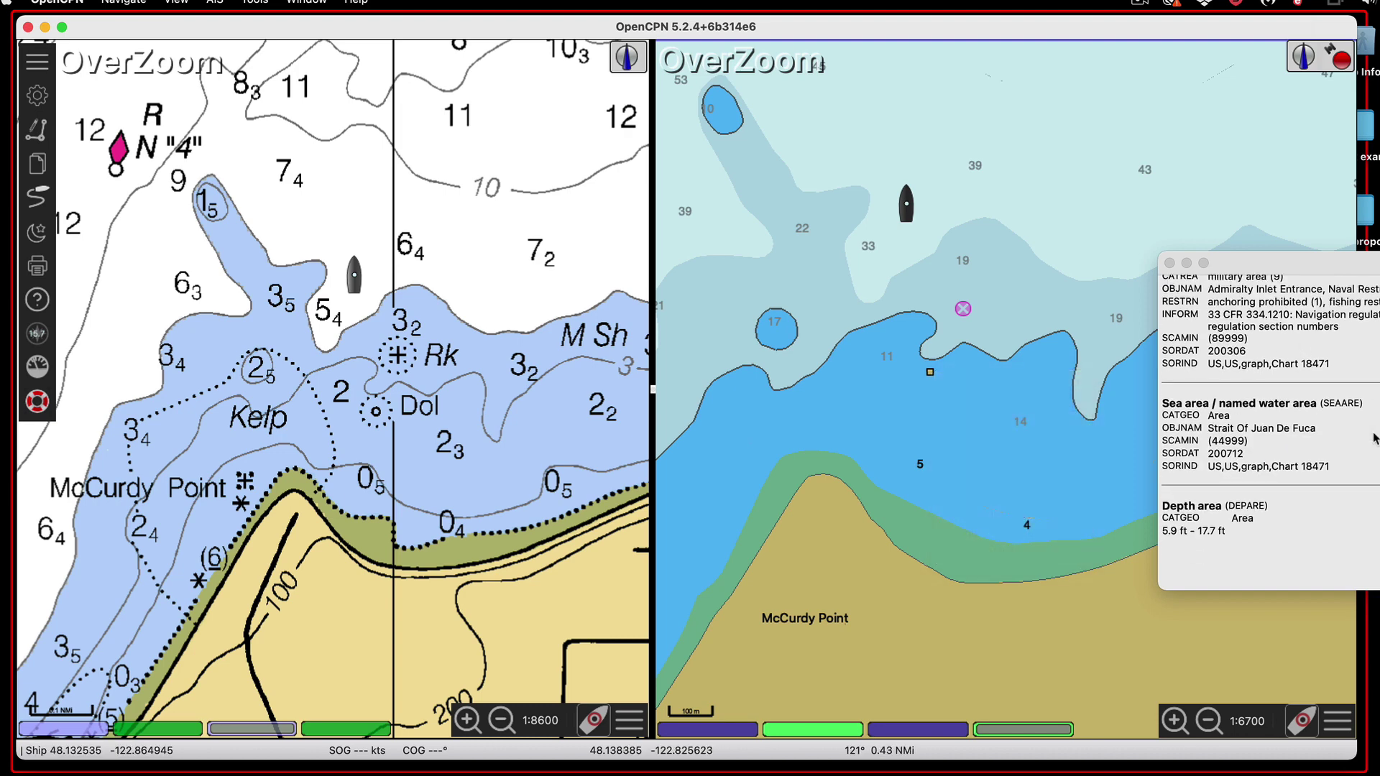
scroll(1374, 439, "up", 5)
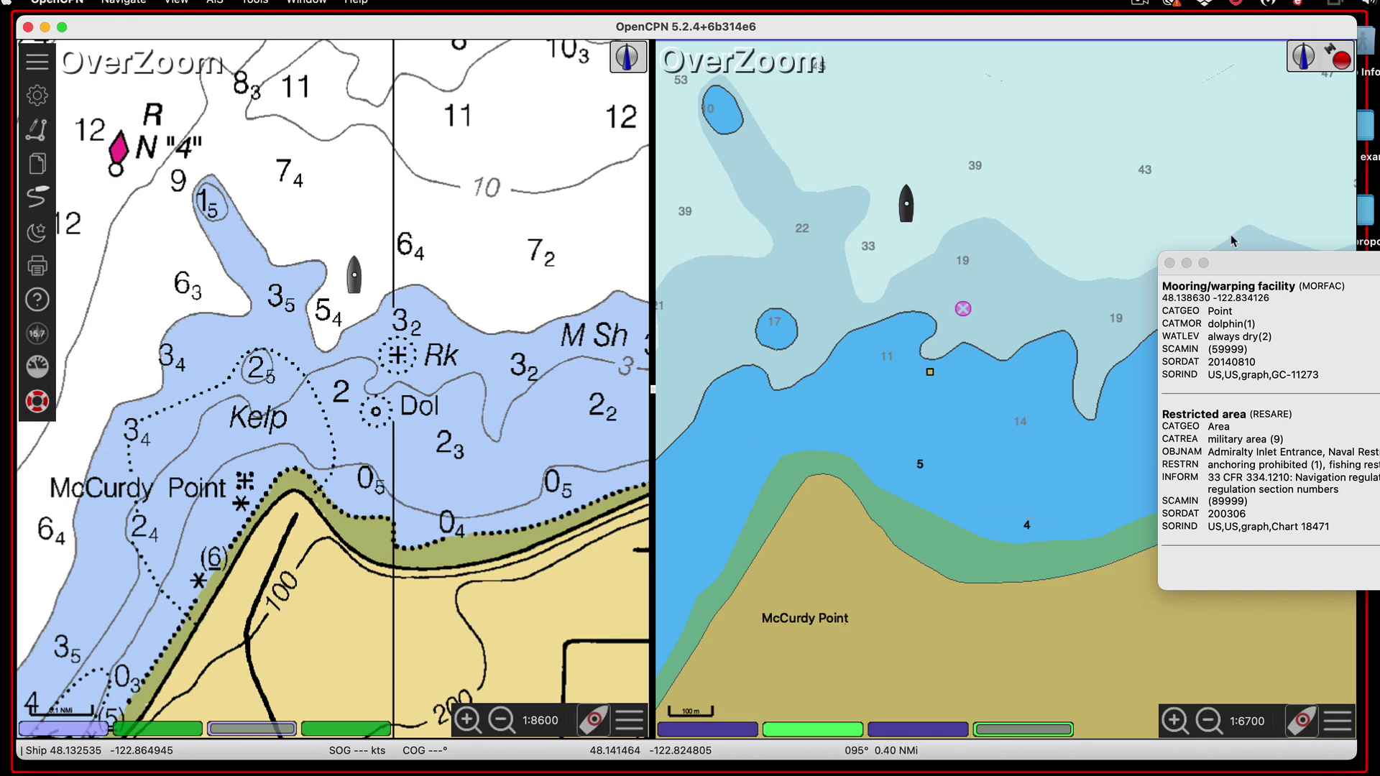
key("super+Tab")
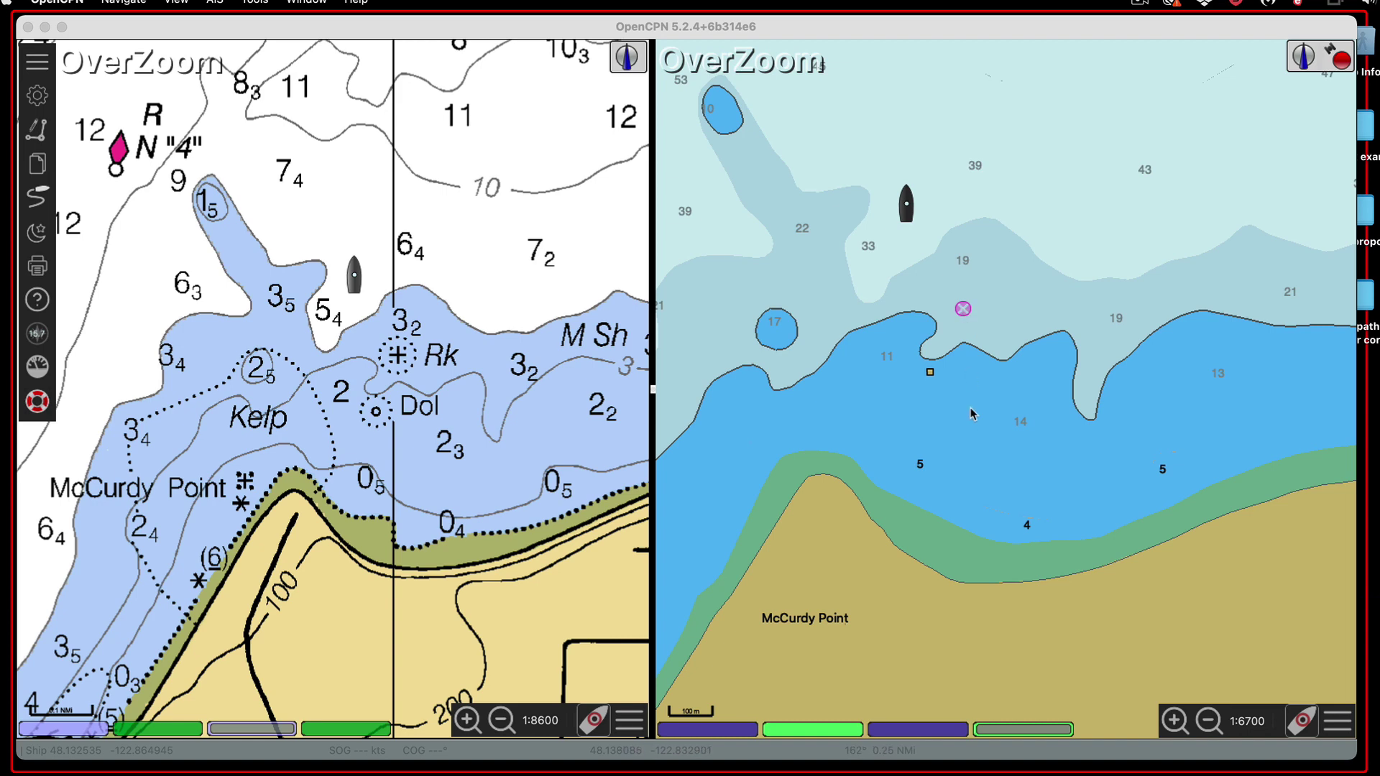
Query the magenta rock symbol north of the mooring facility, read the restricted area and underwater rock details, and close the report.
right_click(964, 310)
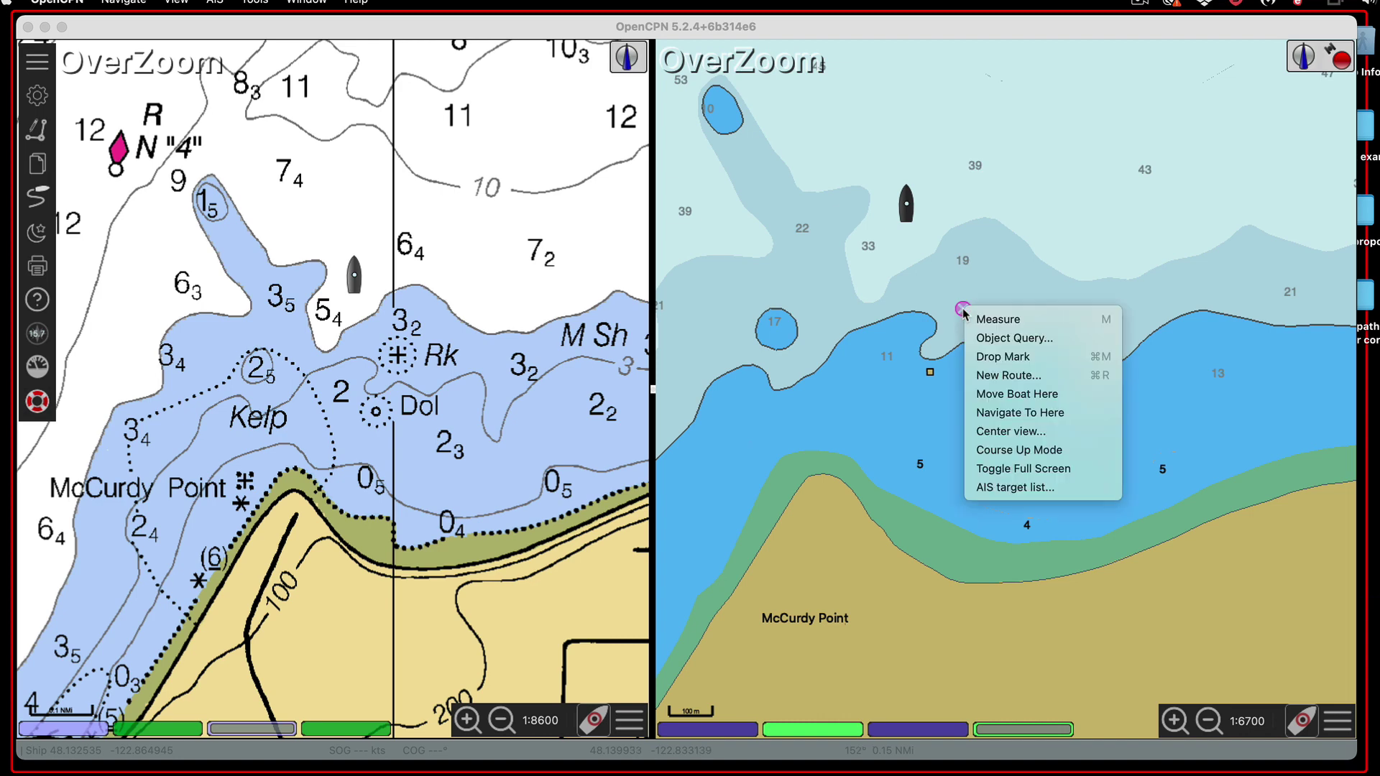
left_click(1001, 338)
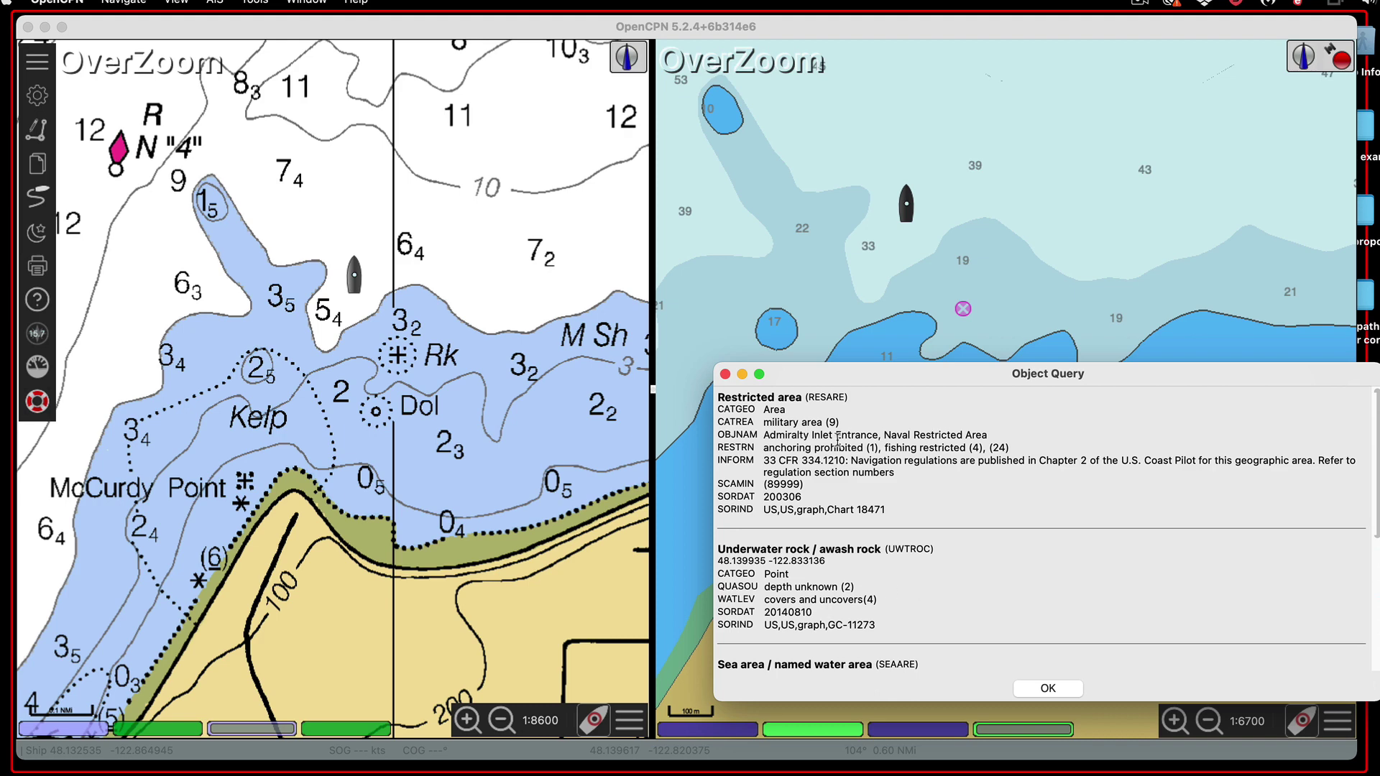
left_click_drag(803, 389, 908, 340)
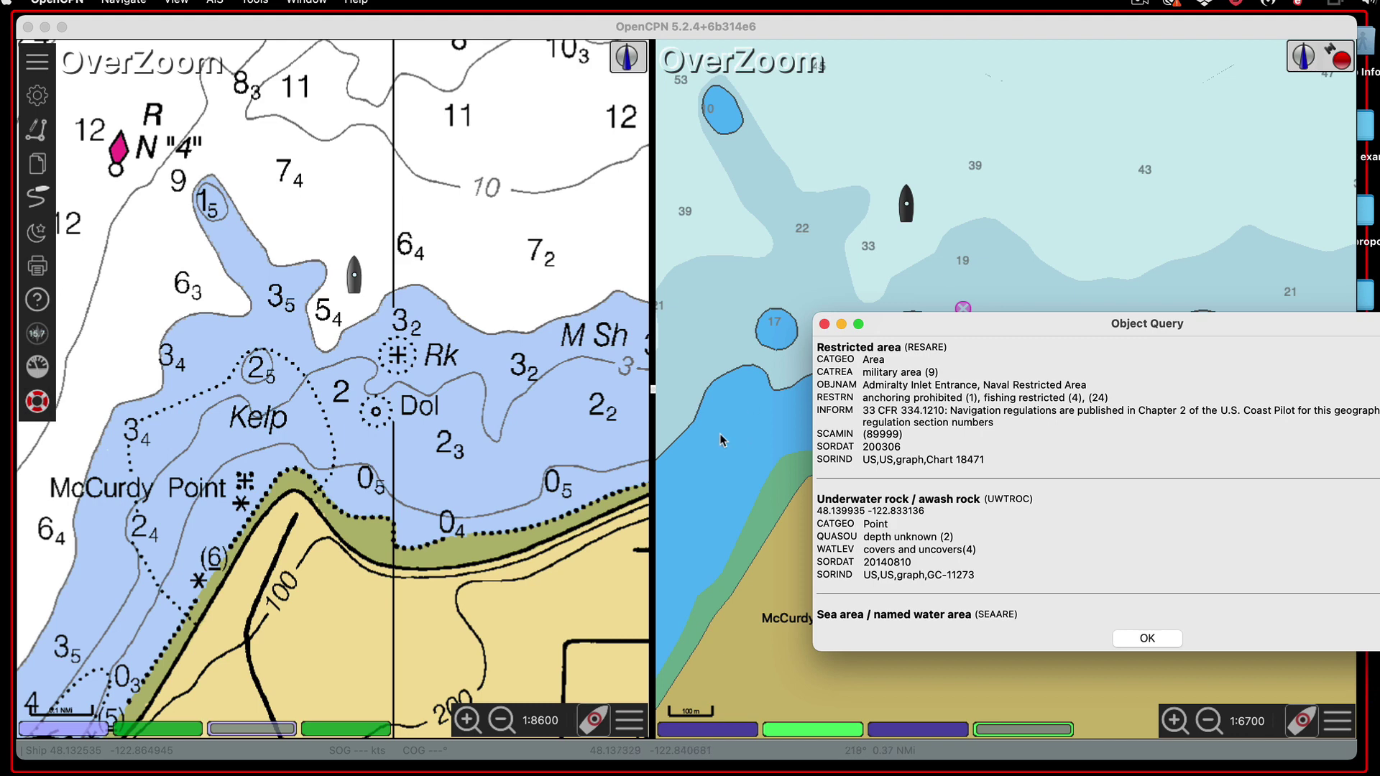
left_click_drag(726, 347, 1013, 386)
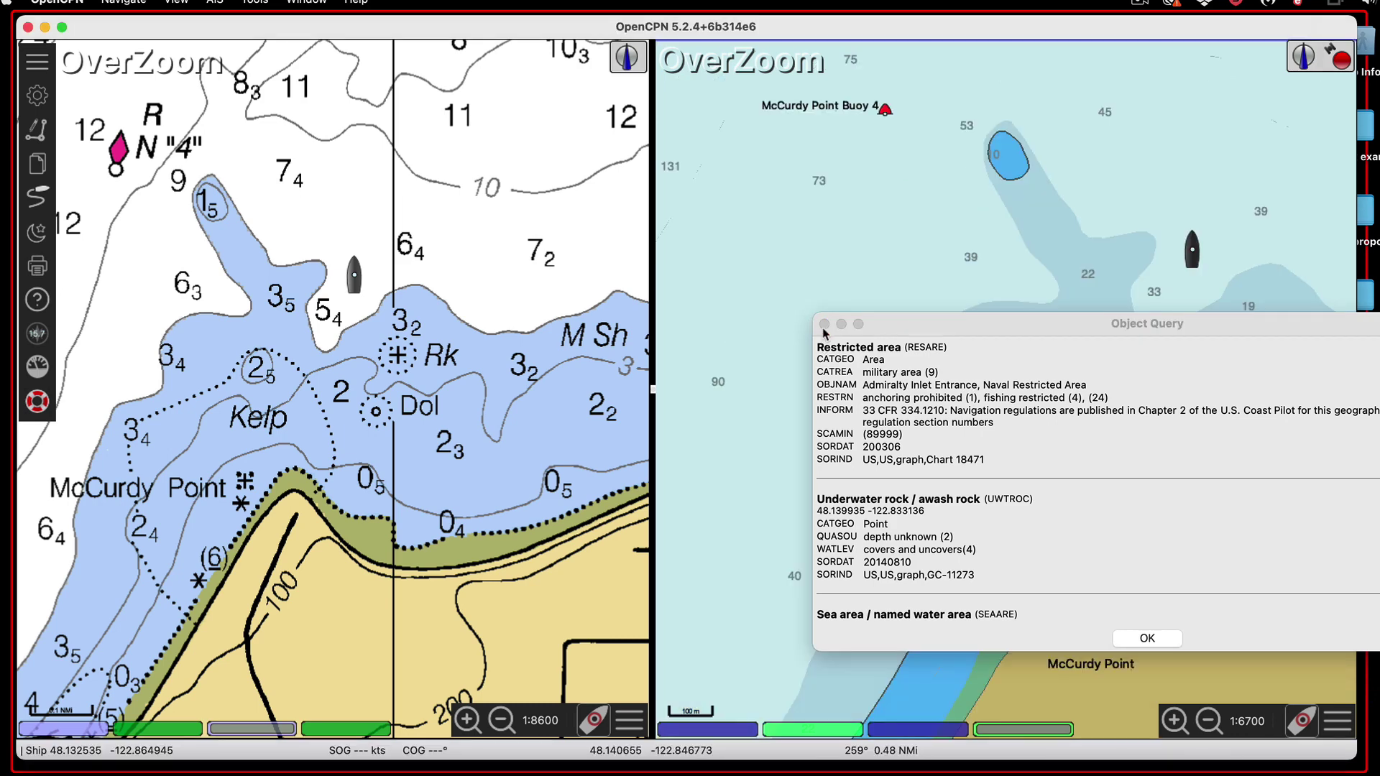
left_click(825, 324)
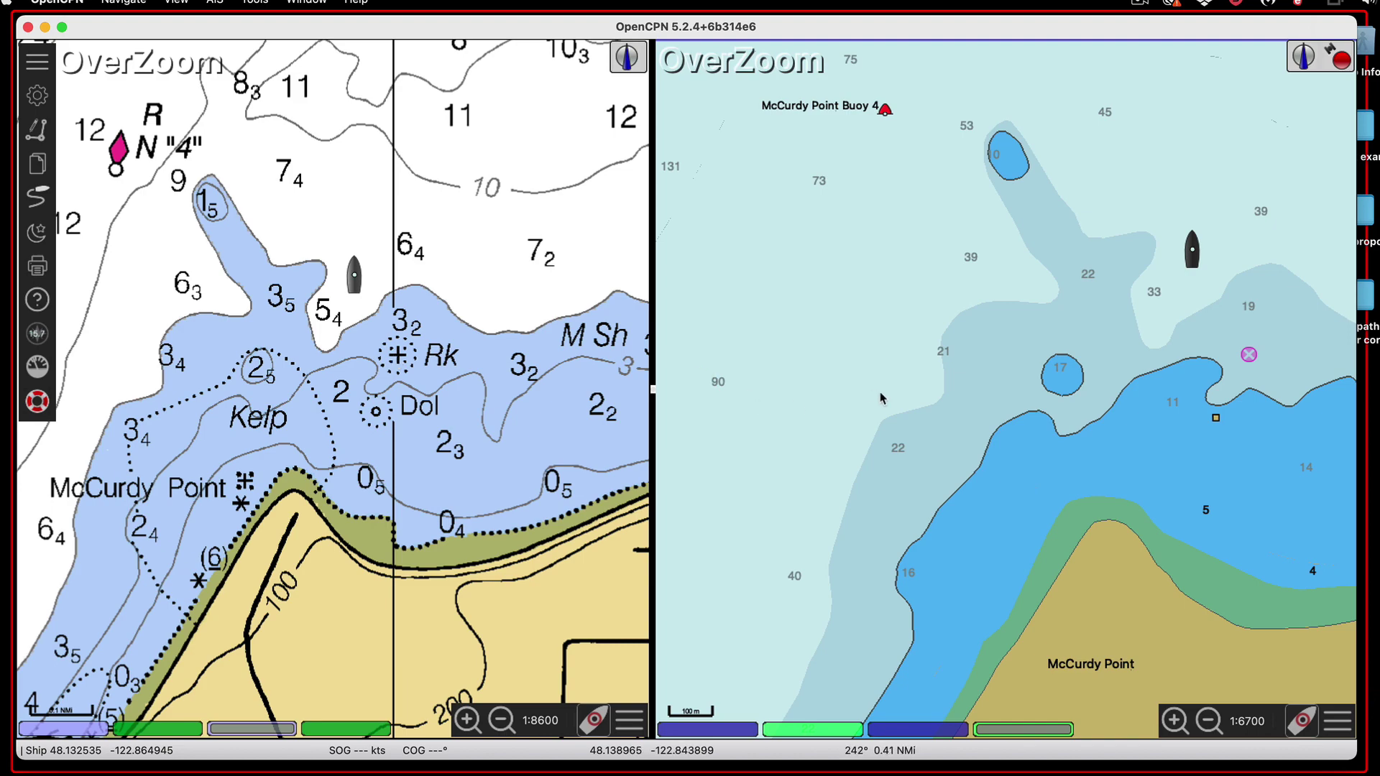
Examine the vector chart coverage around Puget Sound at 1:854000, and the Hood Canal Bridge area at 1:27000 on the second canvas.
scroll(878, 397, "down", 6)
scroll(464, 395, "down", 3)
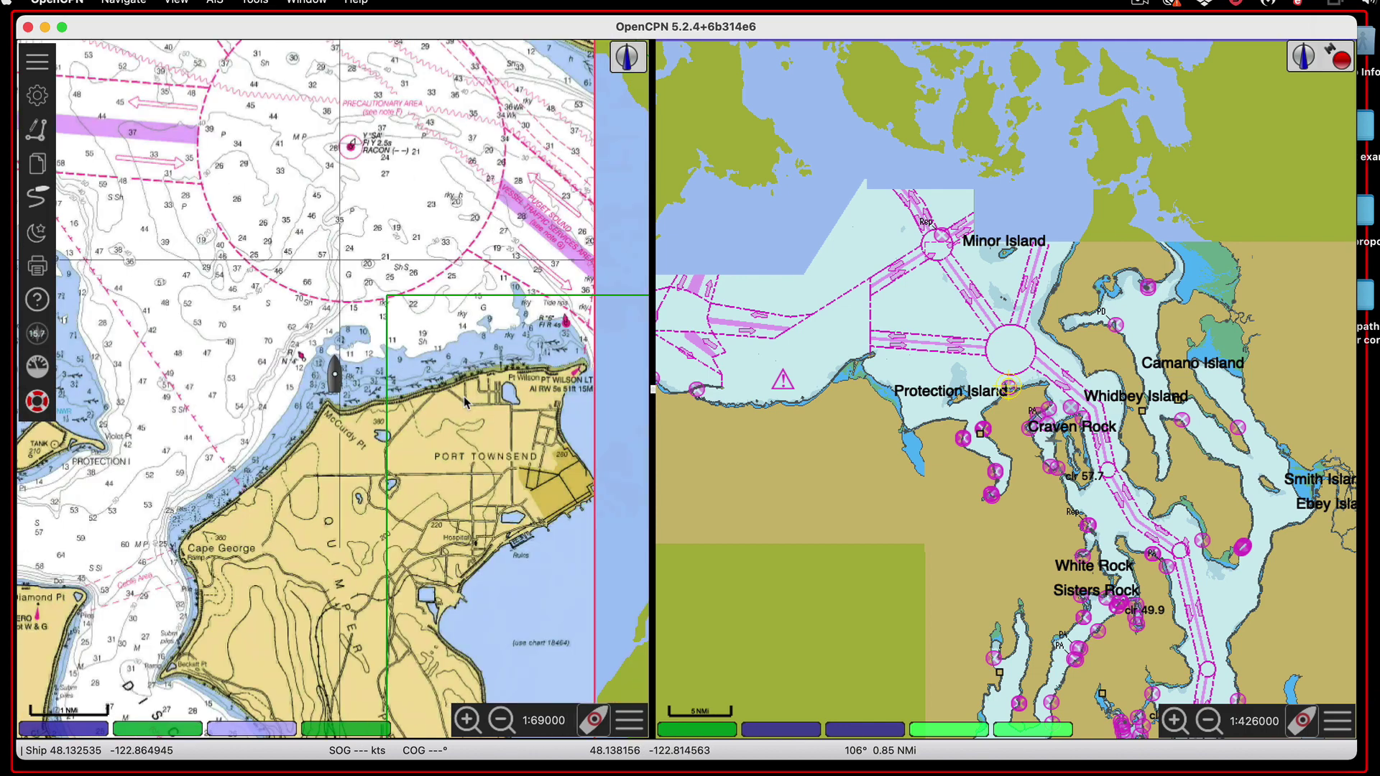
left_click_drag(1050, 446, 940, 254)
scroll(940, 253, "down", 1)
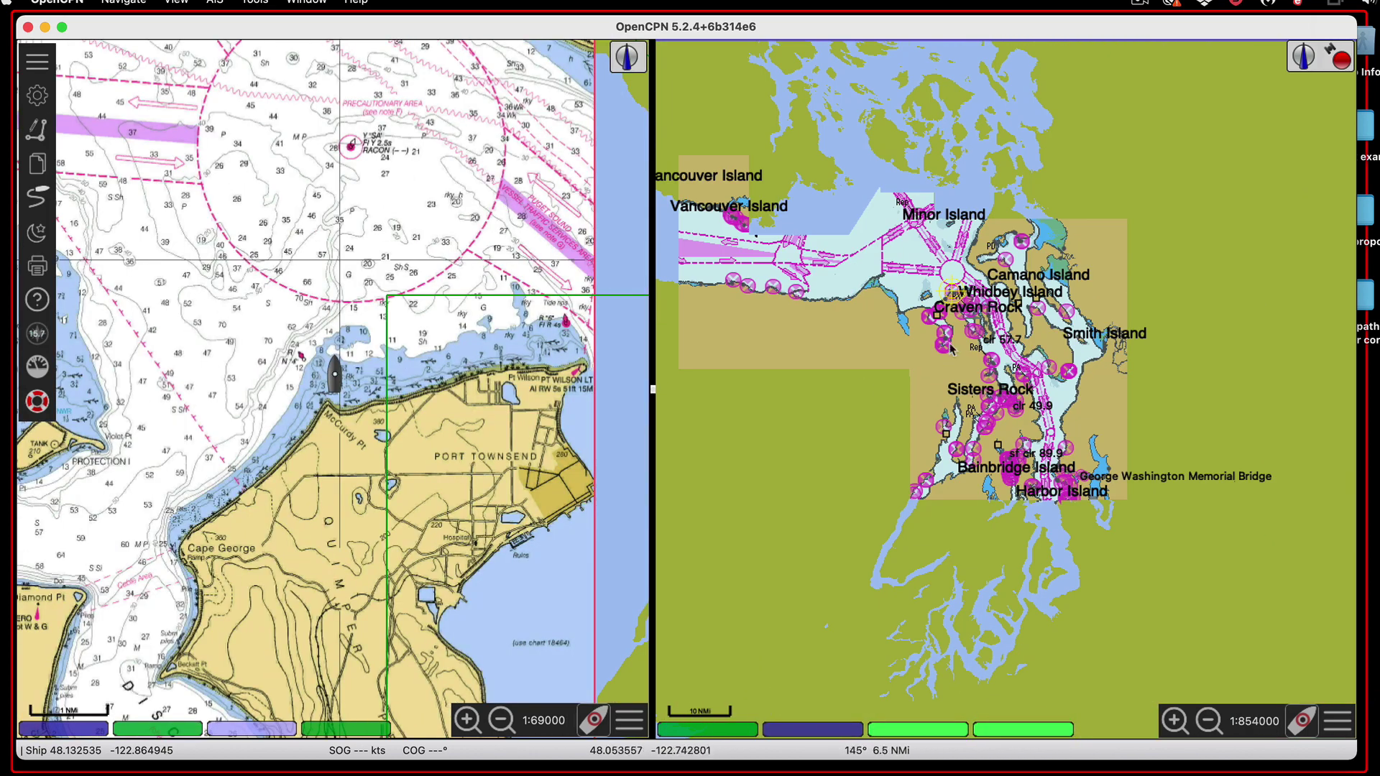
left_click_drag(230, 223, 342, 275)
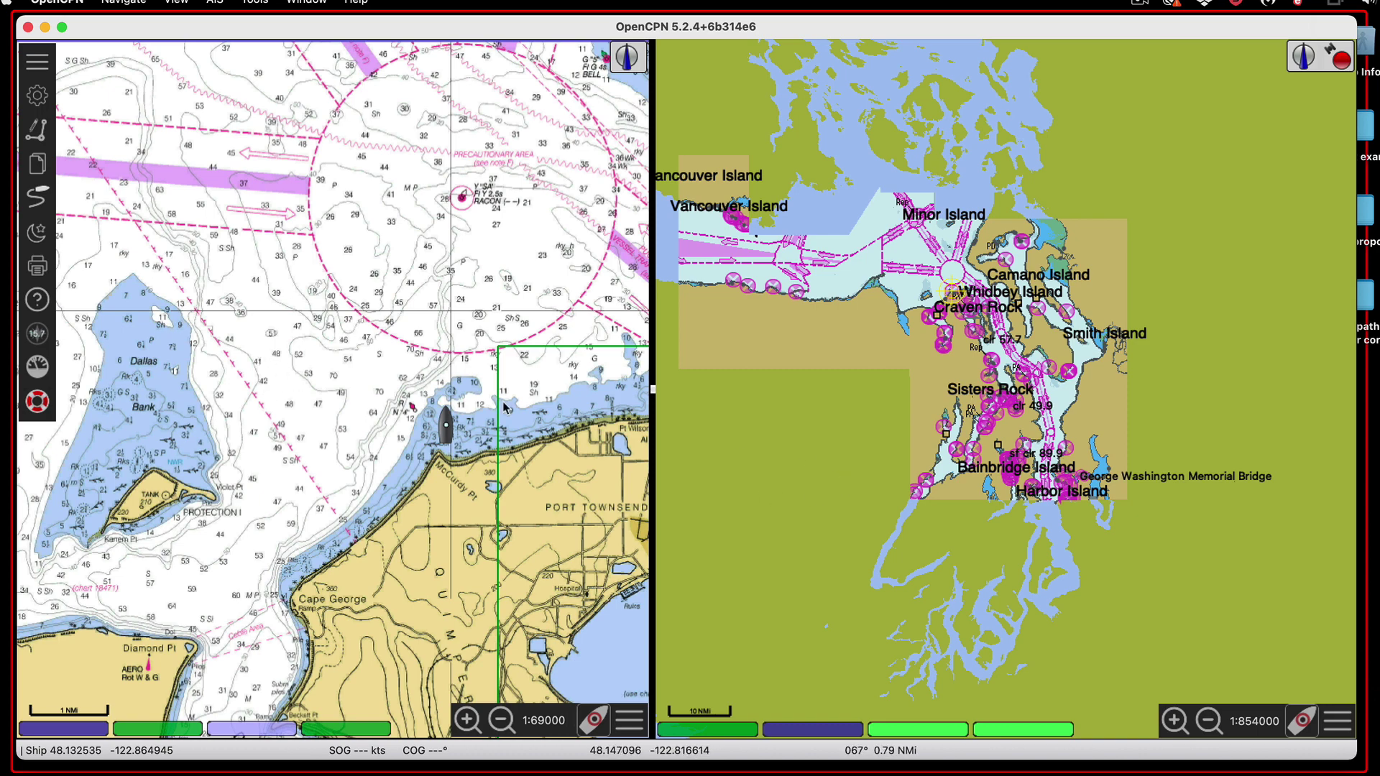
scroll(790, 407, "up", 10)
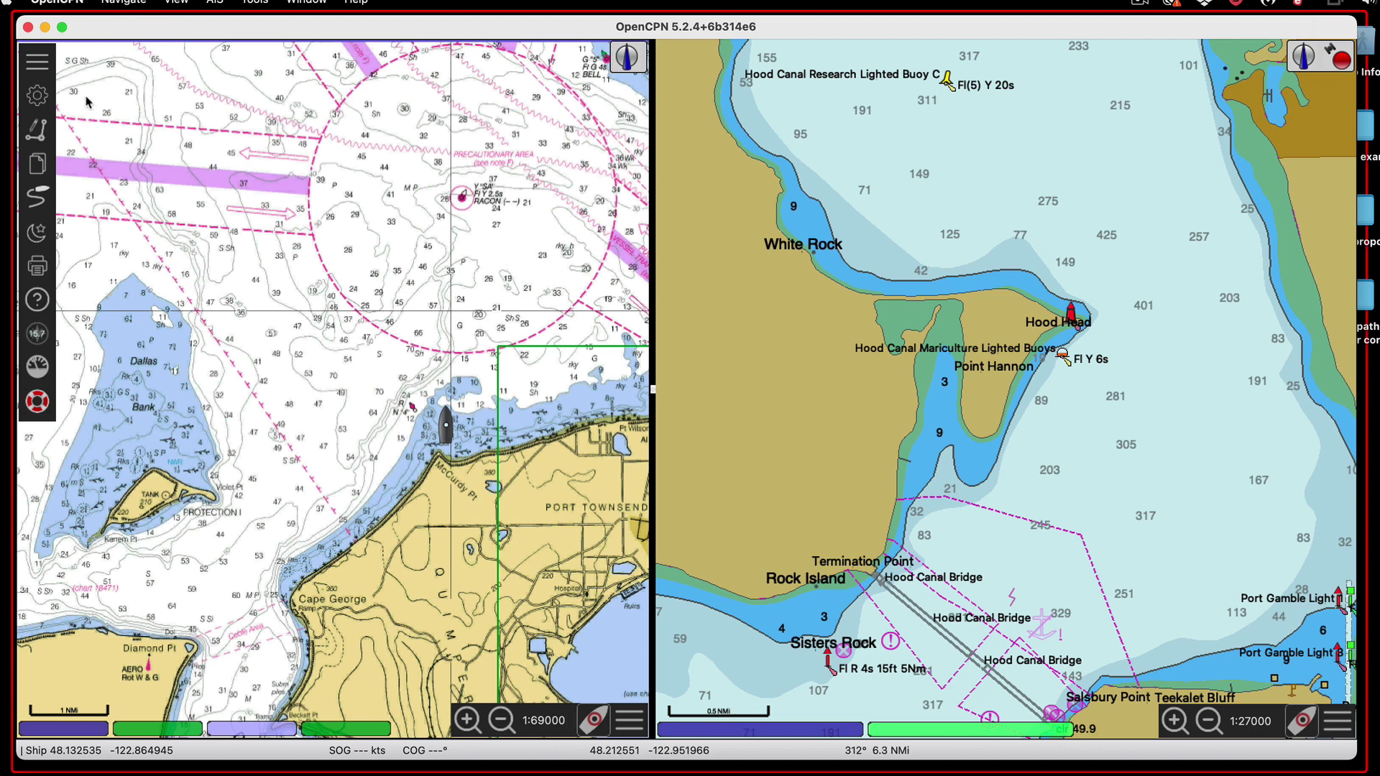
Open the general display options with the canvas layout choices, move the window clear of the charts, and close it.
left_click(39, 96)
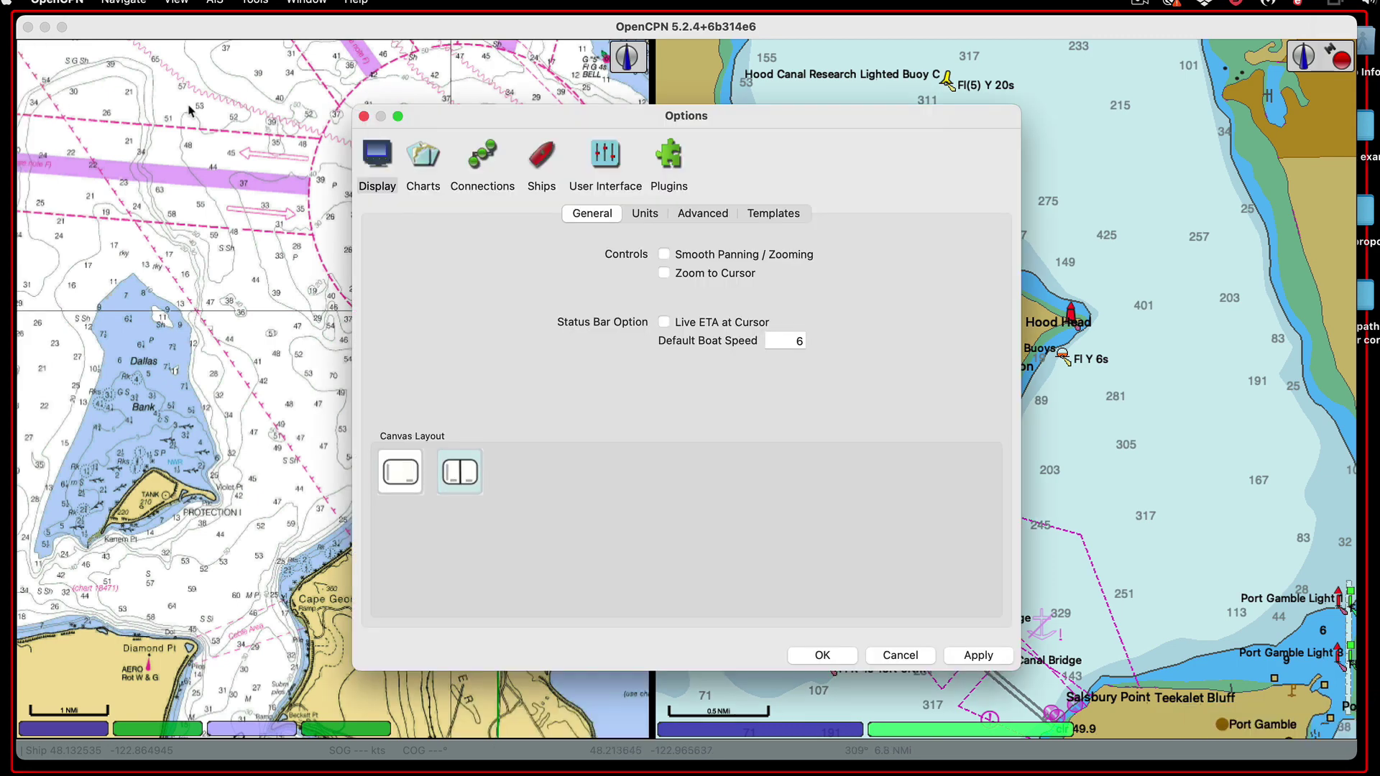
left_click_drag(455, 117, 1379, 144)
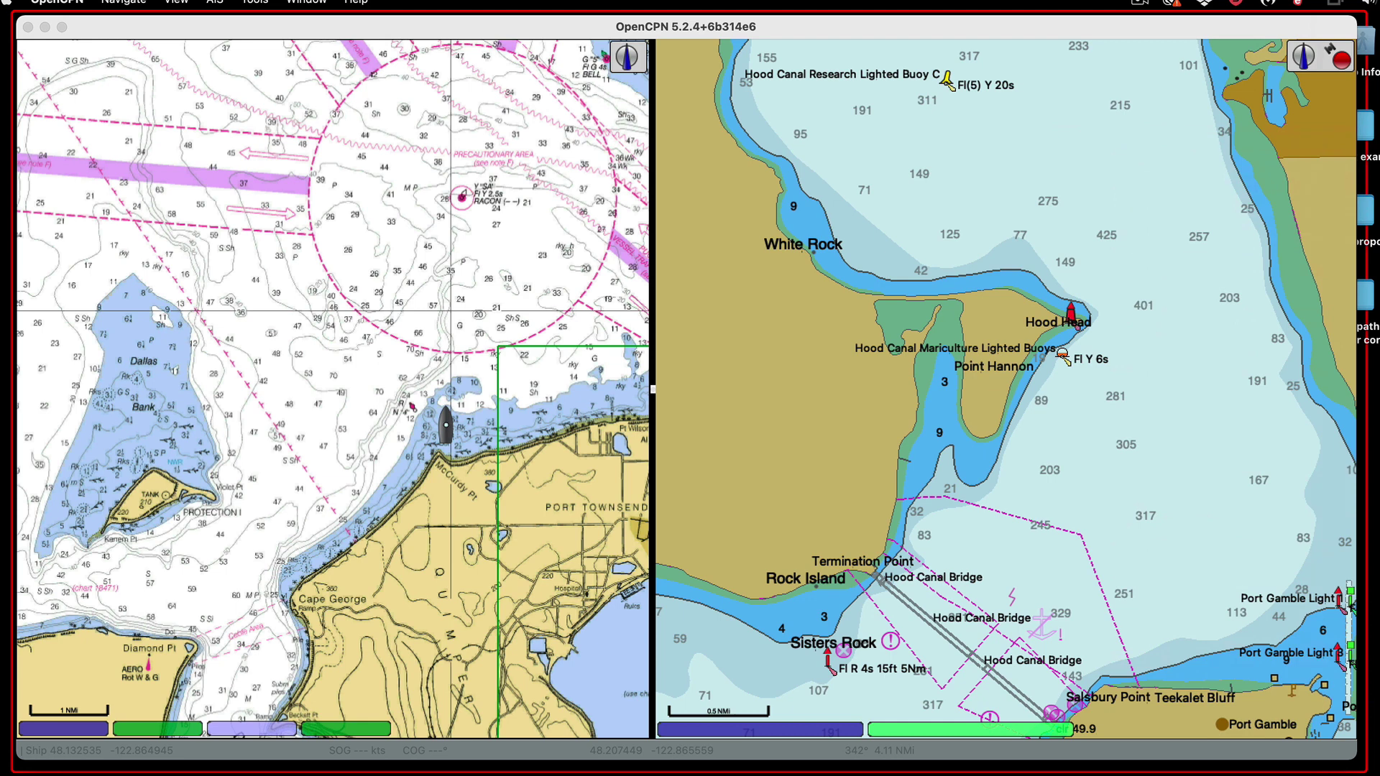
key("Return")
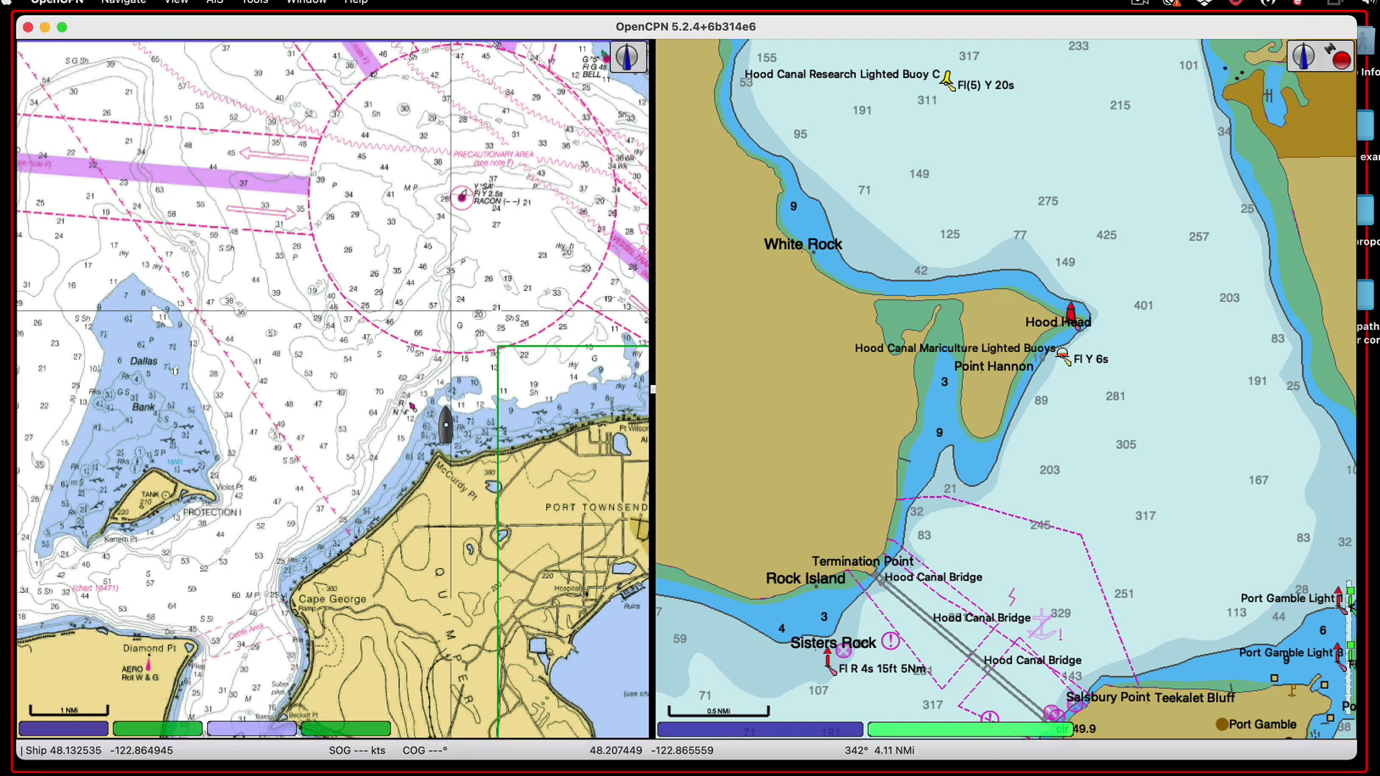
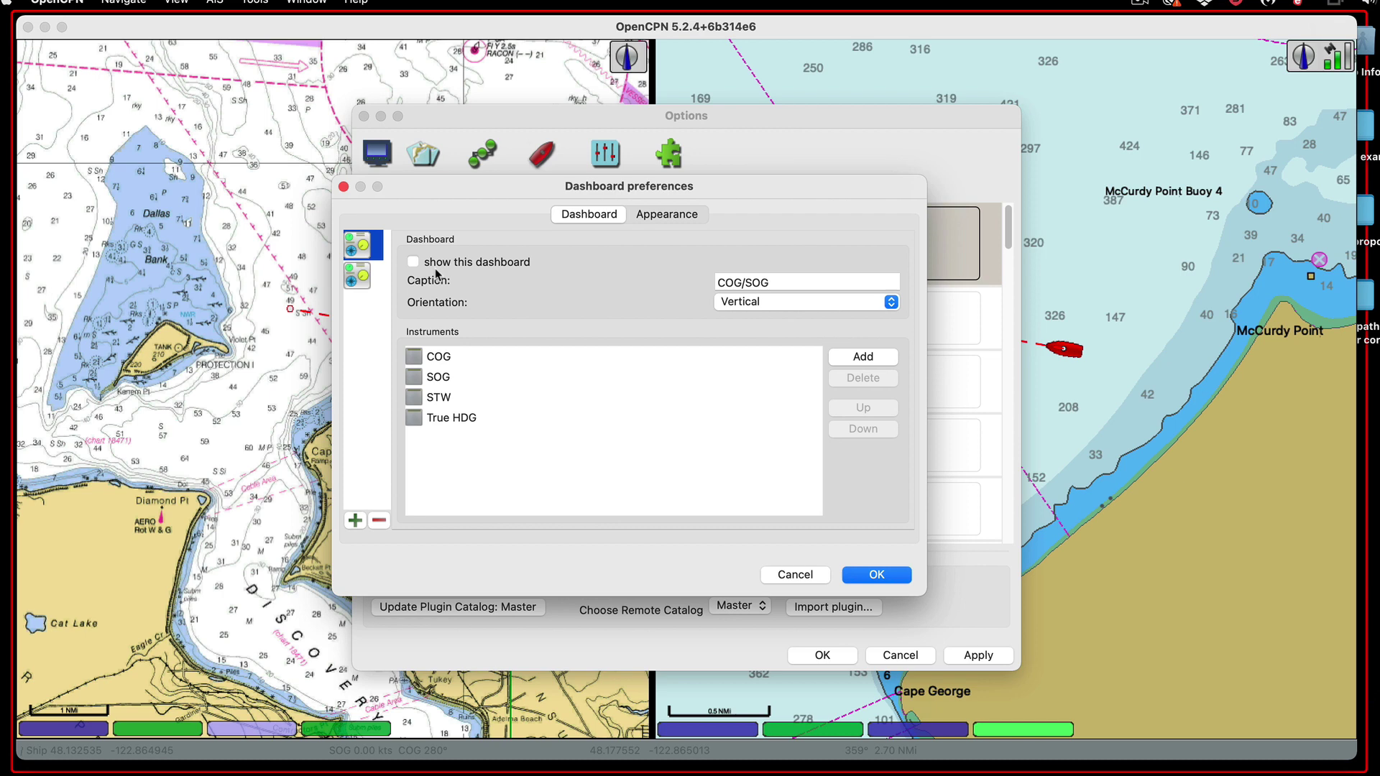
Enable showing both the COG/SOG and True wind dashboards in the Dashboard plugin's preferences.
left_click(466, 267)
left_click(876, 575)
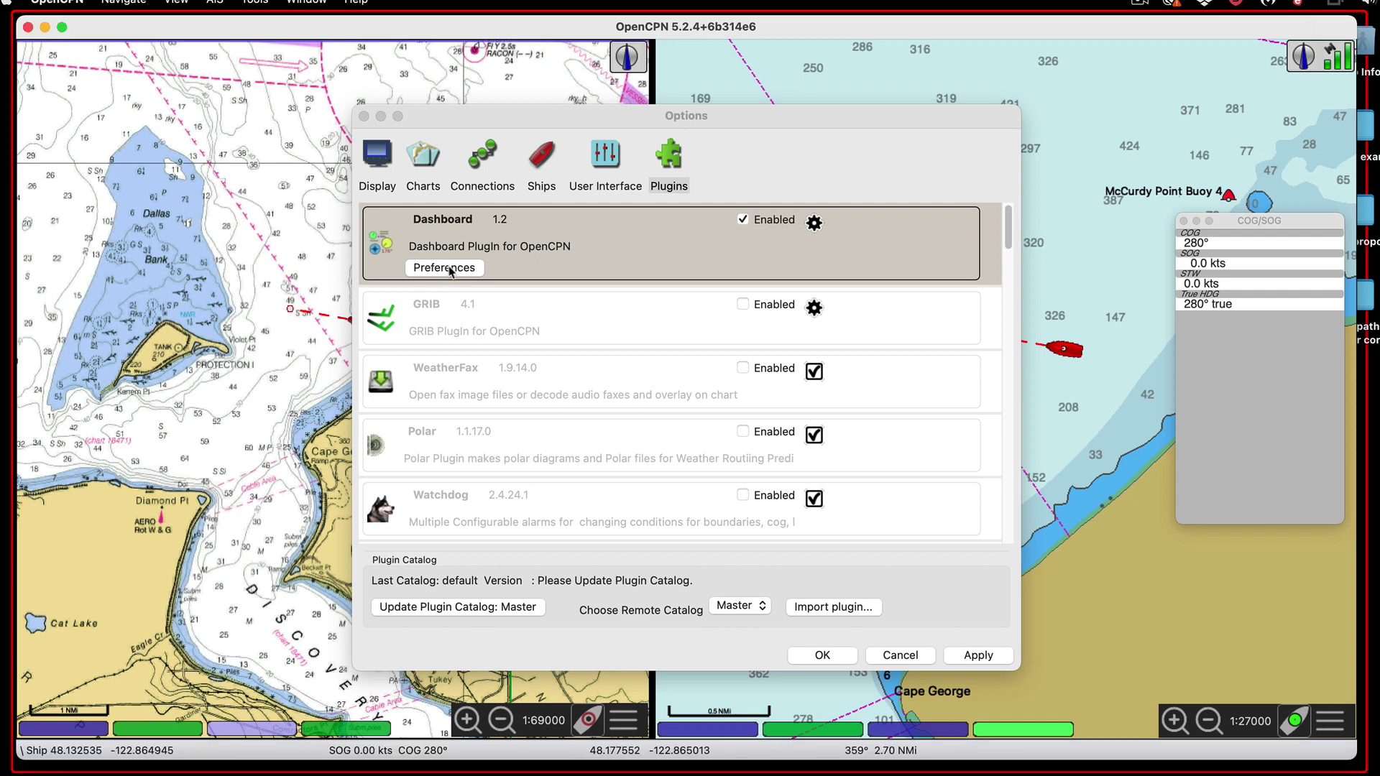
left_click(449, 269)
left_click(357, 280)
left_click(413, 262)
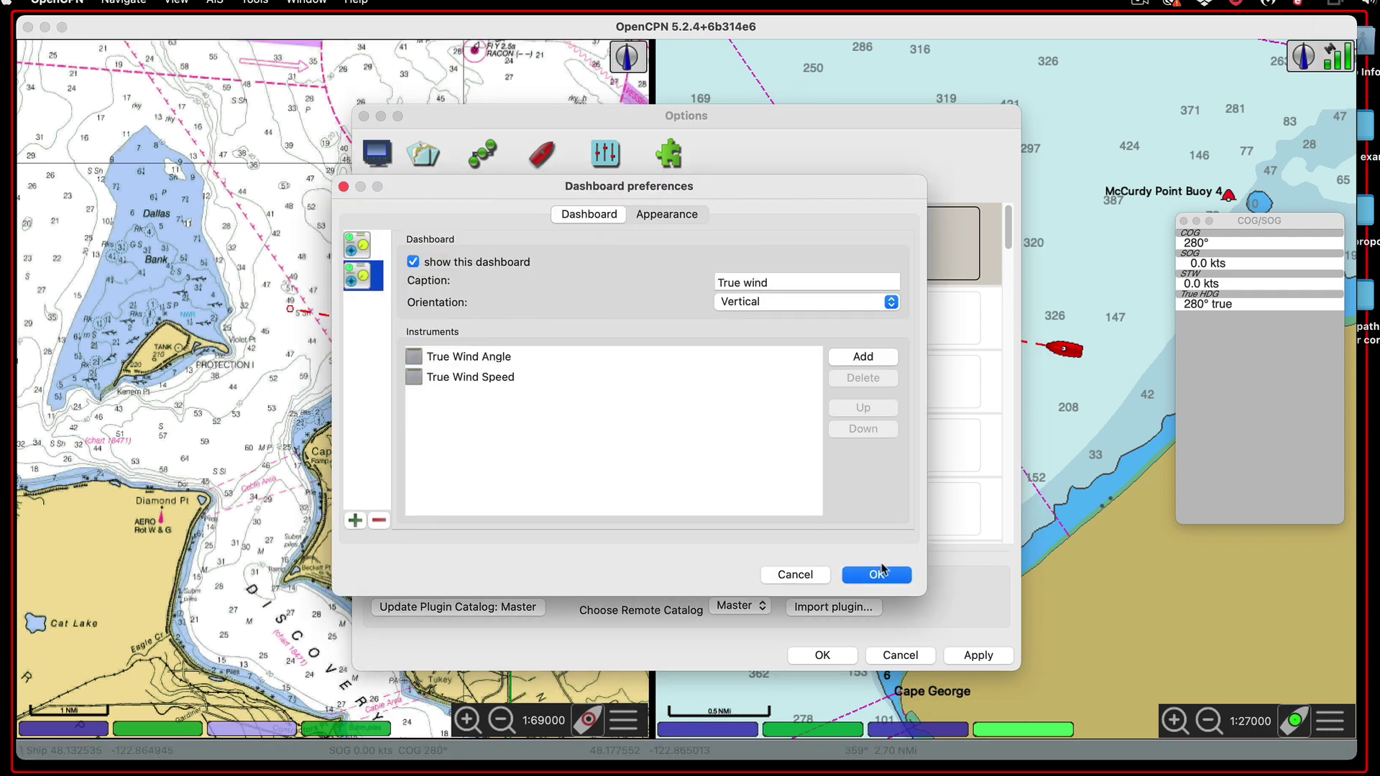
left_click(878, 575)
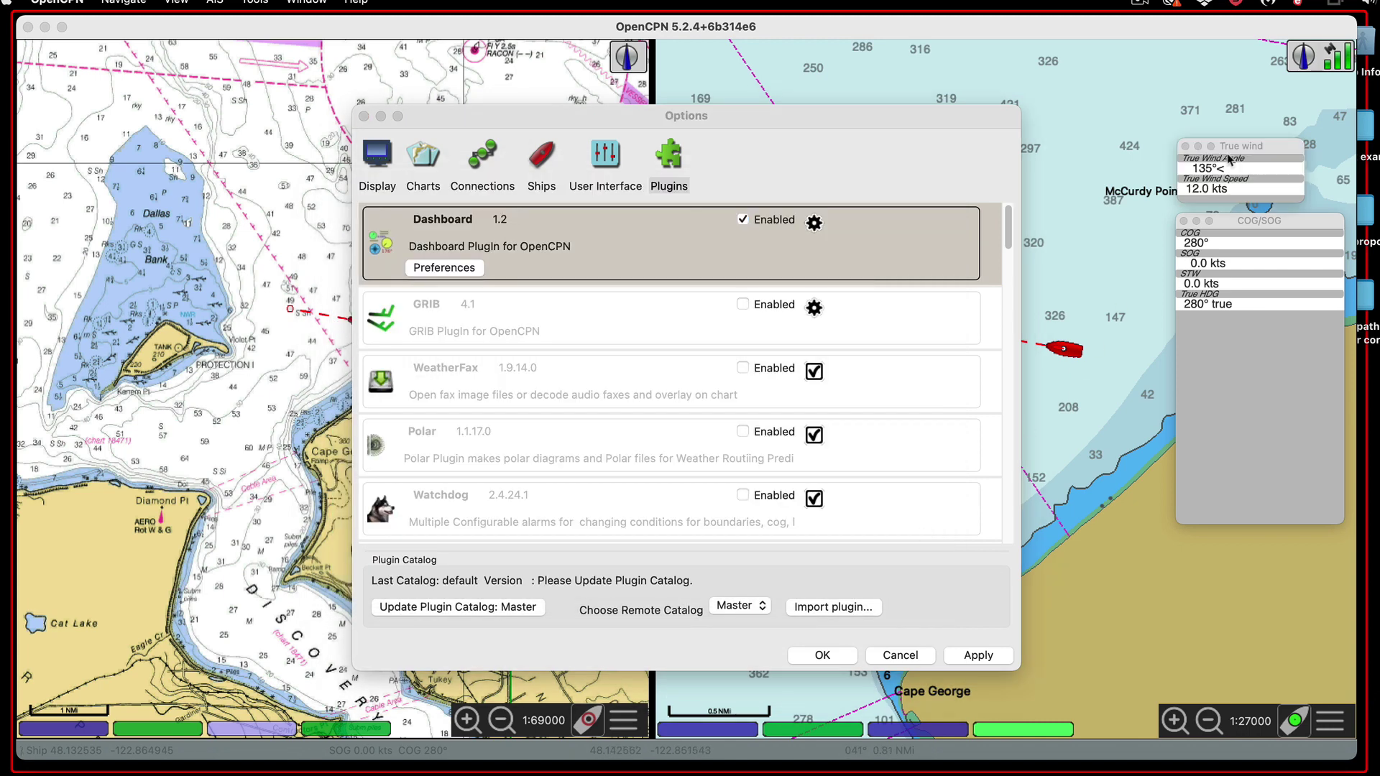
Place the True wind dashboard above the COG/SOG dashboard on the second canvas and close the options window.
left_click_drag(1296, 97, 1303, 115)
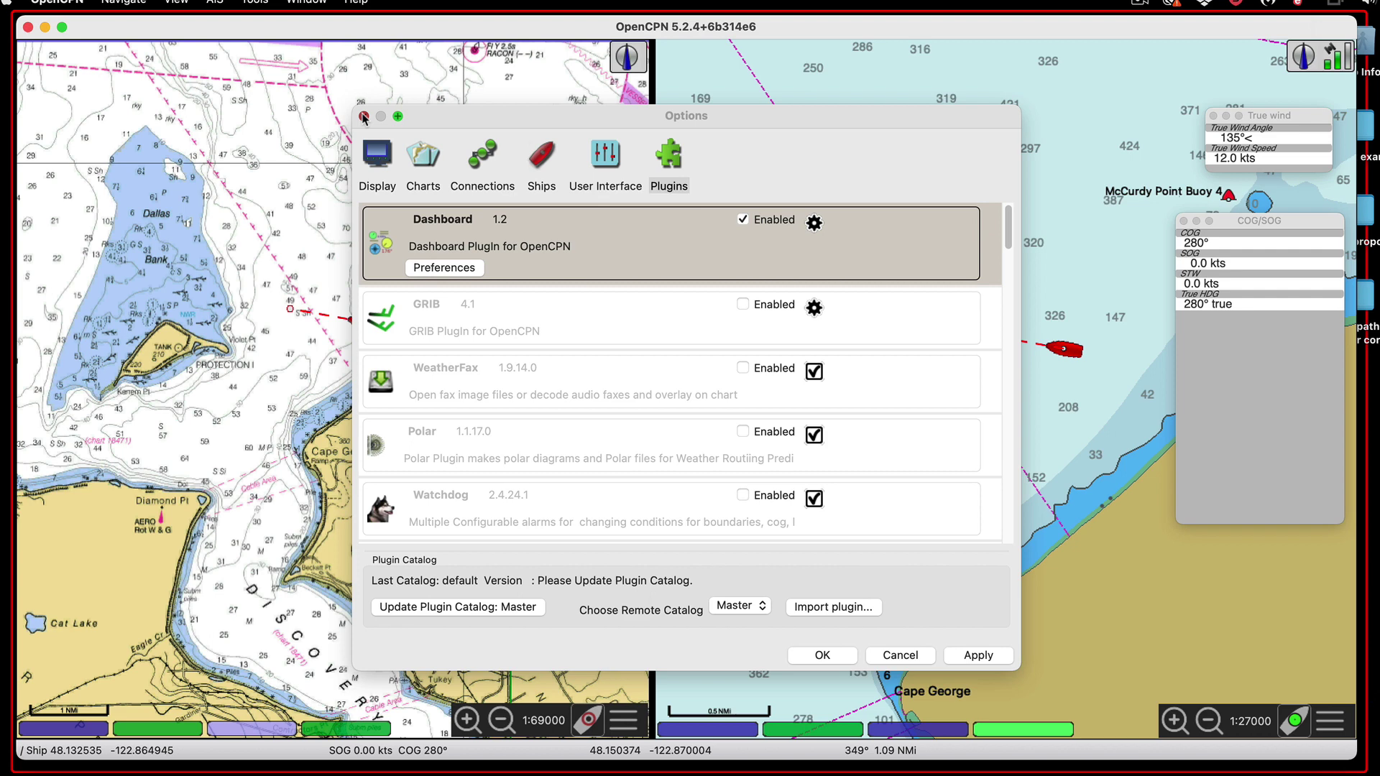
left_click_drag(462, 117, 522, 143)
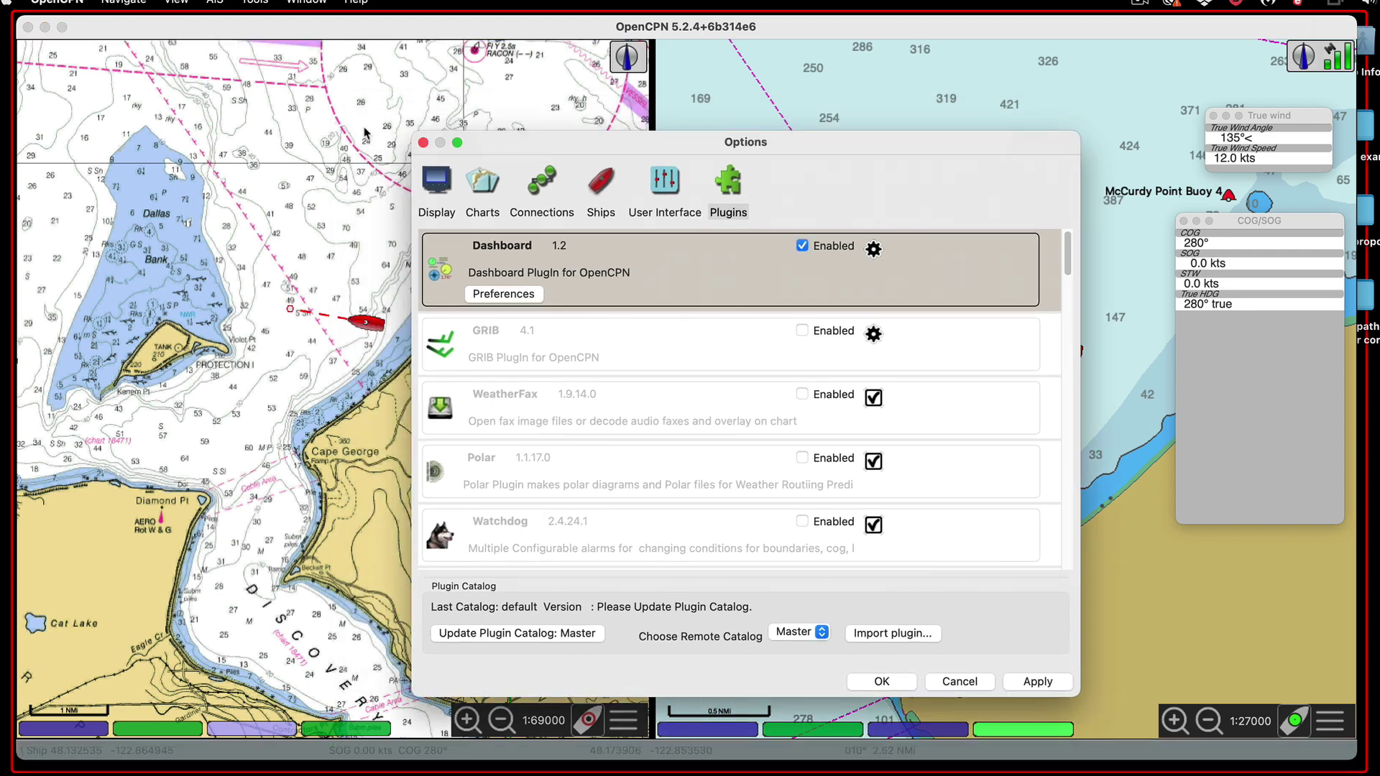
key("Return")
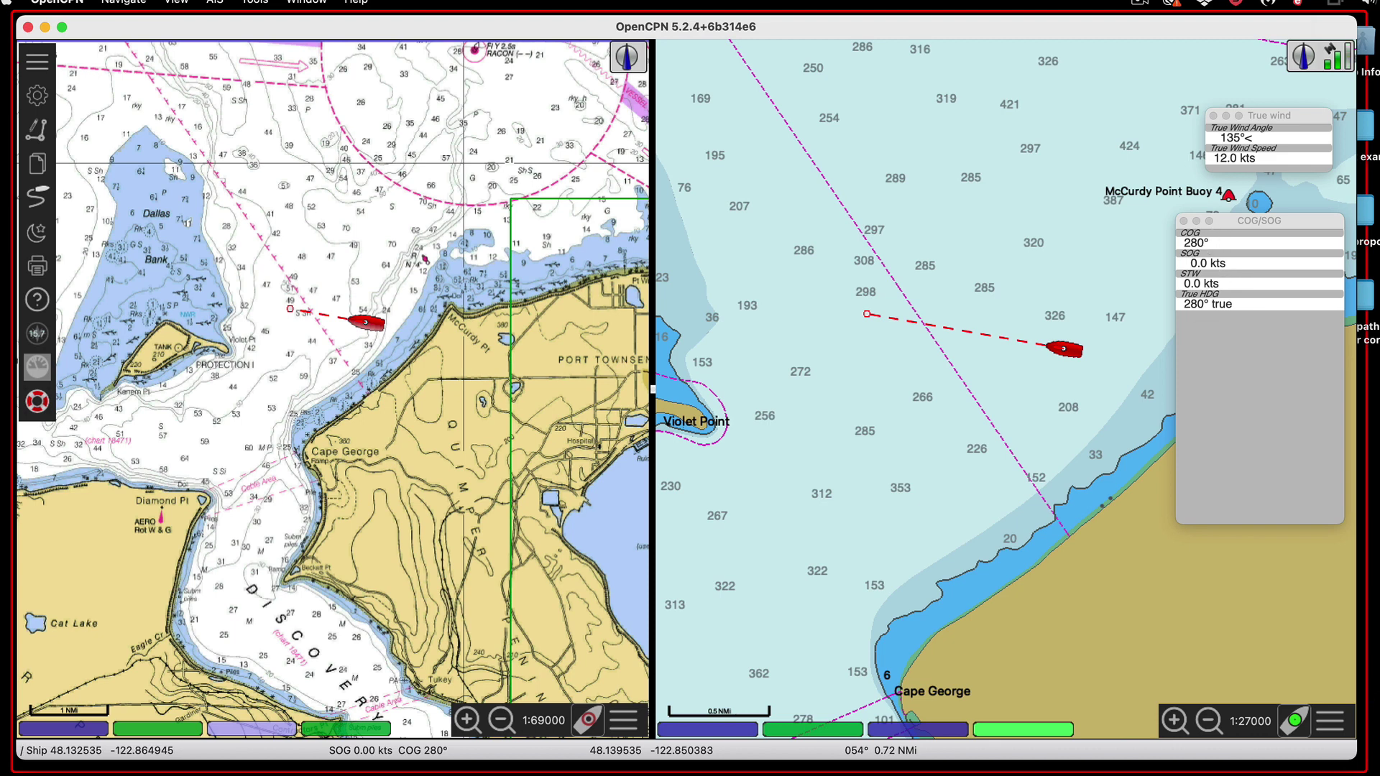
Switch to the RENVO boat simulator in Chrome and set the vessel's speed to 7.0 knots.
key("super+Tab")
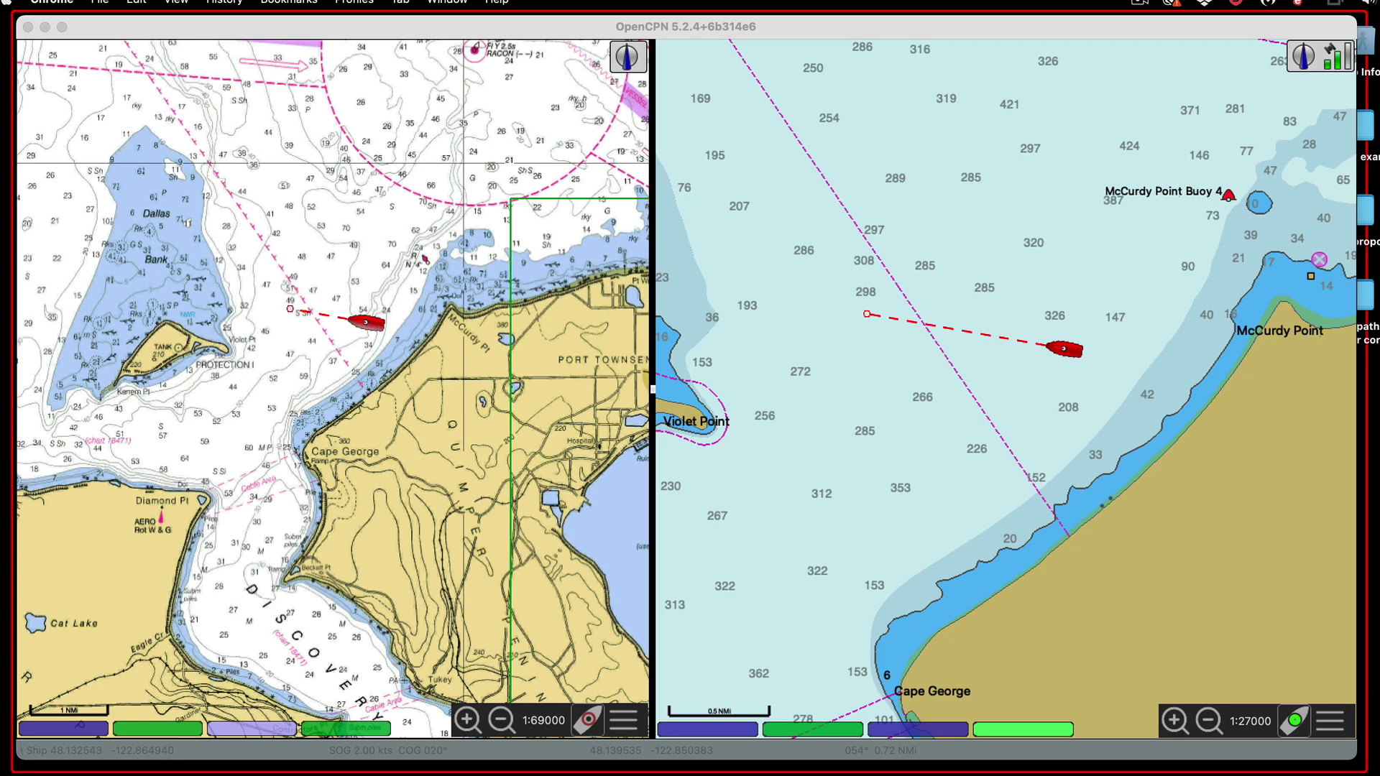
left_click(1365, 718)
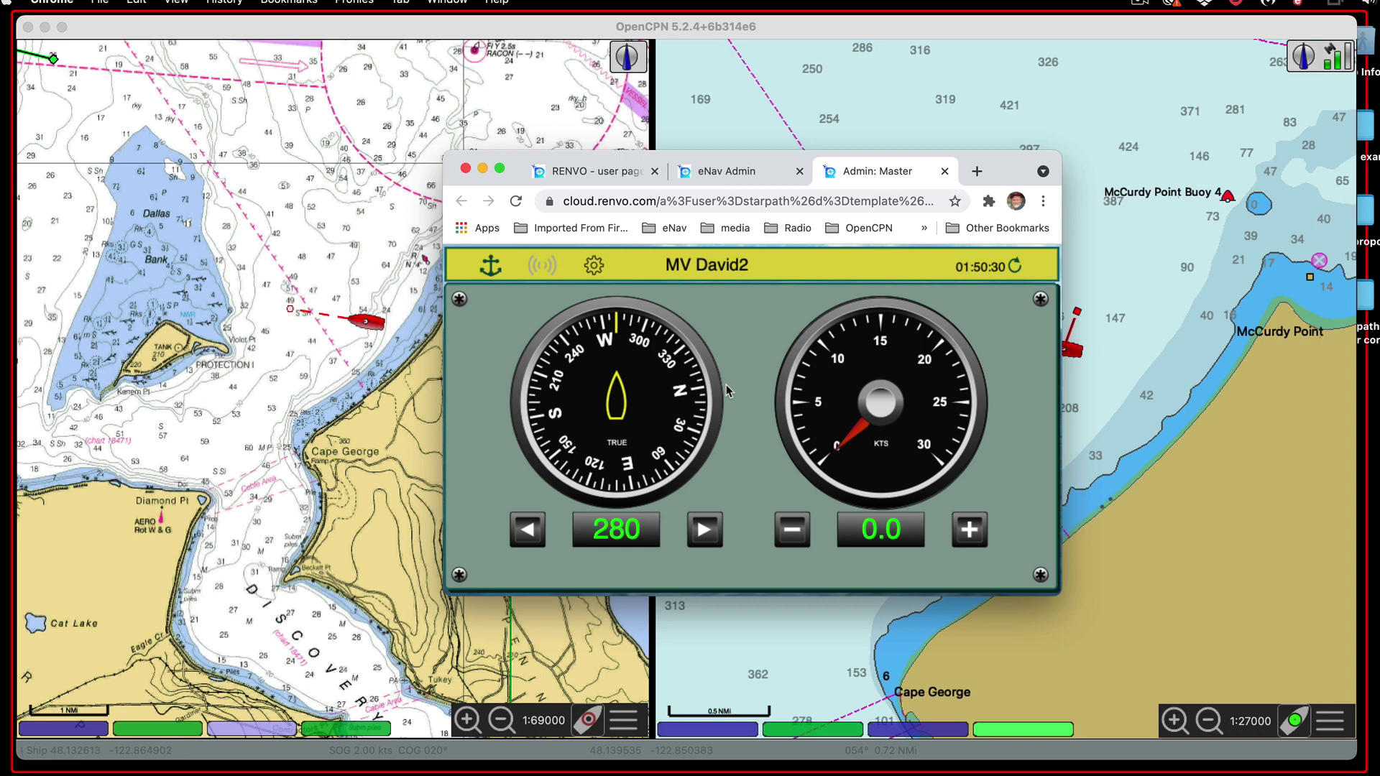
left_click(968, 529)
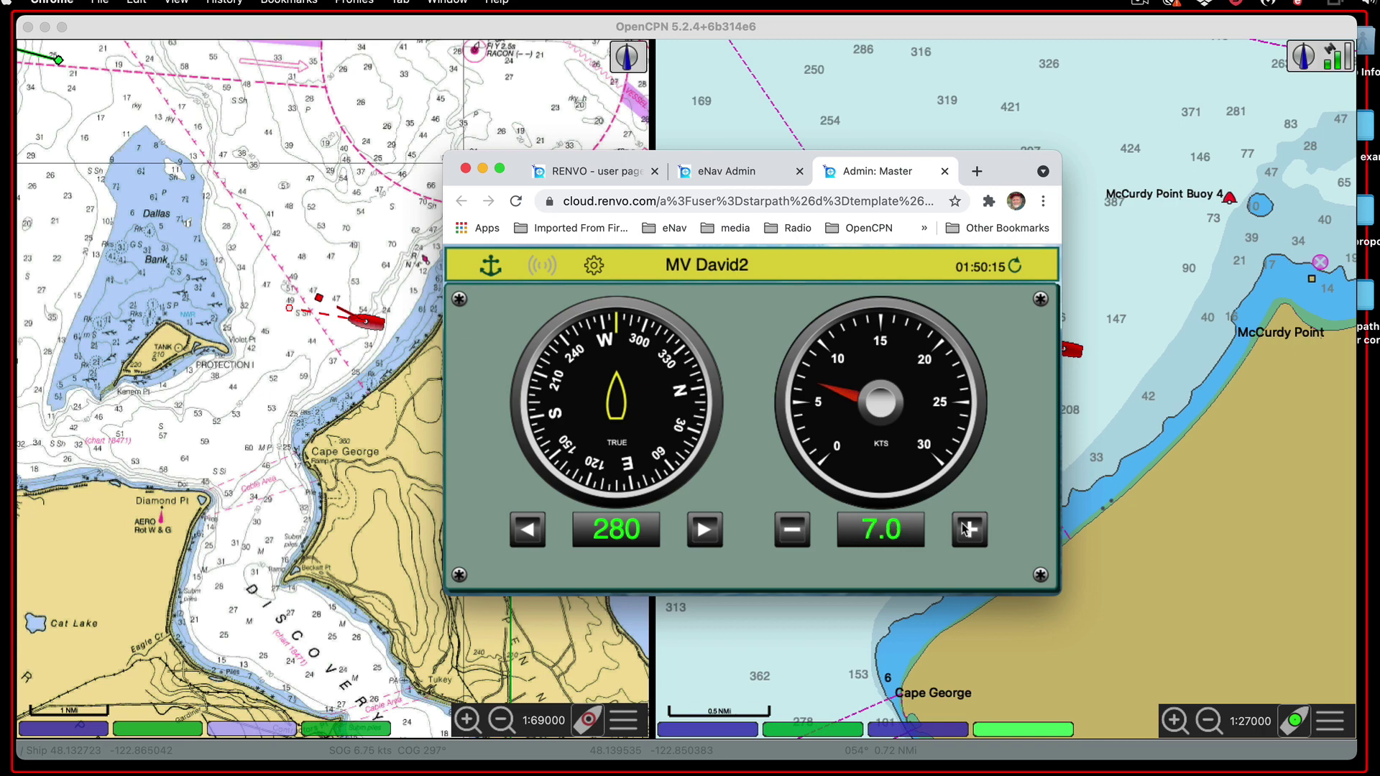
Close the RENVO user page, move the simulator window off the charts, and return to OpenCPN's second canvas with the moving boat in view.
left_click(654, 171)
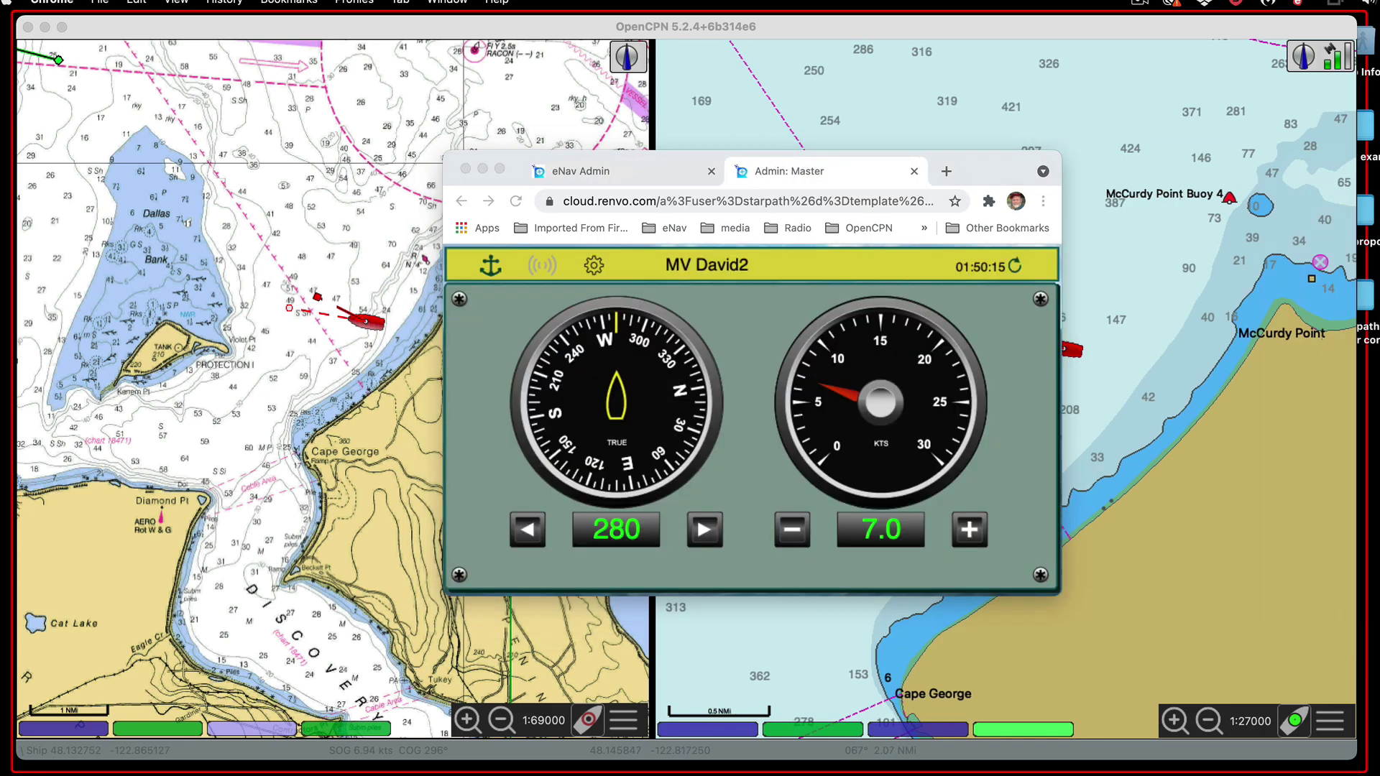
key("ctrl+alt+super+Right")
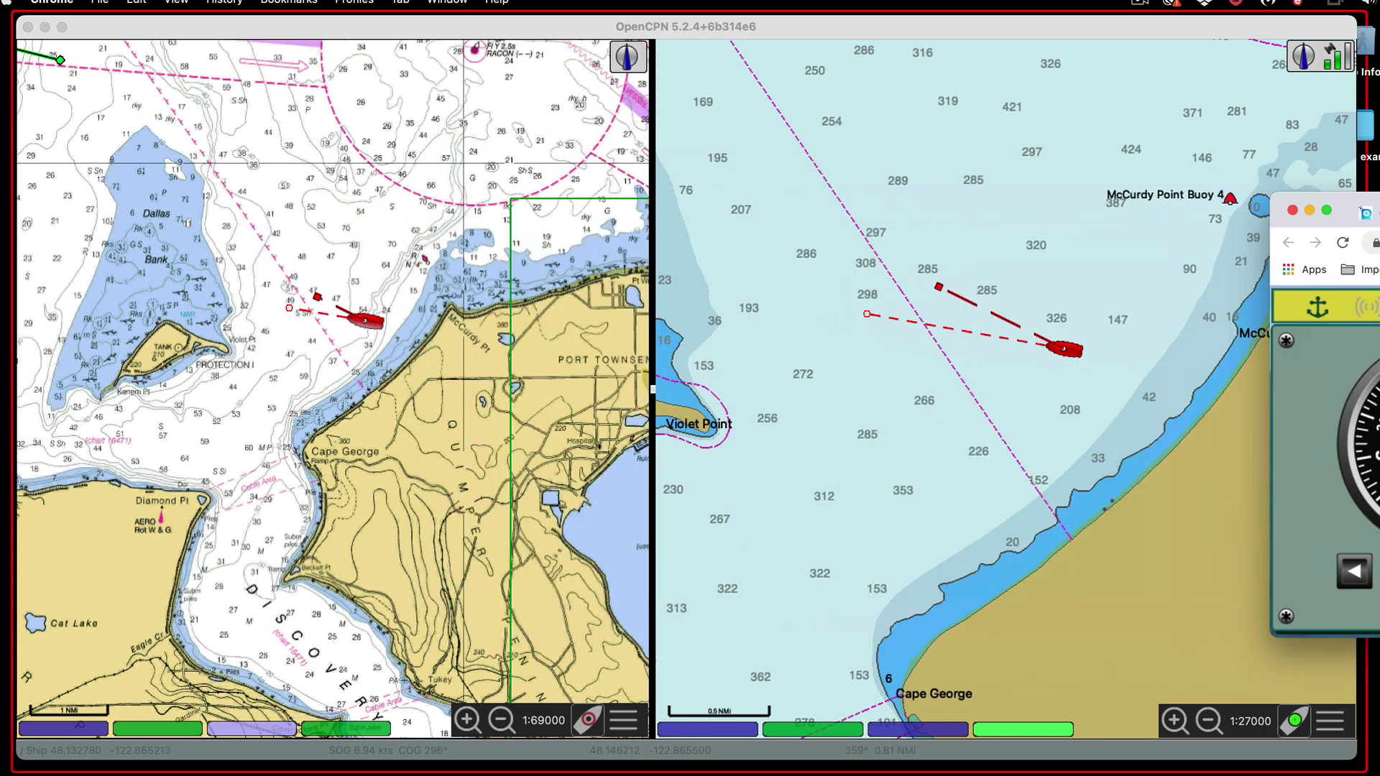
left_click_drag(816, 436, 766, 380)
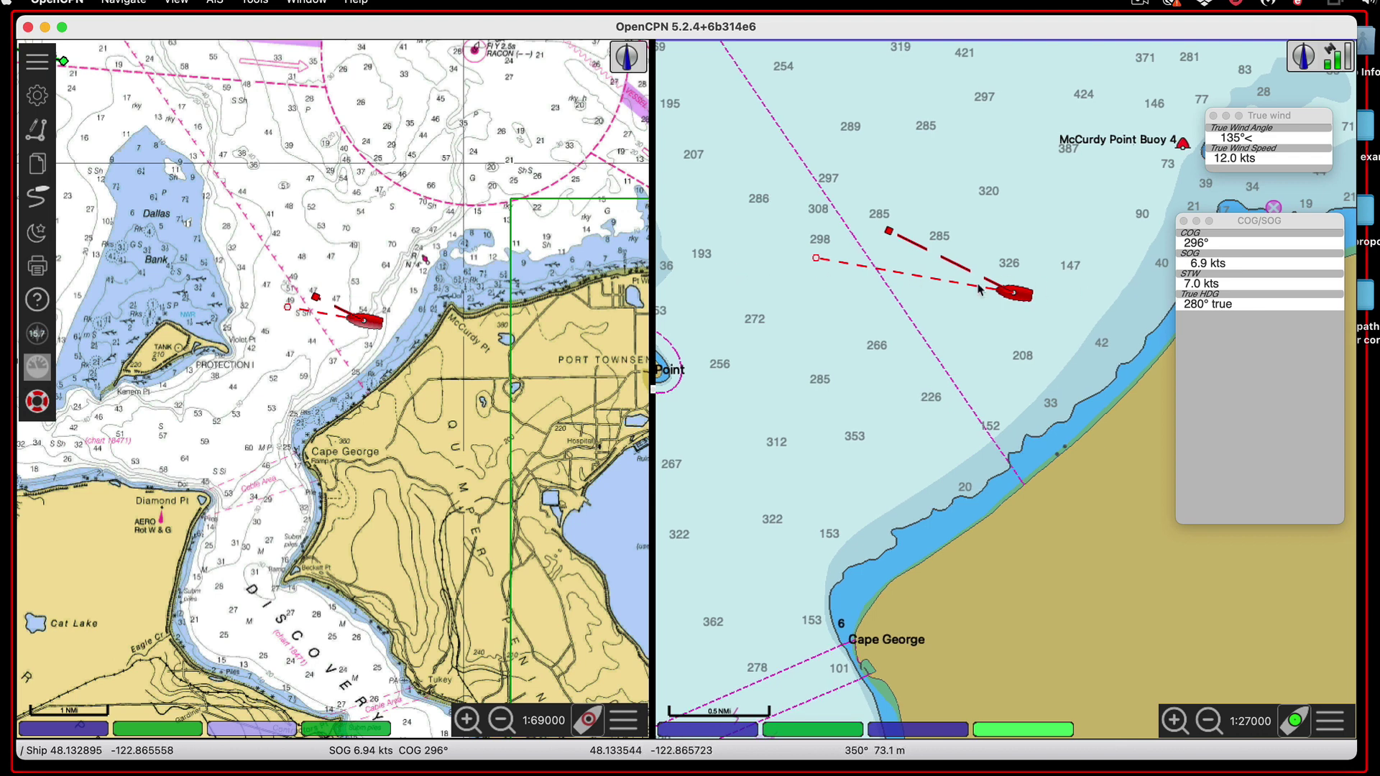
Review the own-ship predictor and track options, close the options window, and start recording the boat's track.
left_click_drag(469, 352, 483, 345)
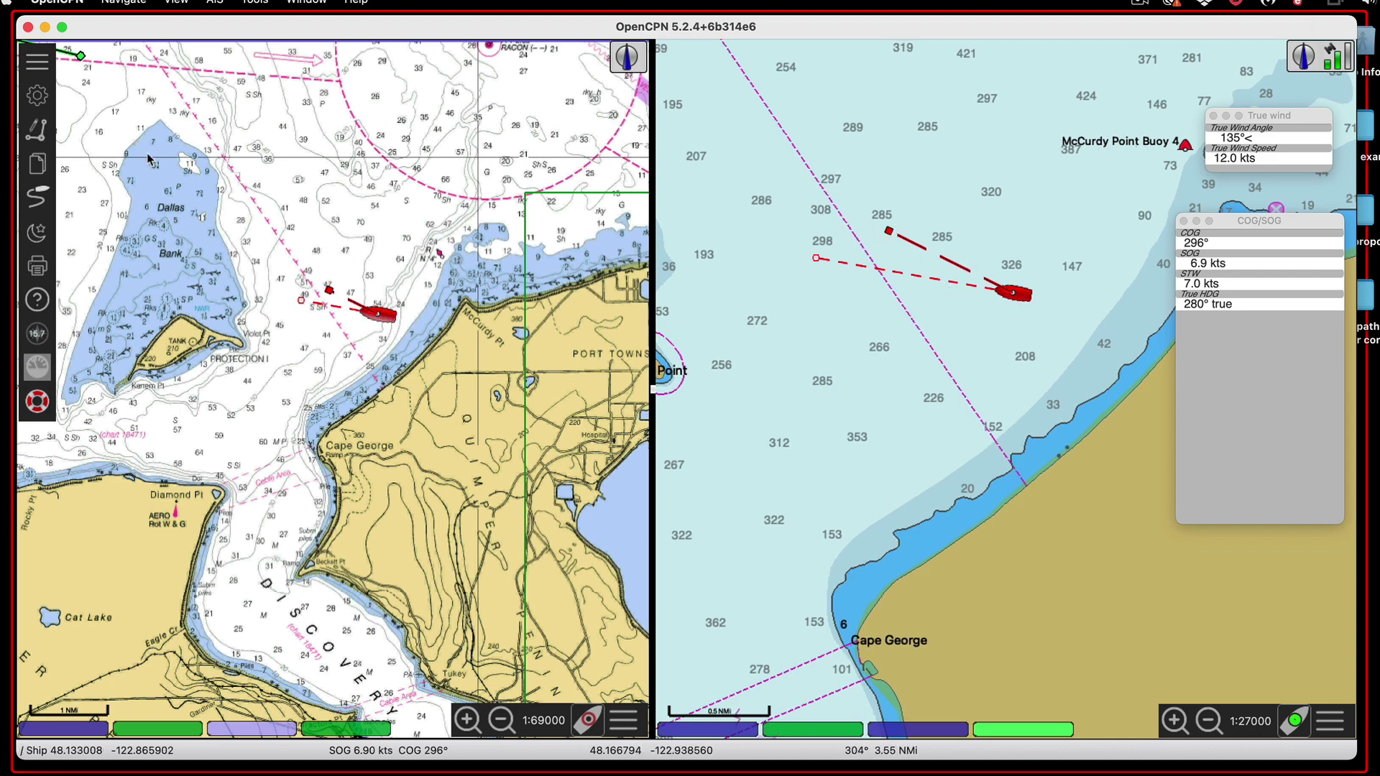
left_click(37, 97)
left_click(542, 161)
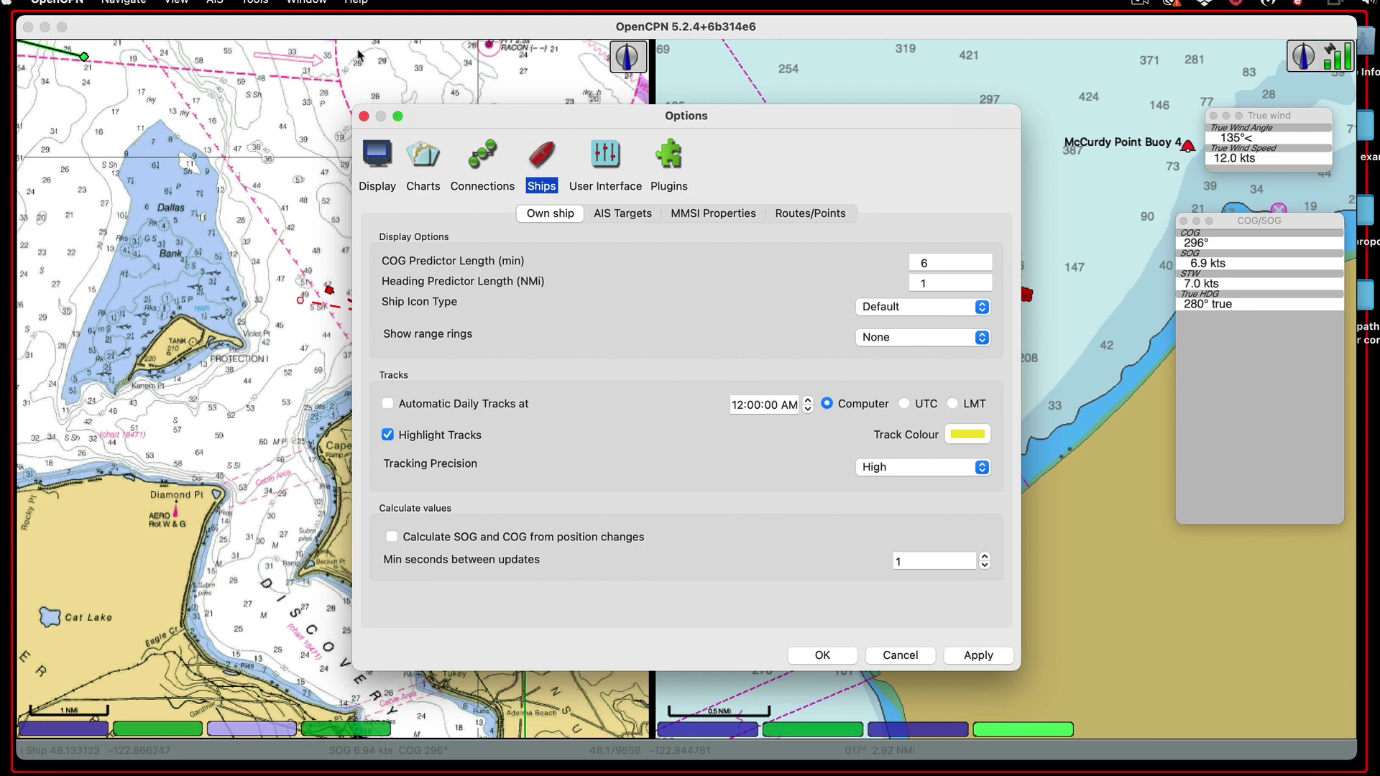
left_click(364, 116)
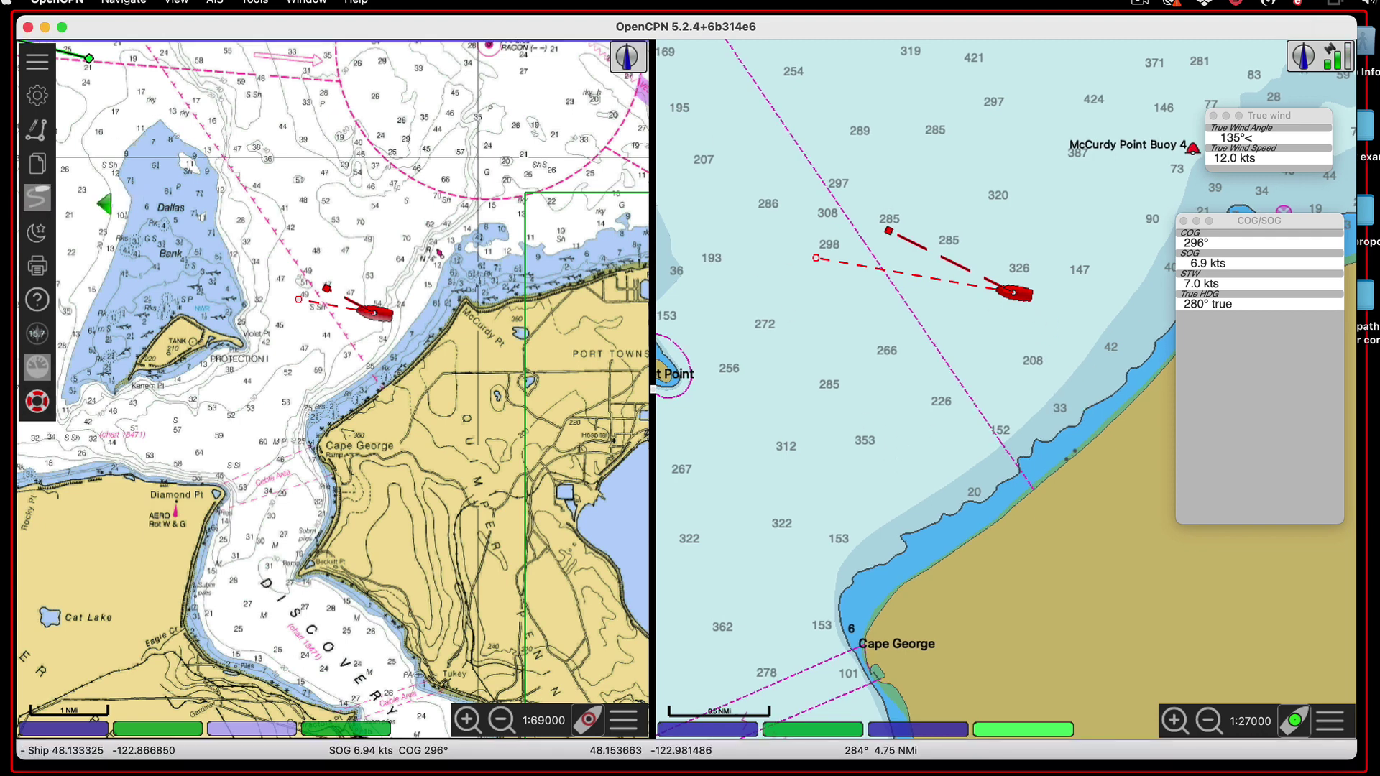
Examine the highlighted track behind the boat on the second canvas at close and wide chart scales.
scroll(999, 309, "up", 5)
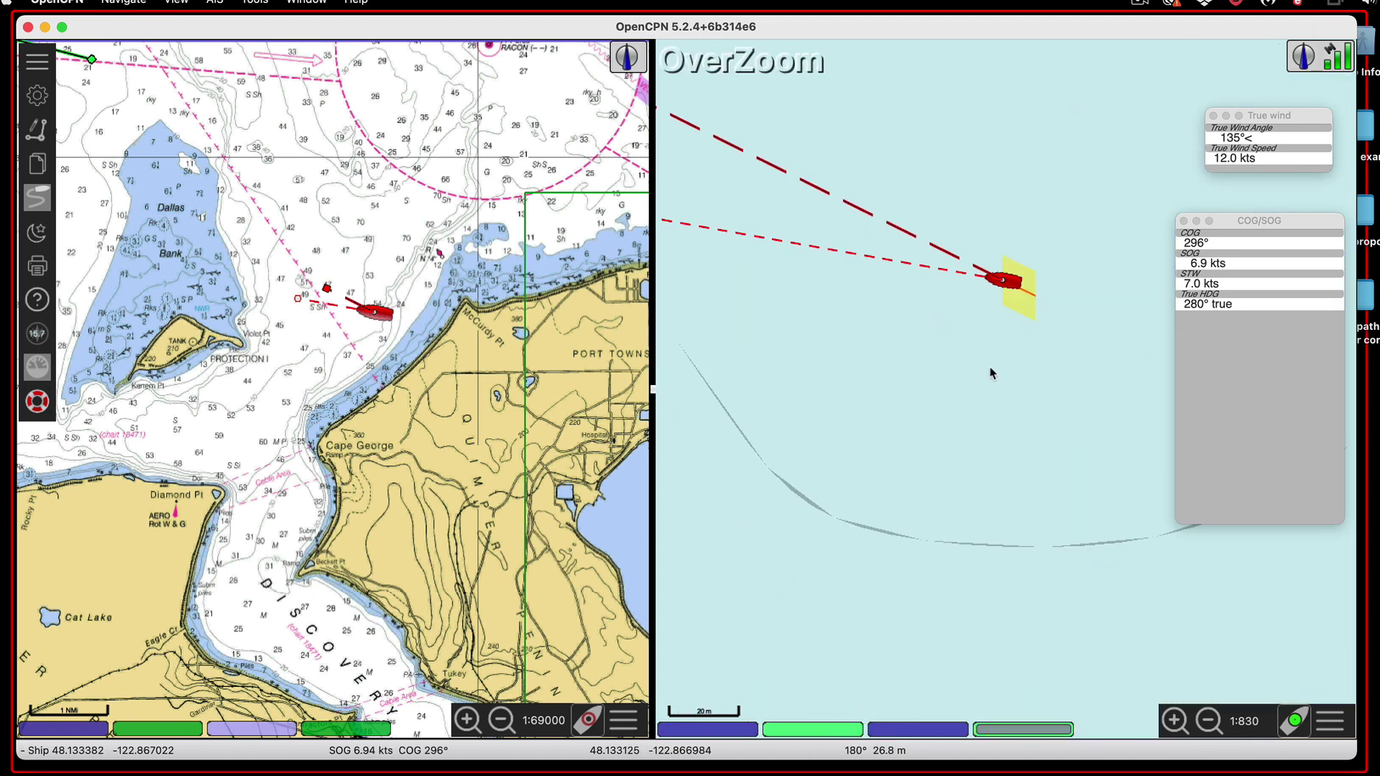
scroll(995, 370, "down", 5)
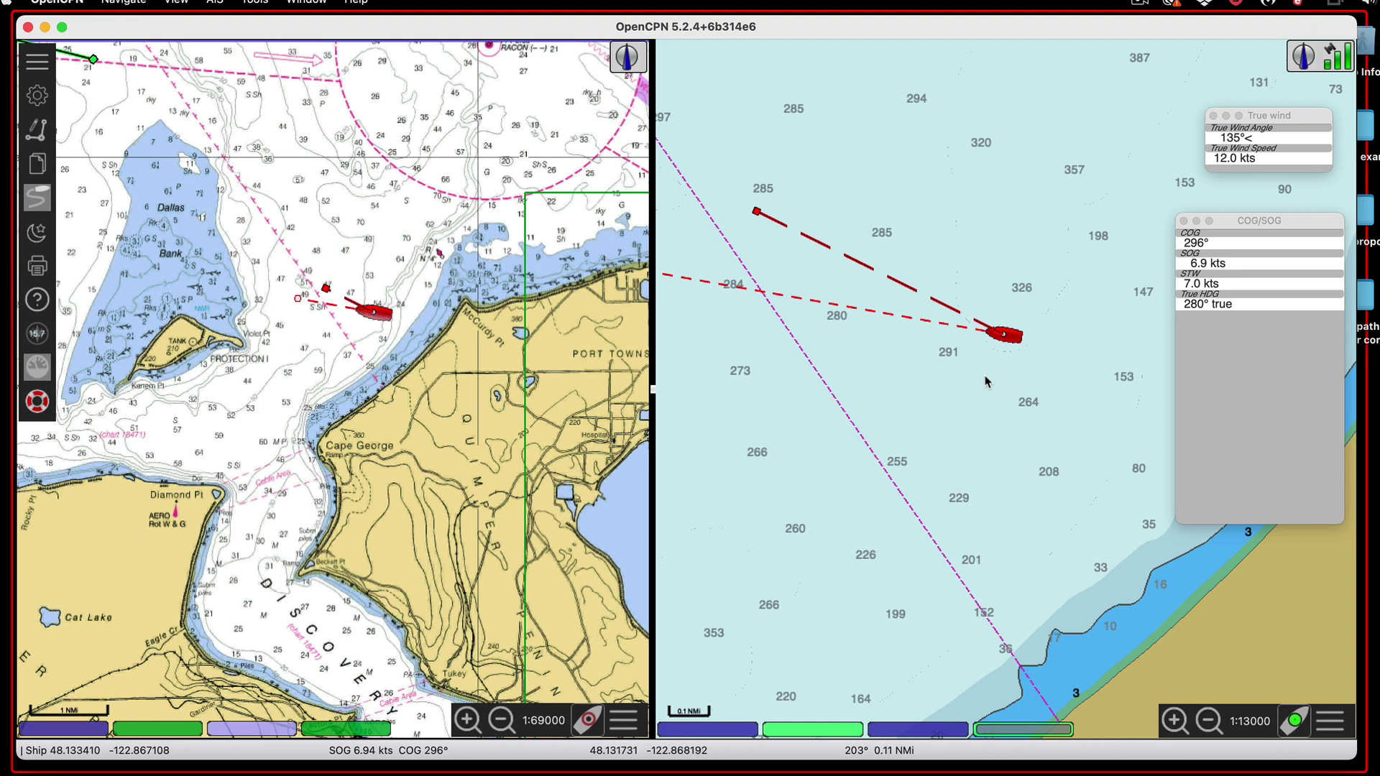
scroll(948, 379, "down", 3)
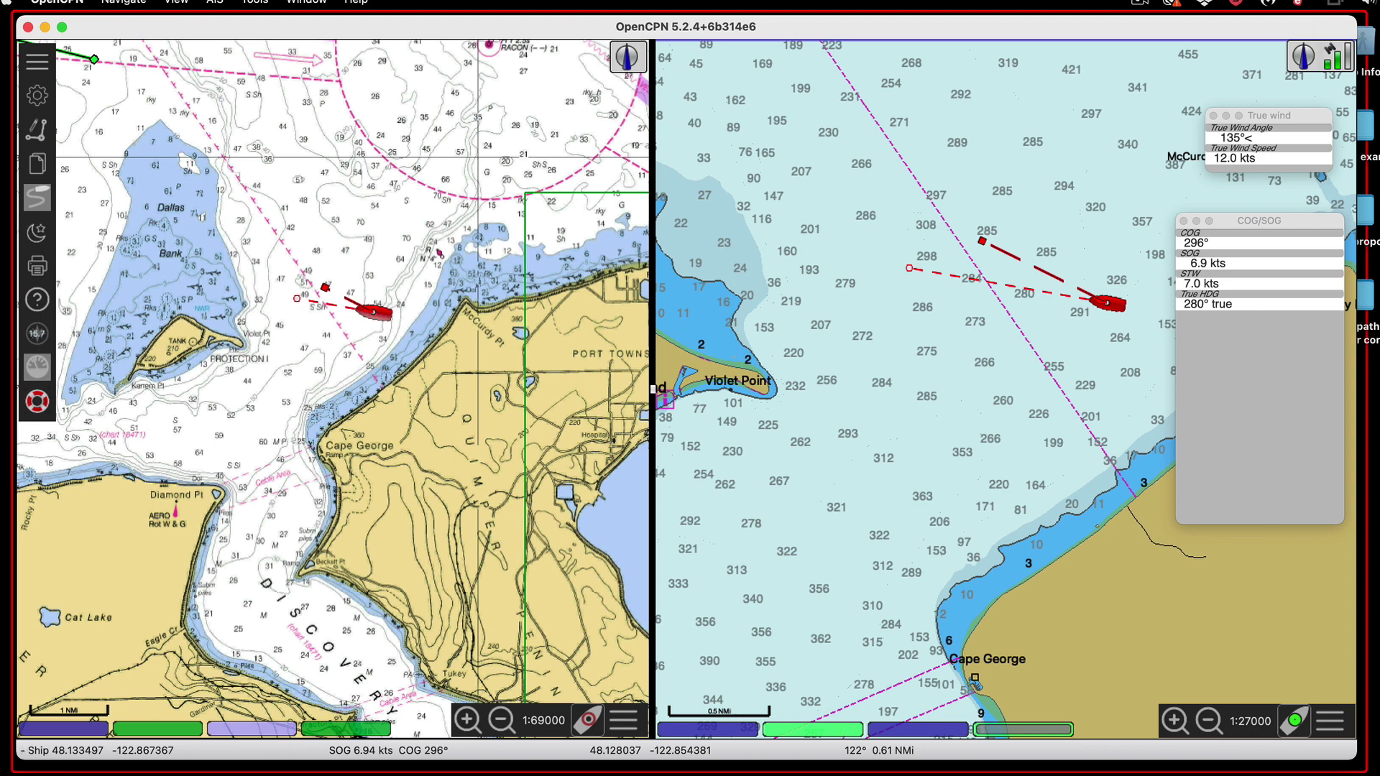
Switch to the boat simulator in Chrome, turn the boat to about 239° true, and return to OpenCPN for a close view of the track.
key("super+Tab")
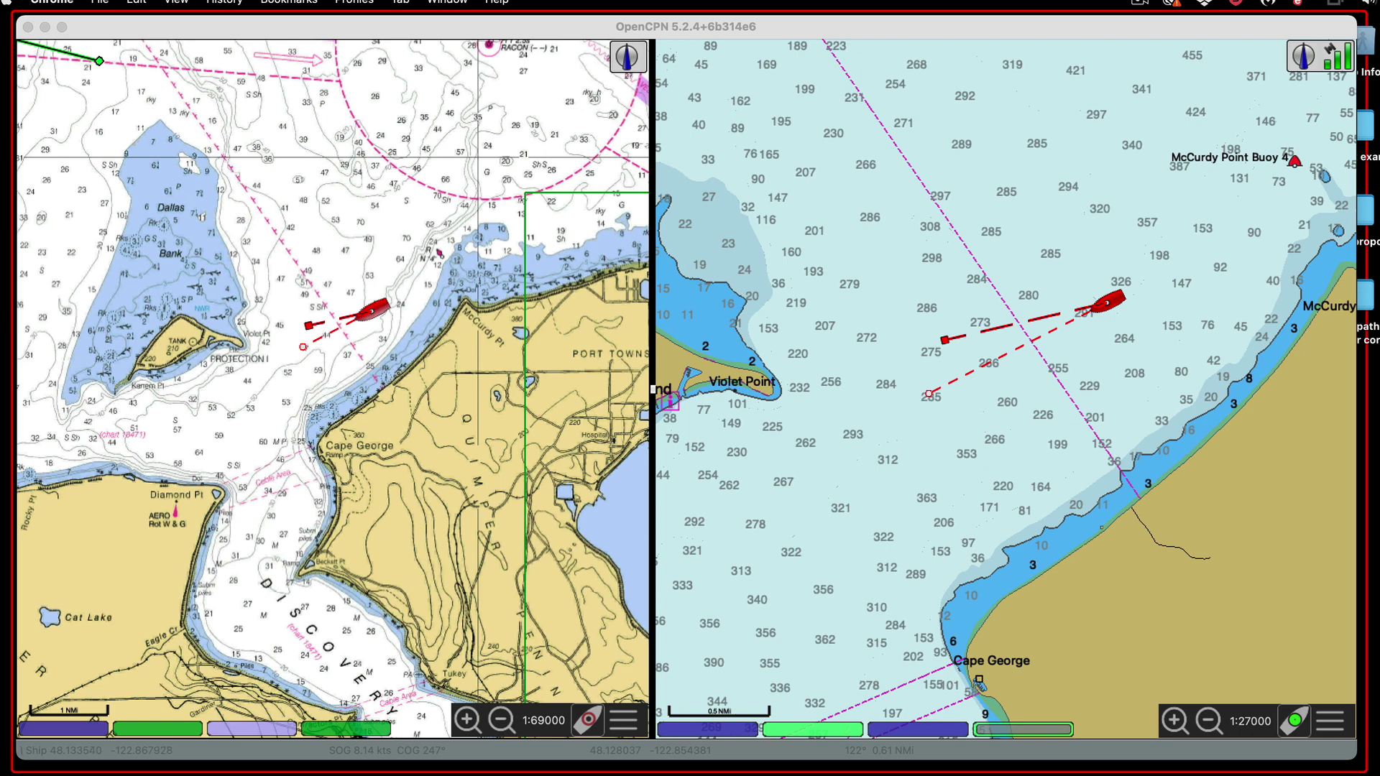
left_click(1015, 451)
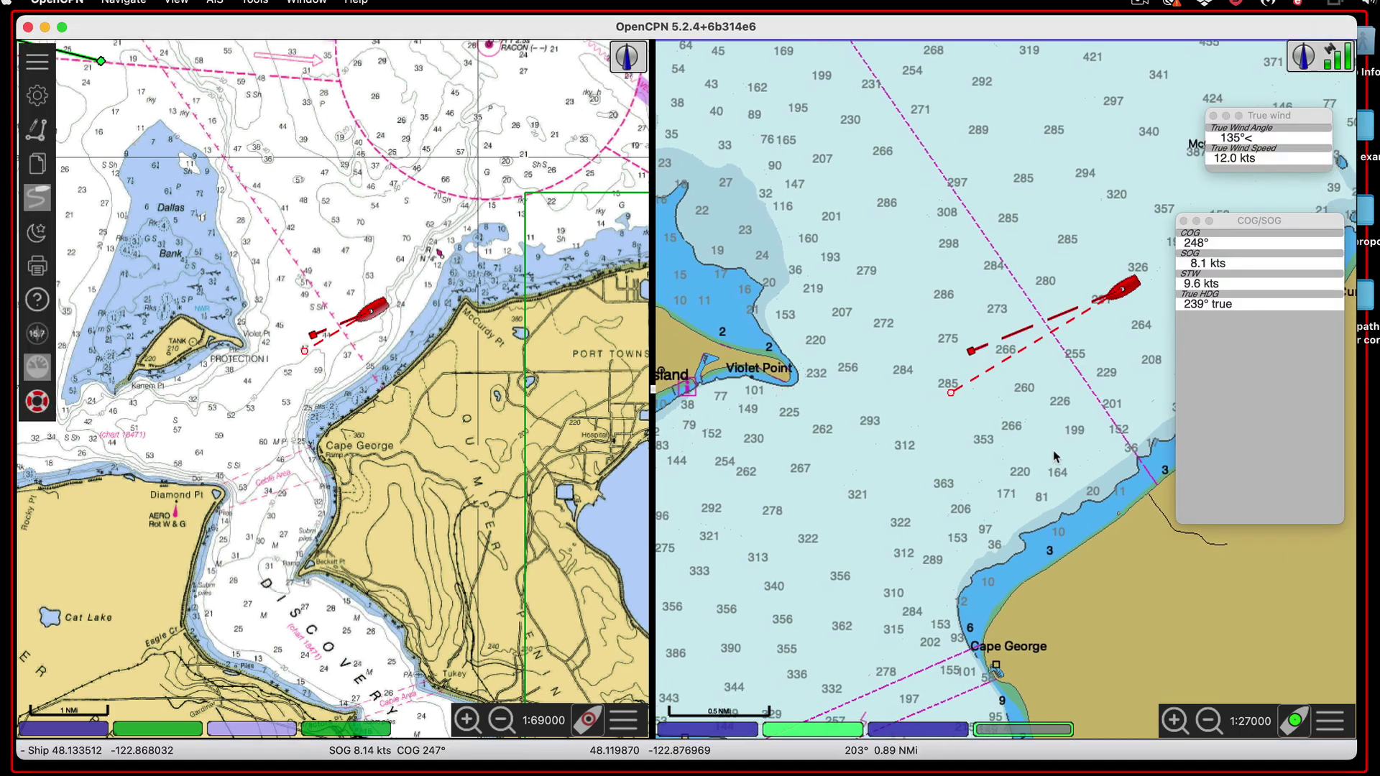
scroll(944, 411, "up", 4)
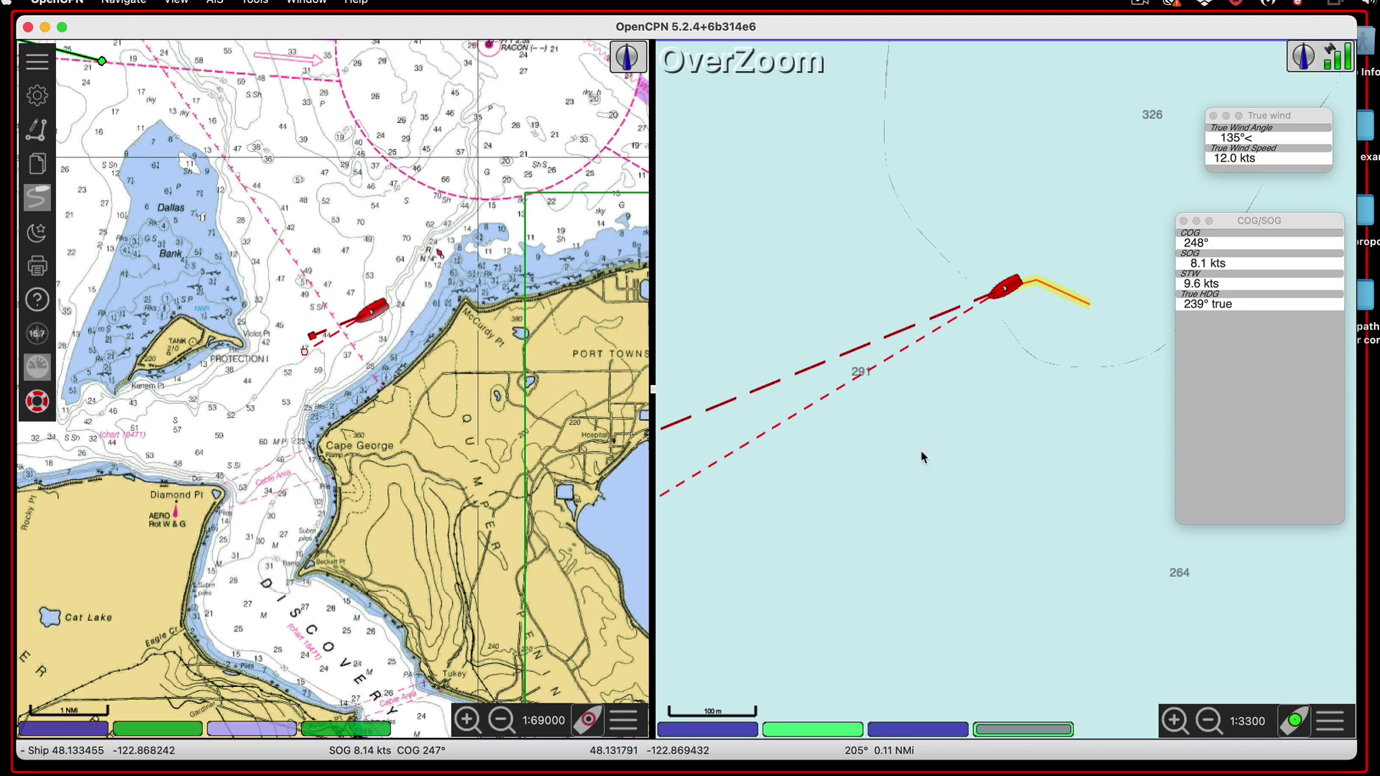
scroll(973, 424, "up", 2)
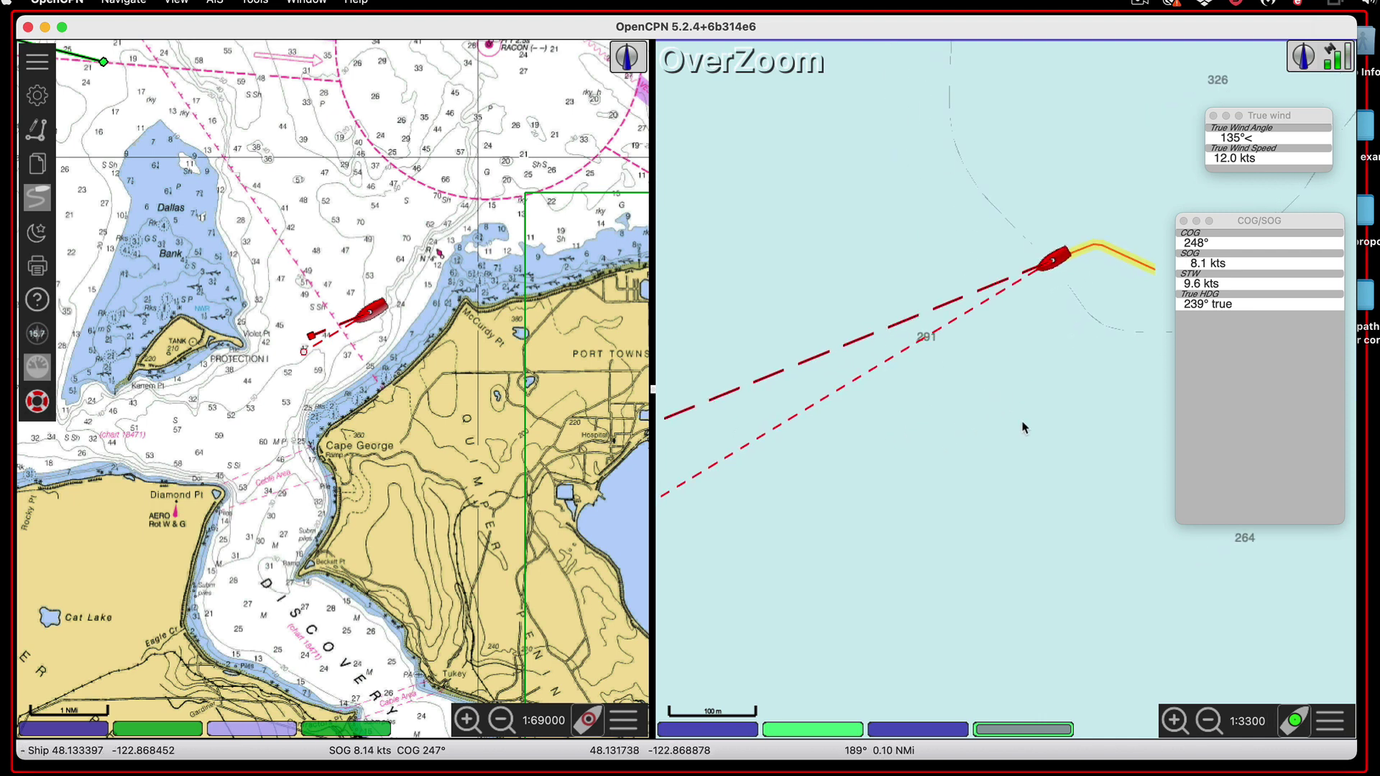
Show the 1:40000 raster chart Approaches to Admiralty Inlet on the second canvas, and return that canvas to the vector chart.
left_click(728, 732)
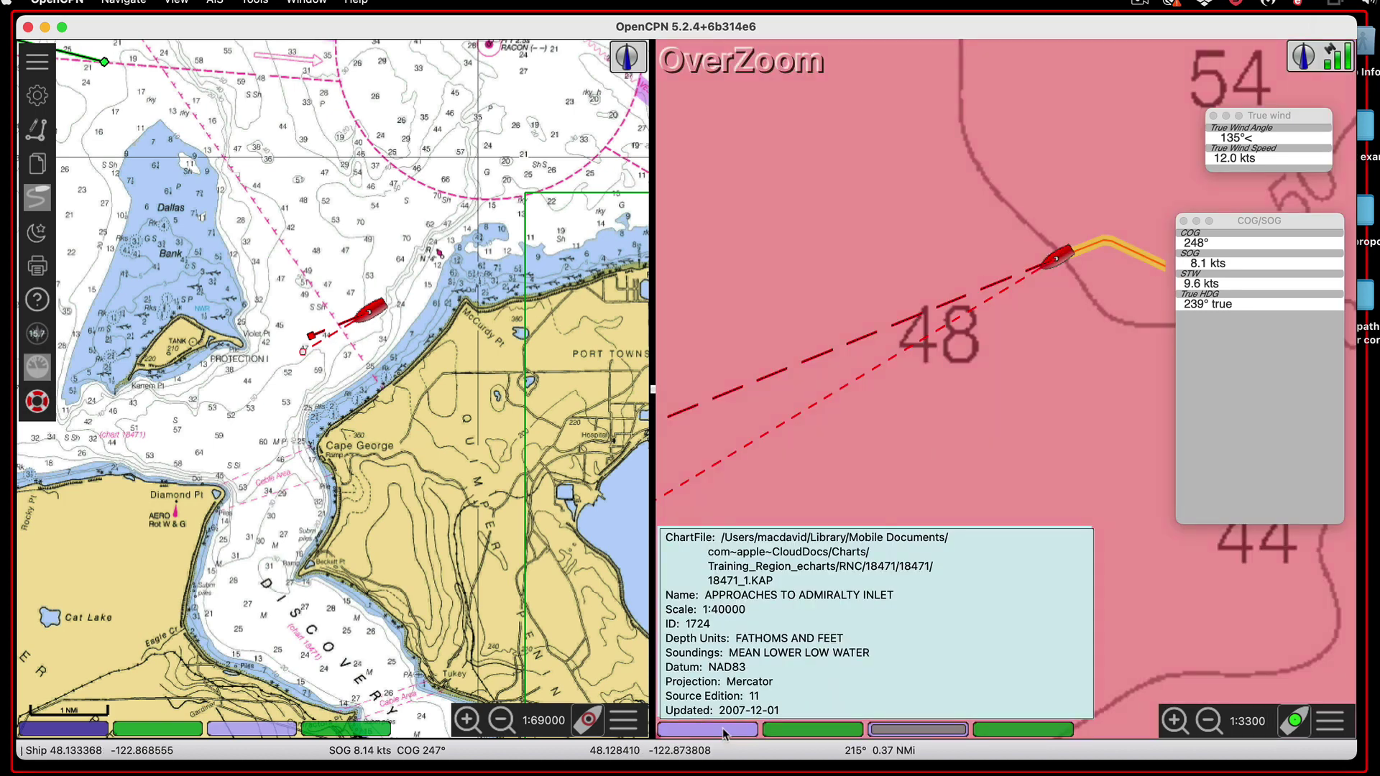
scroll(967, 424, "down", 3)
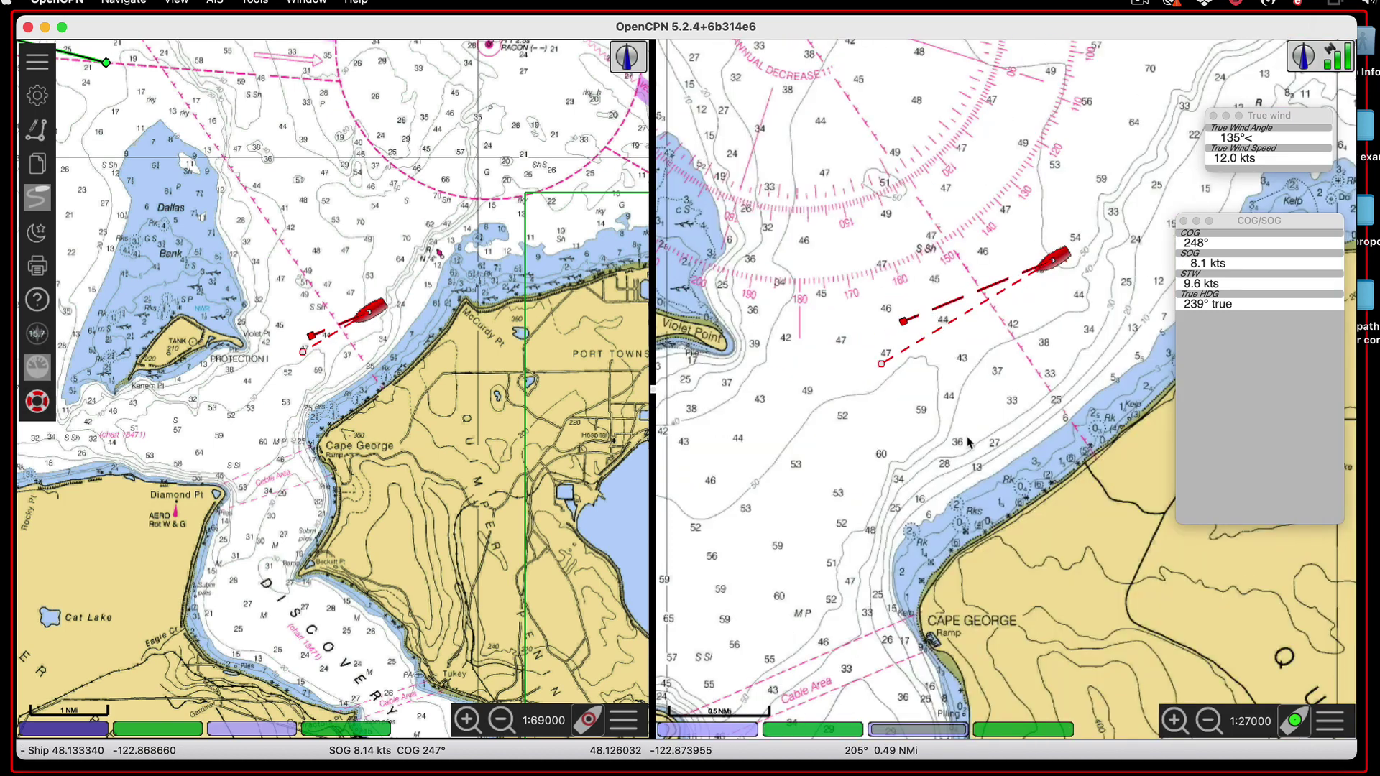
scroll(967, 441, "down", 2)
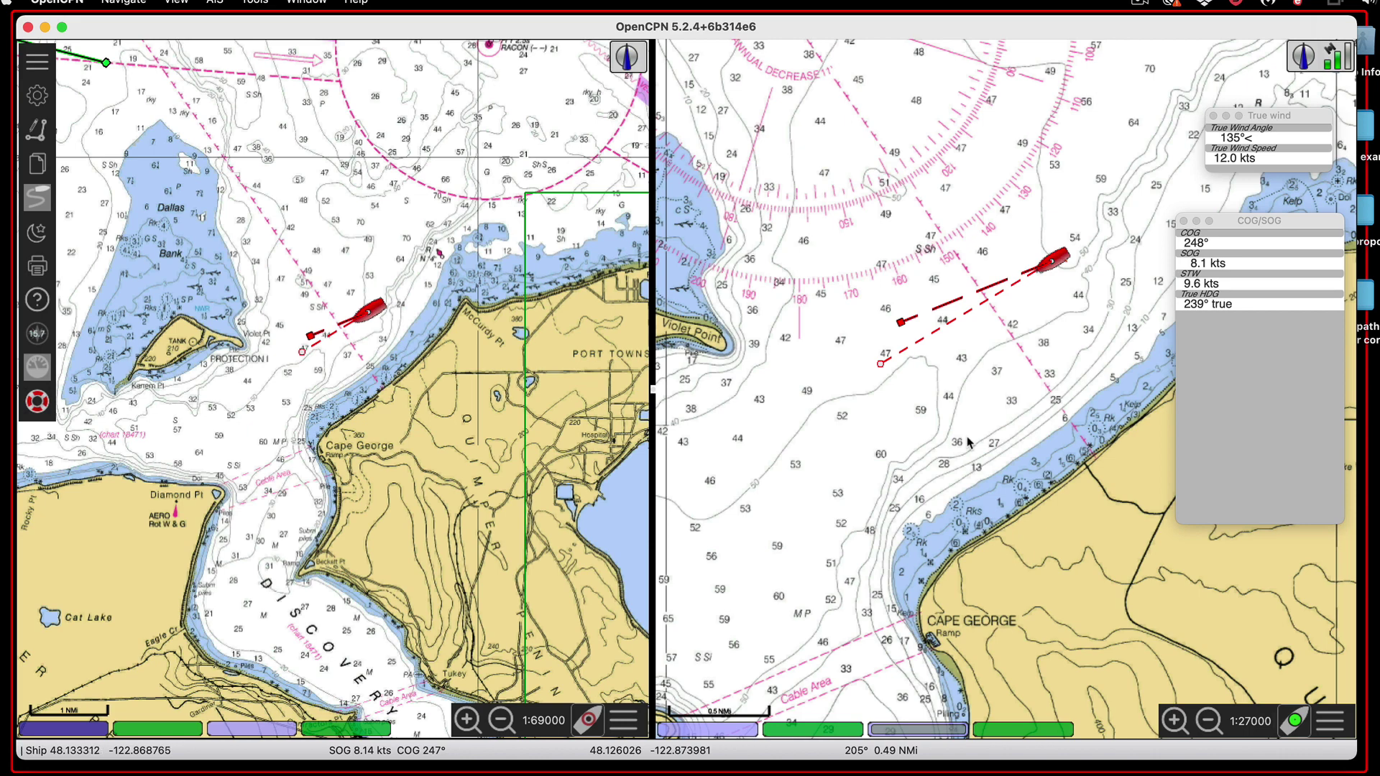
left_click(822, 730)
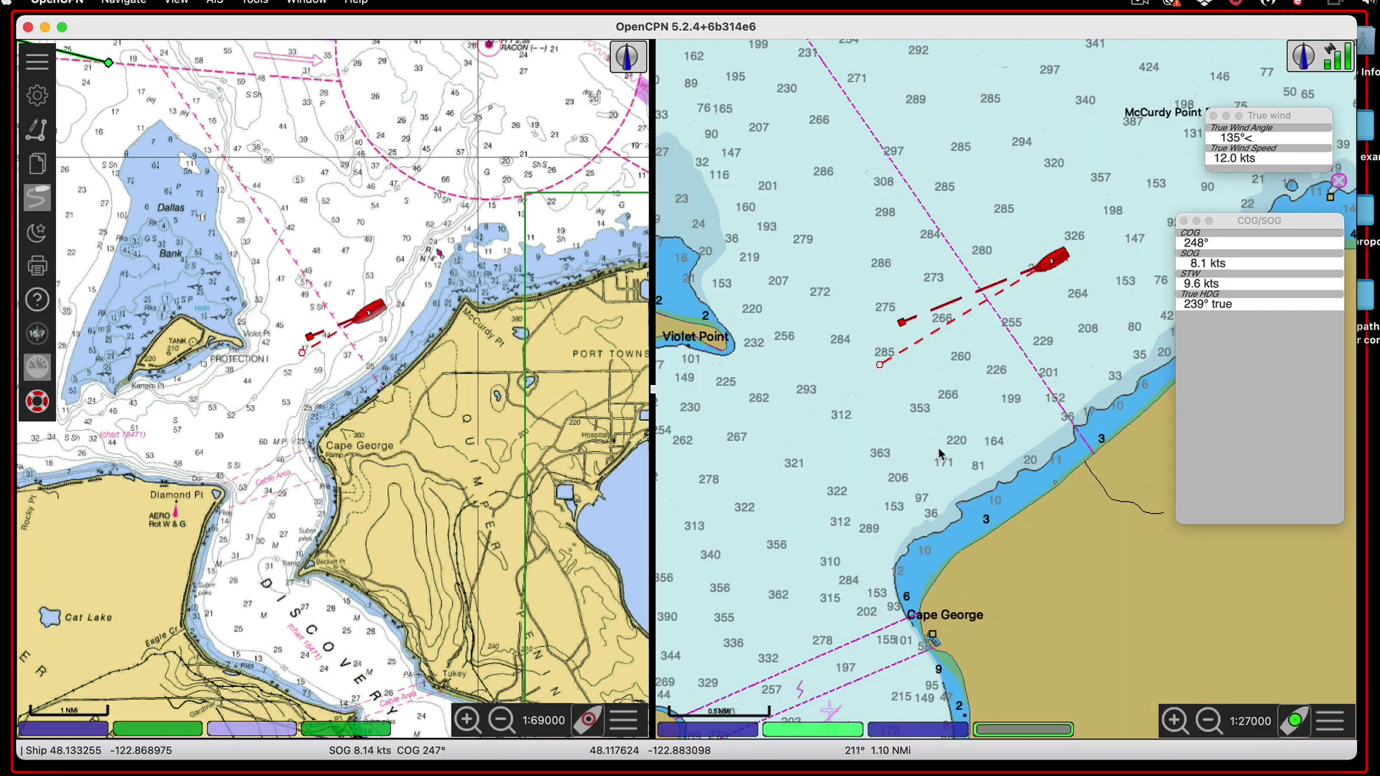
Examine the boat's track, its turn and the predictor lines on the second canvas's vector chart at several scales.
scroll(937, 453, "up", 3)
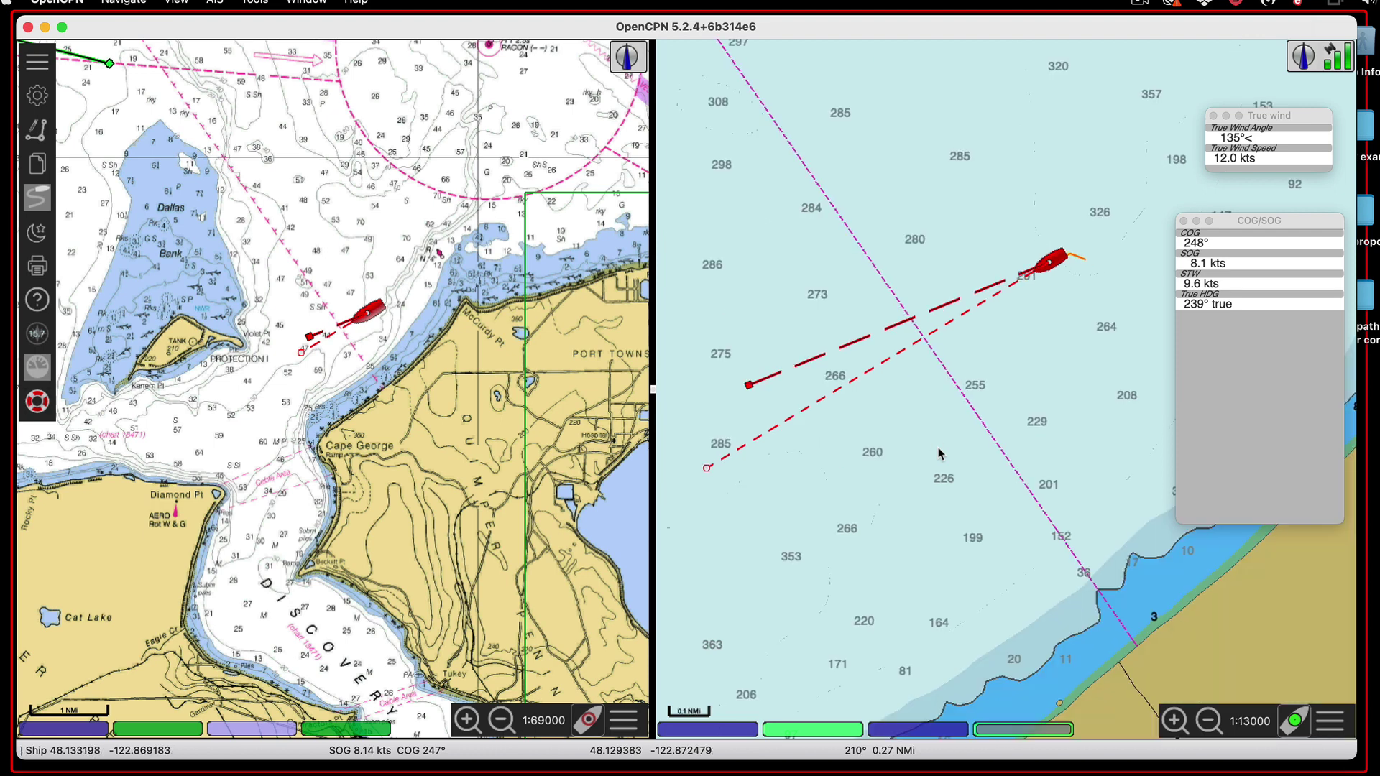
left_click_drag(946, 455, 1035, 321)
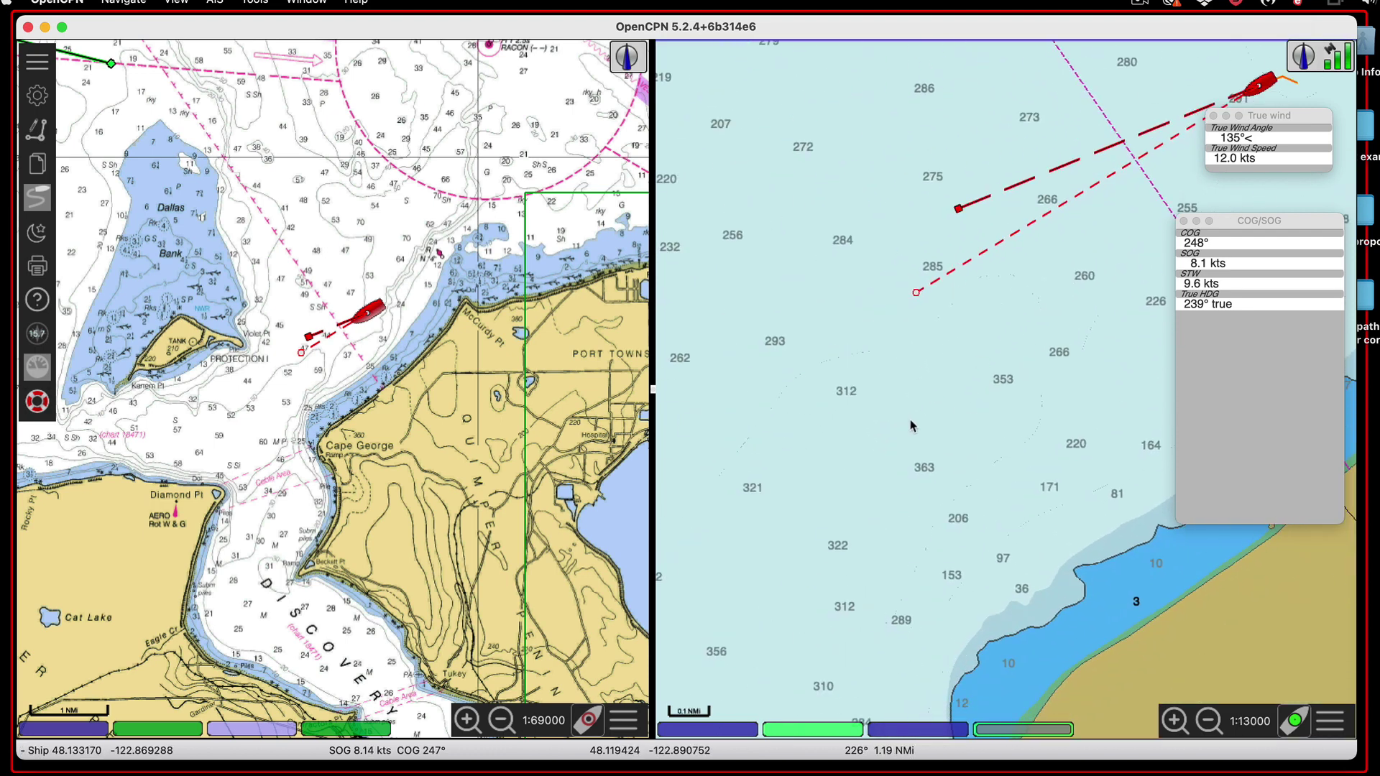
left_click_drag(910, 420, 760, 526)
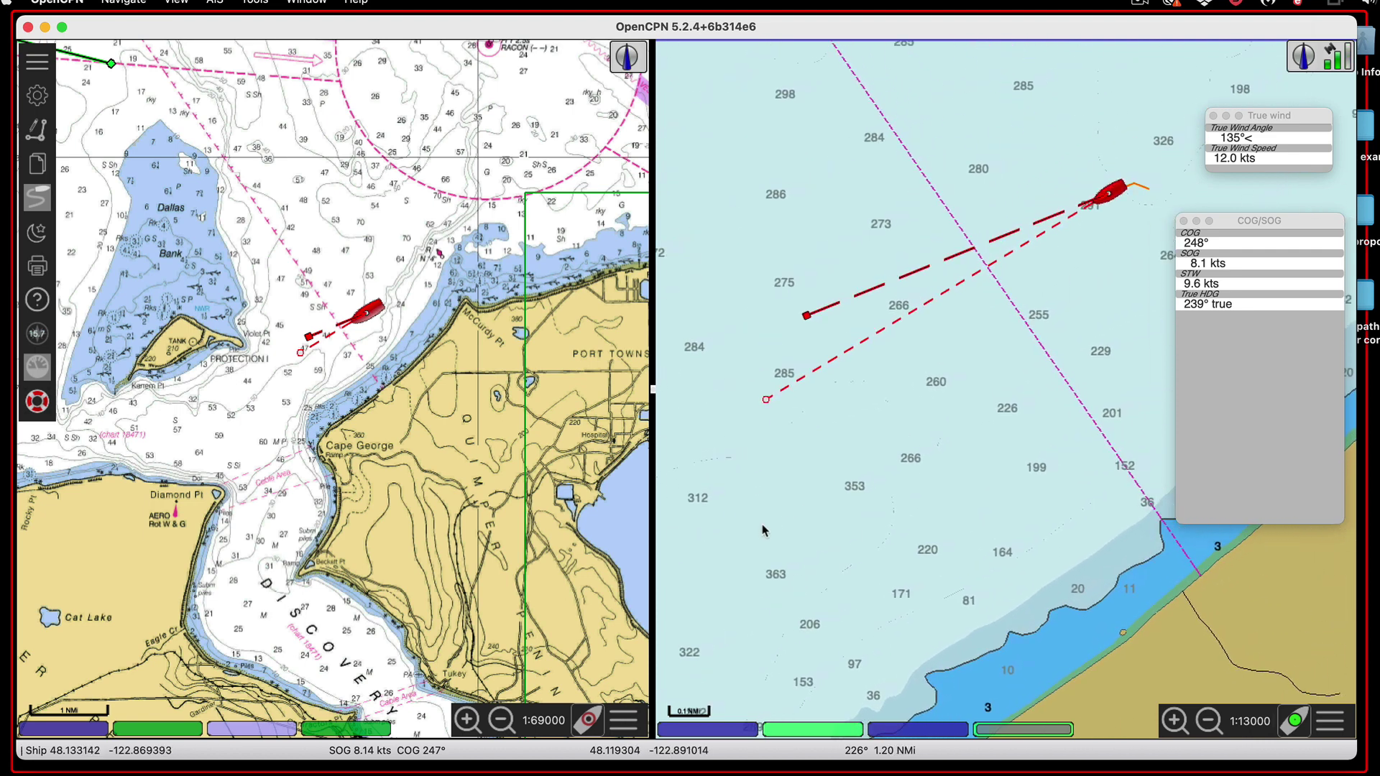
scroll(1013, 303, "up", 2)
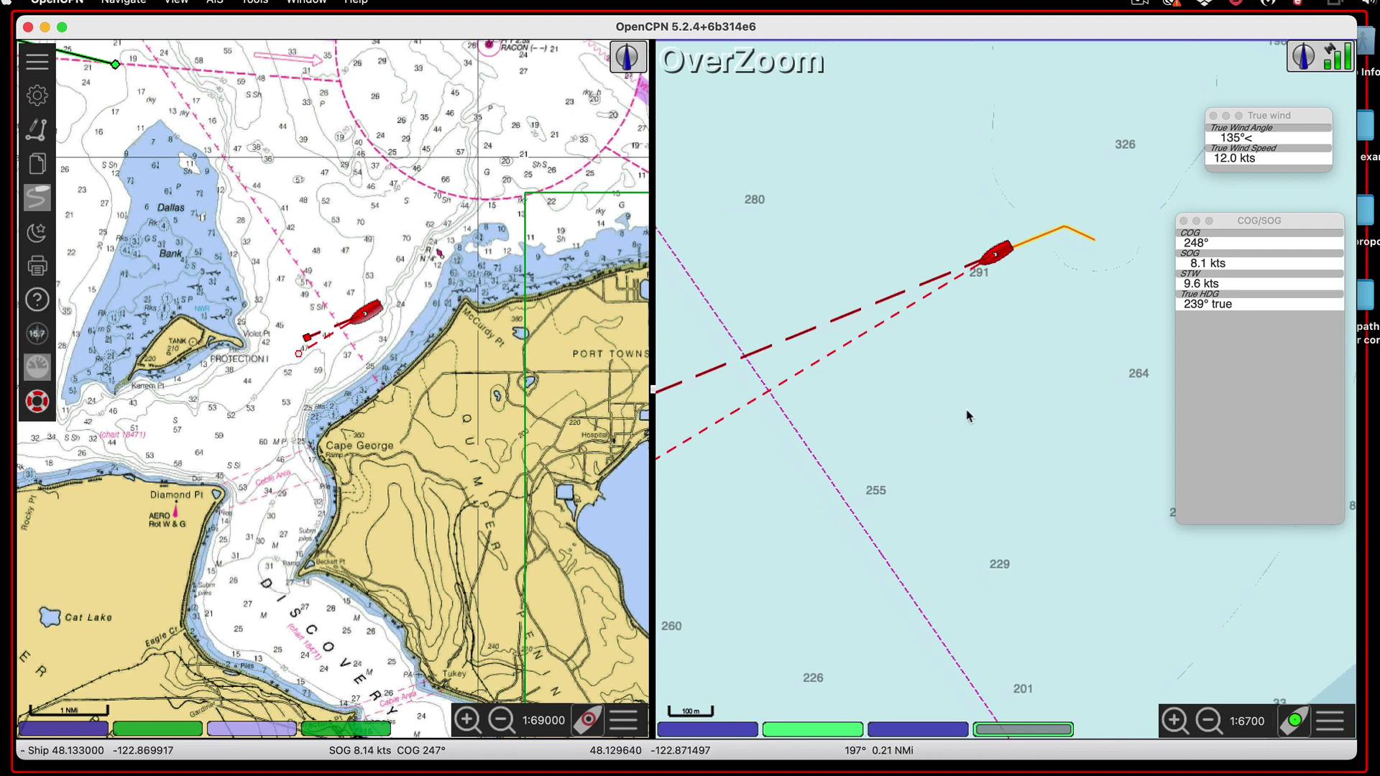
scroll(984, 412, "down", 2)
scroll(1013, 303, "down", 2)
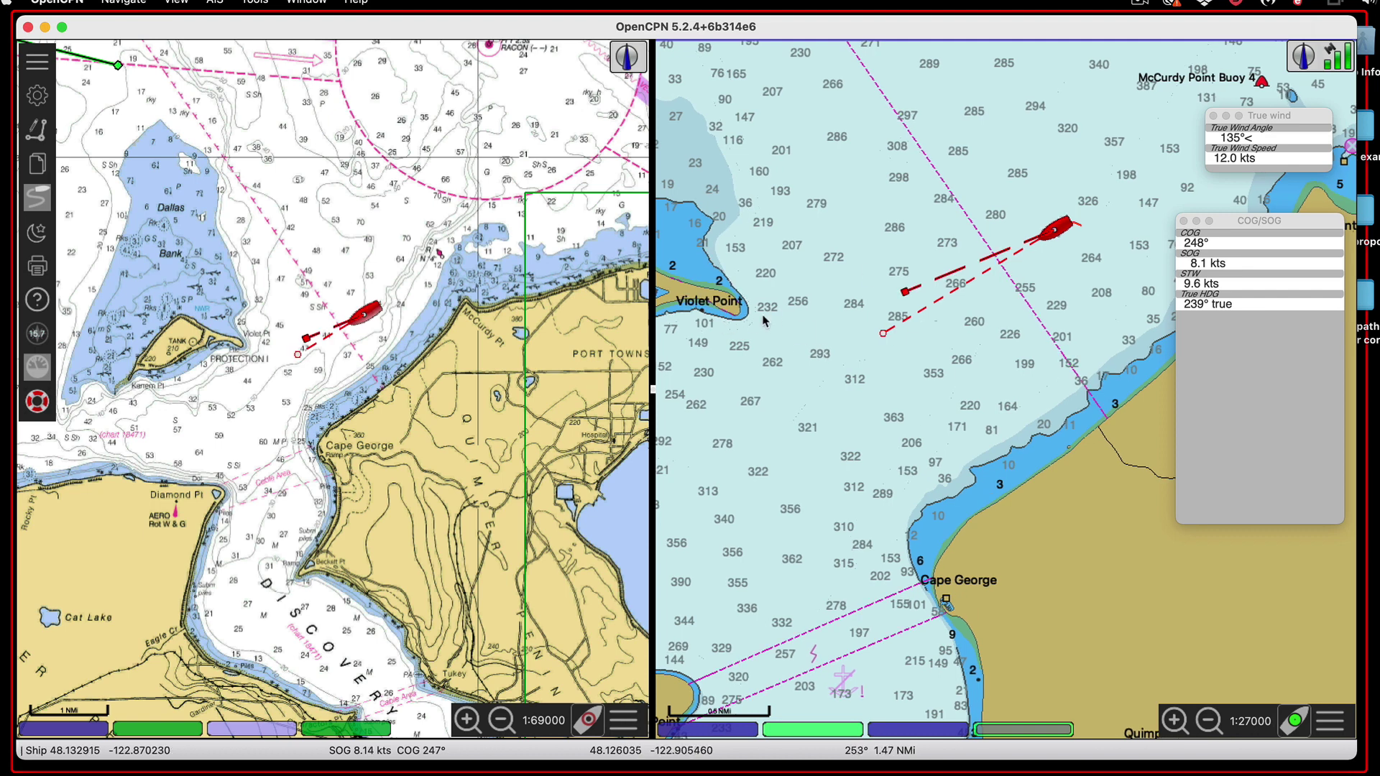
mouse_move(1074, 223)
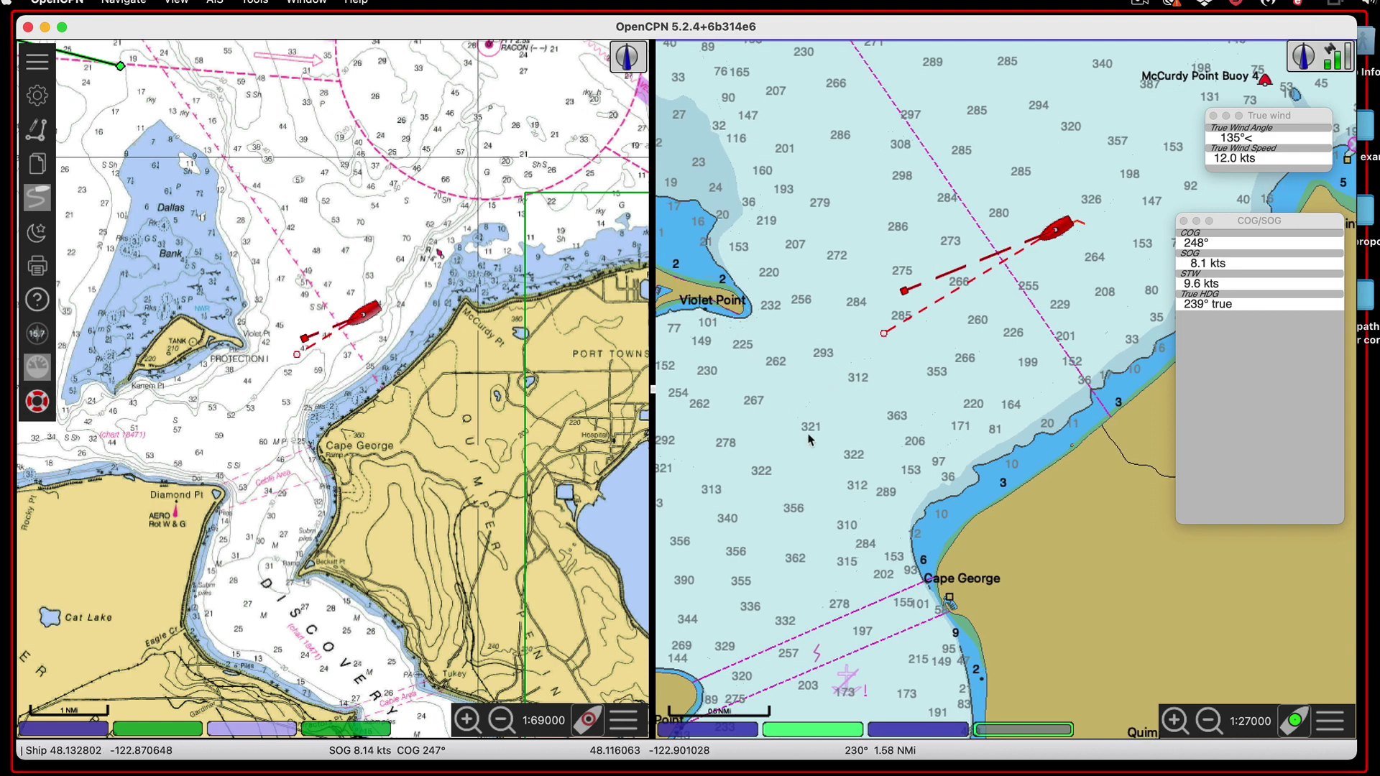
scroll(819, 432, "left", 3)
scroll(878, 409, "up", 5)
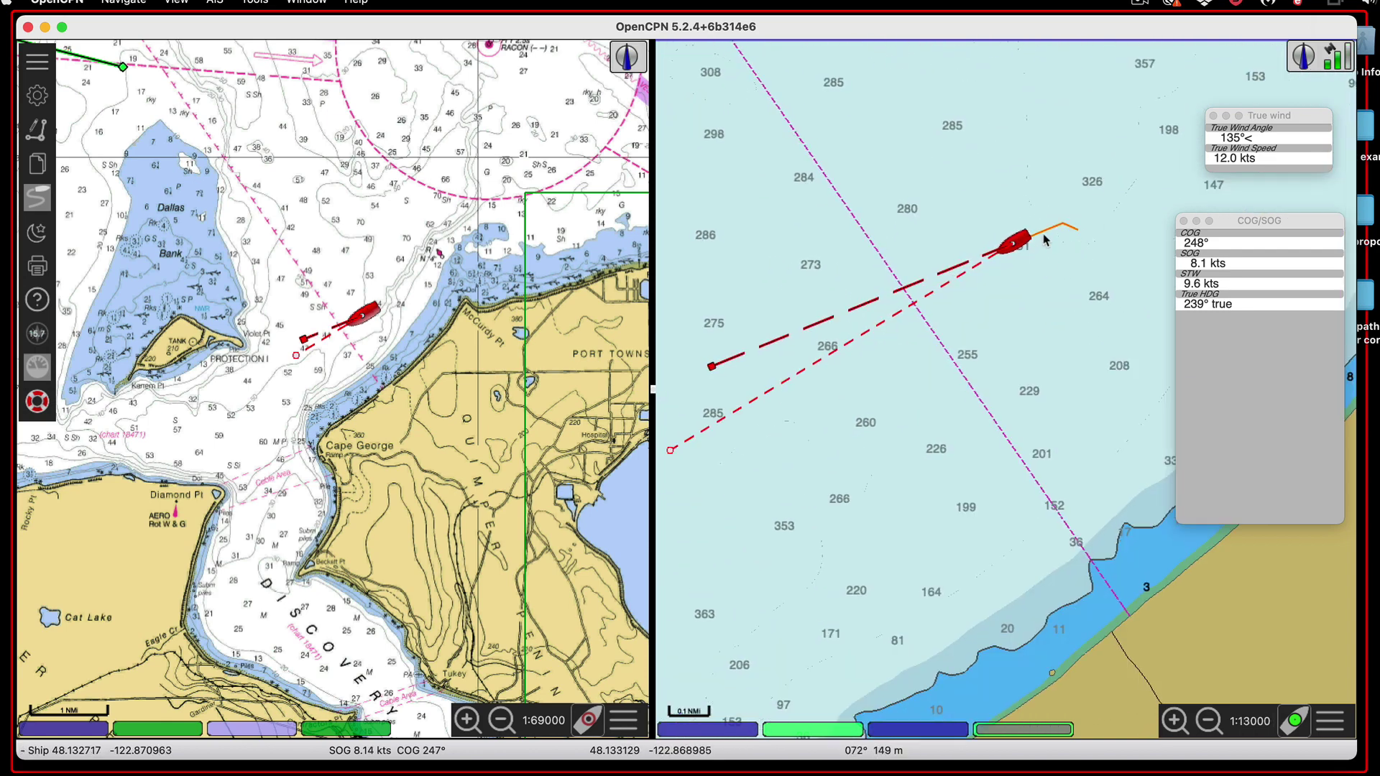
scroll(417, 350, "up", 2)
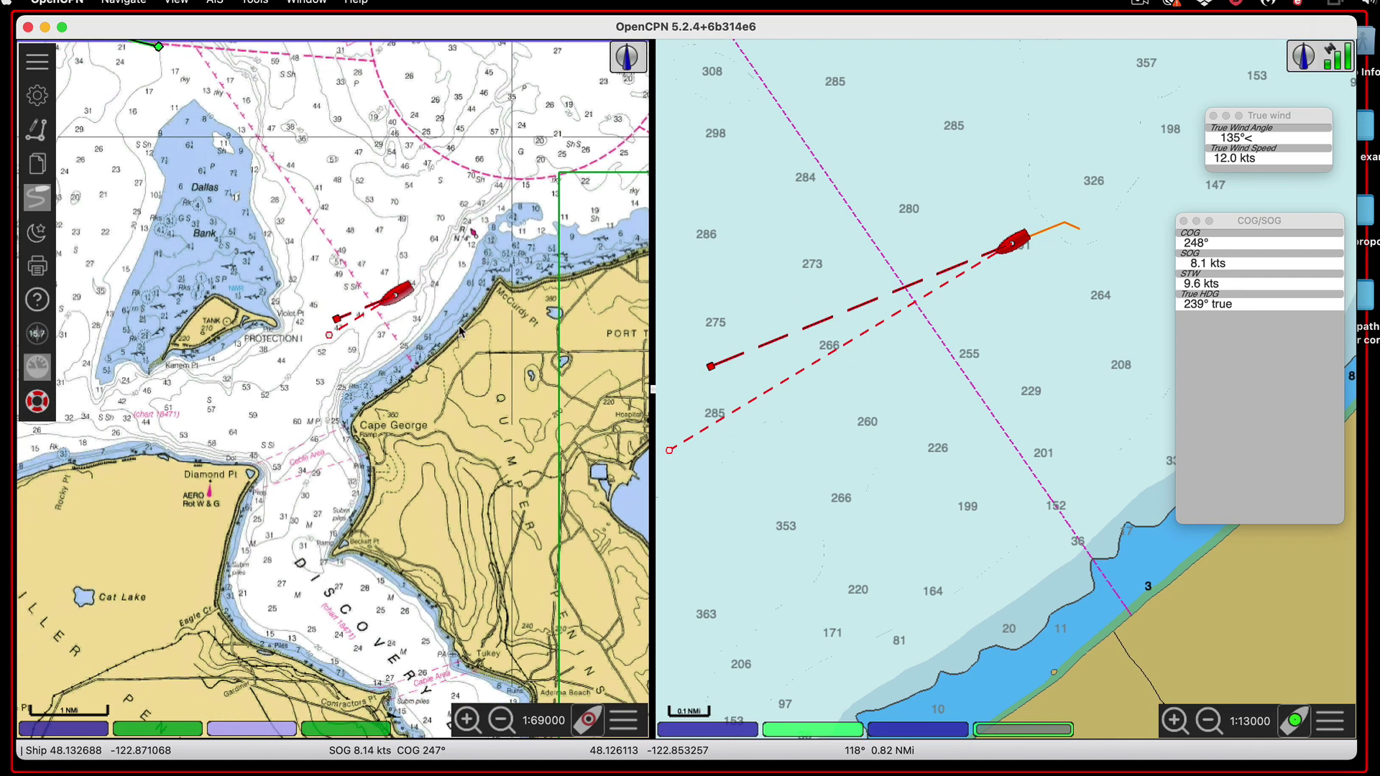
View the first canvas at 1:138000 and switch it back to the detailed raster chart at 1:69000.
scroll(472, 370, "down", 4)
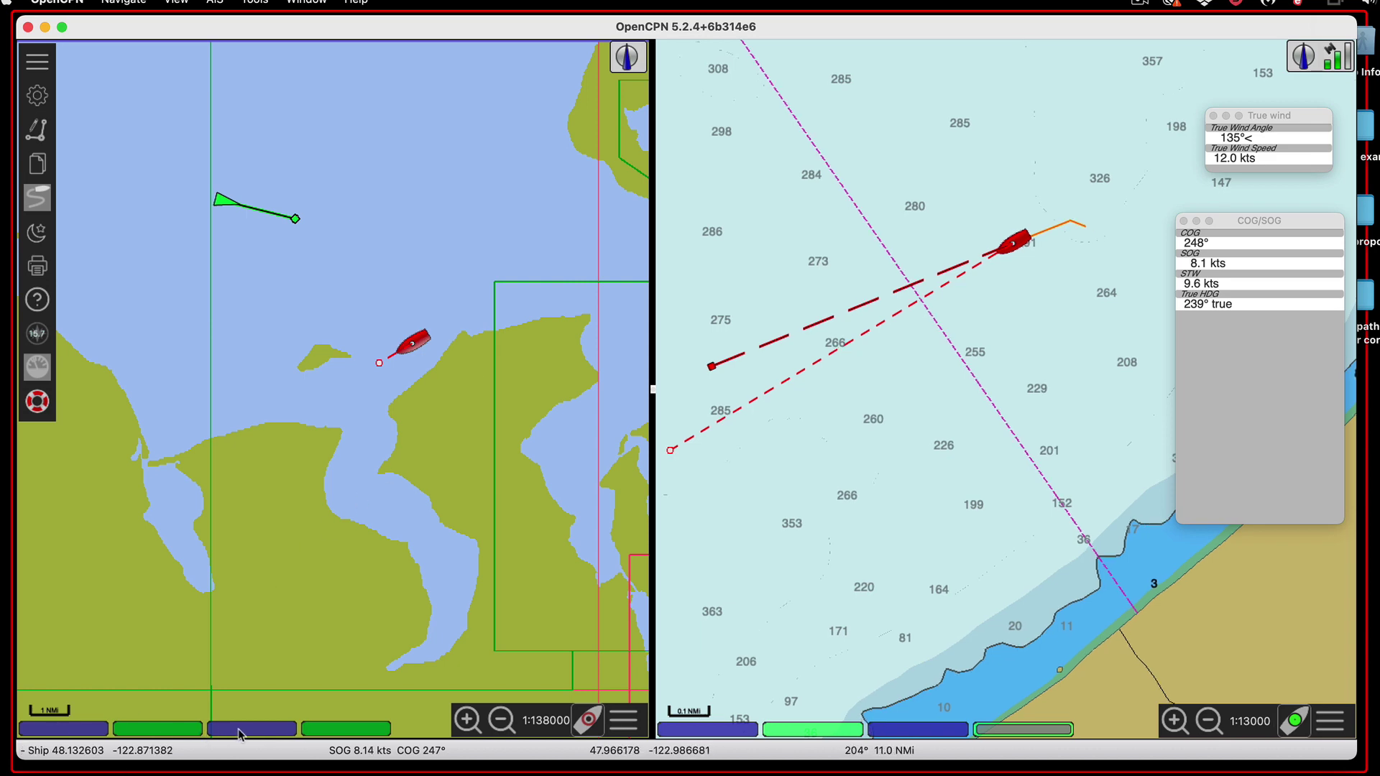
left_click(210, 730)
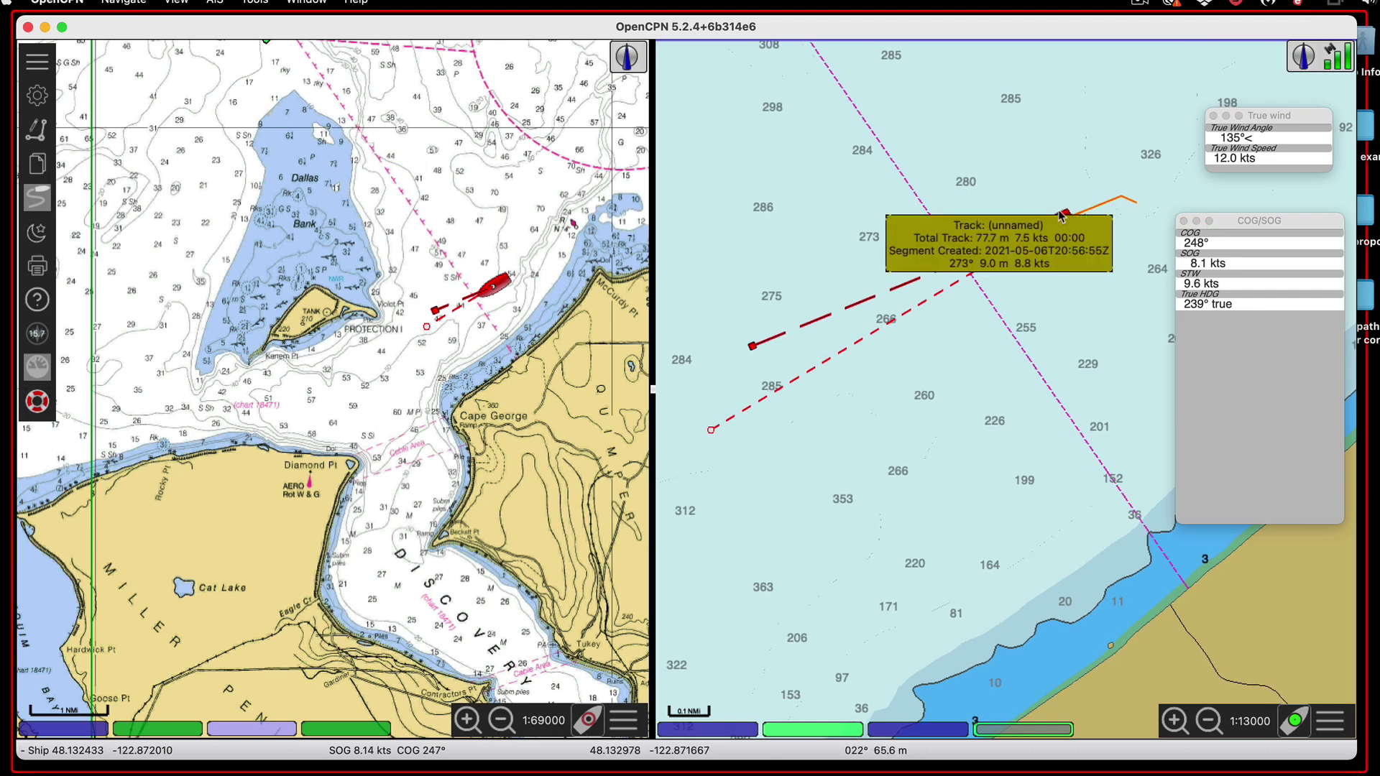
Examine the Violet Point area on the second canvas and the waters around Dallas Bank on the first, moving each canvas independently.
left_click_drag(859, 428, 1080, 404)
left_click_drag(861, 401, 993, 394)
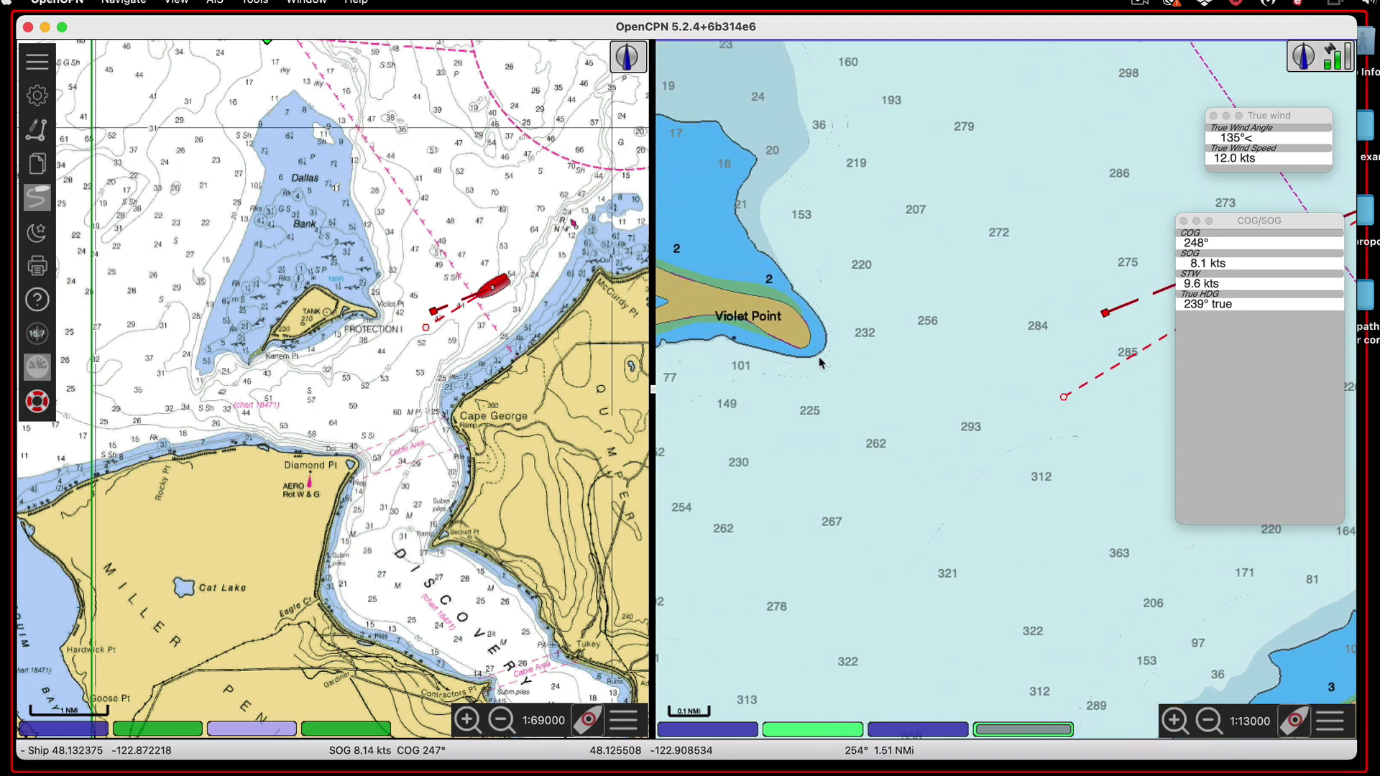
left_click_drag(749, 429, 891, 438)
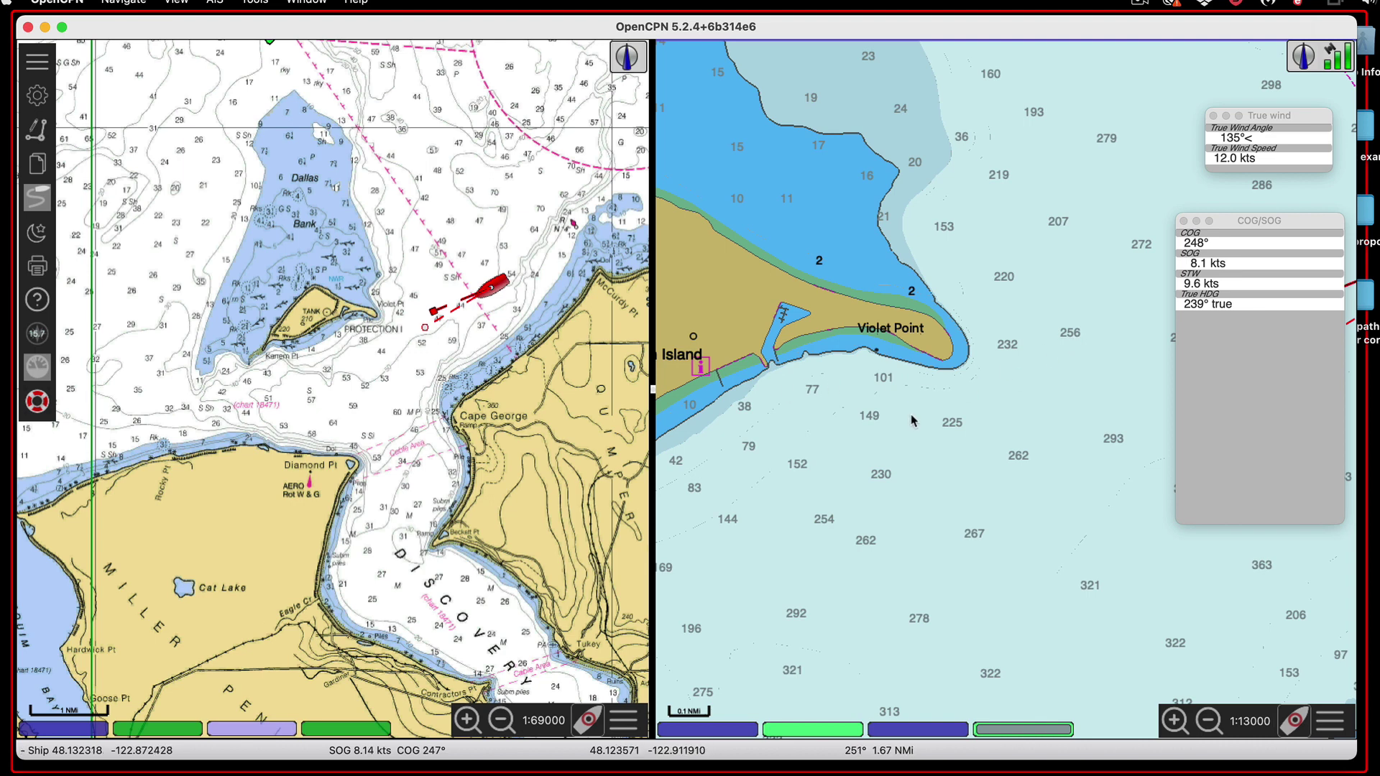
left_click_drag(320, 377, 395, 343)
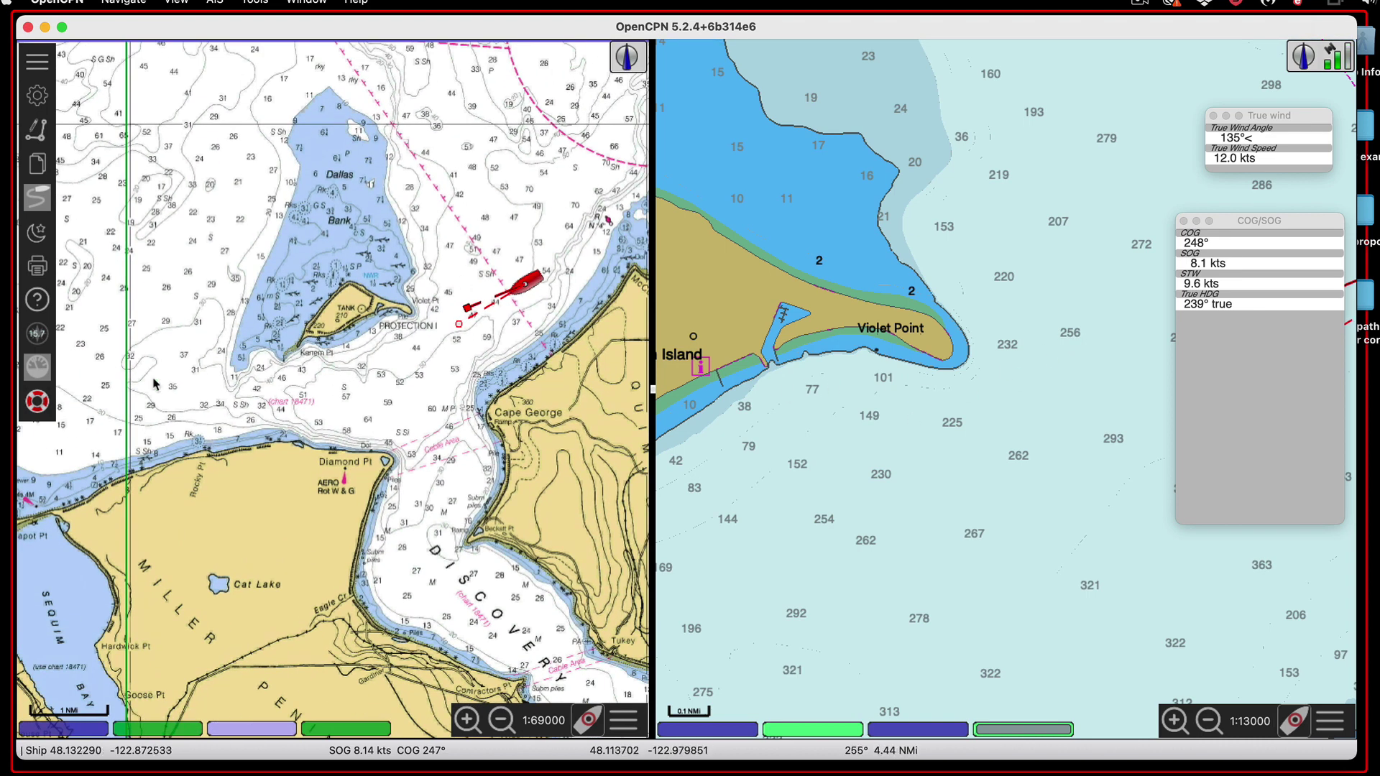
left_click_drag(865, 450, 788, 455)
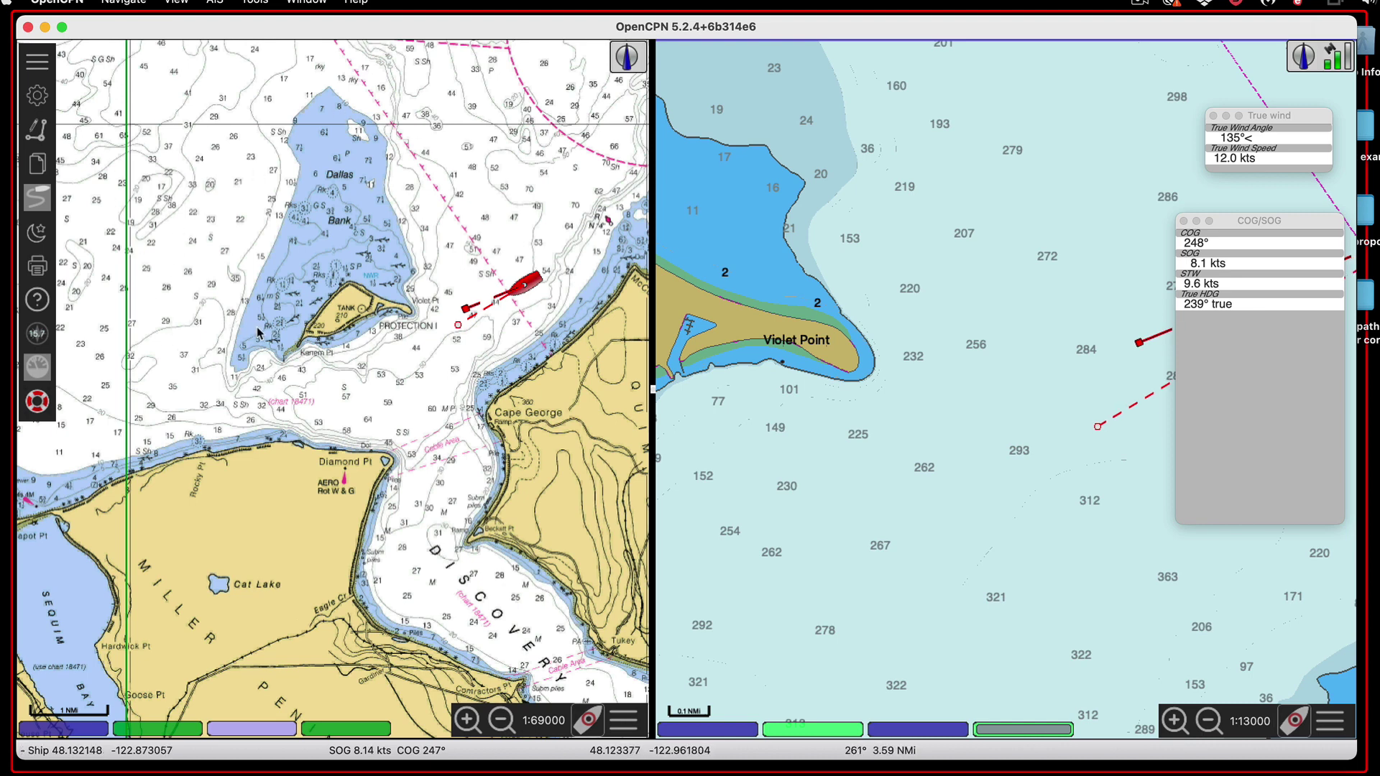
left_click_drag(950, 432, 756, 470)
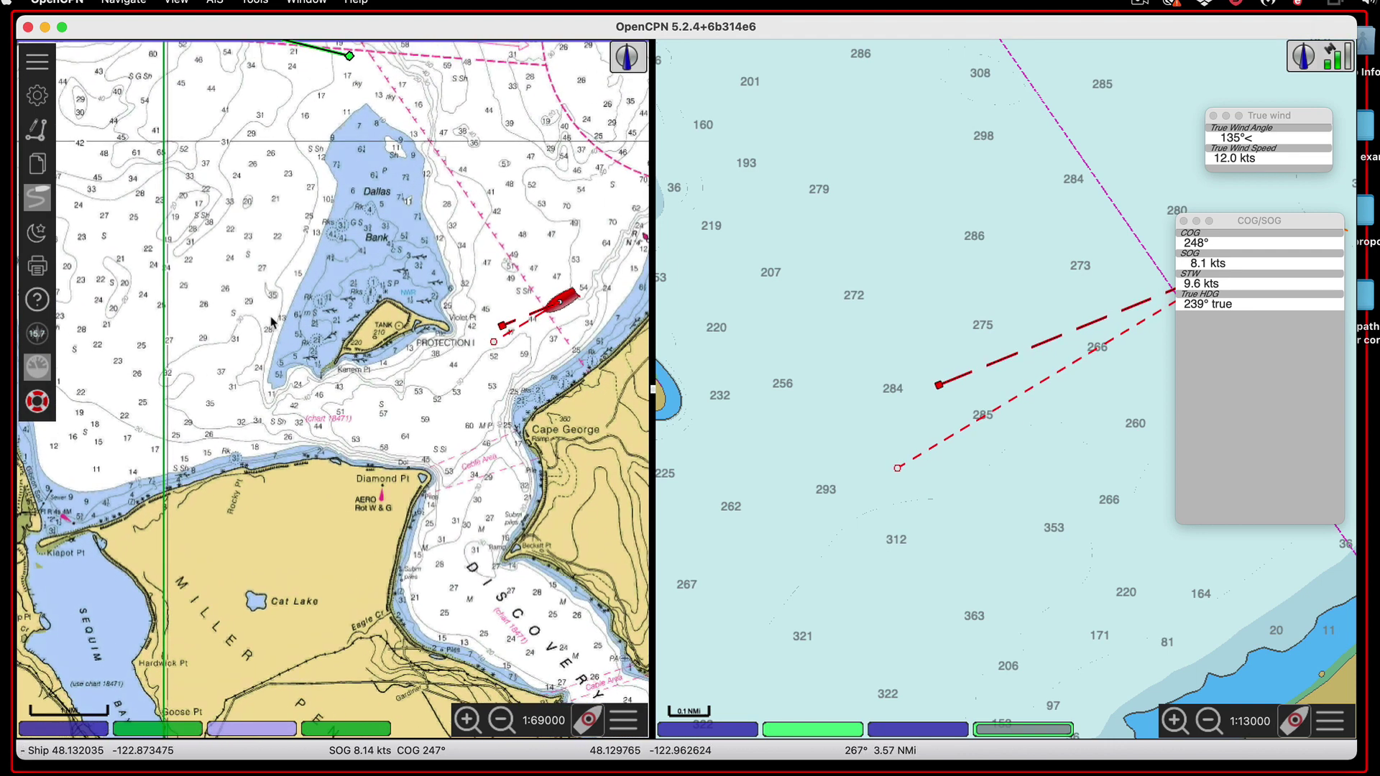
left_click_drag(235, 317, 252, 332)
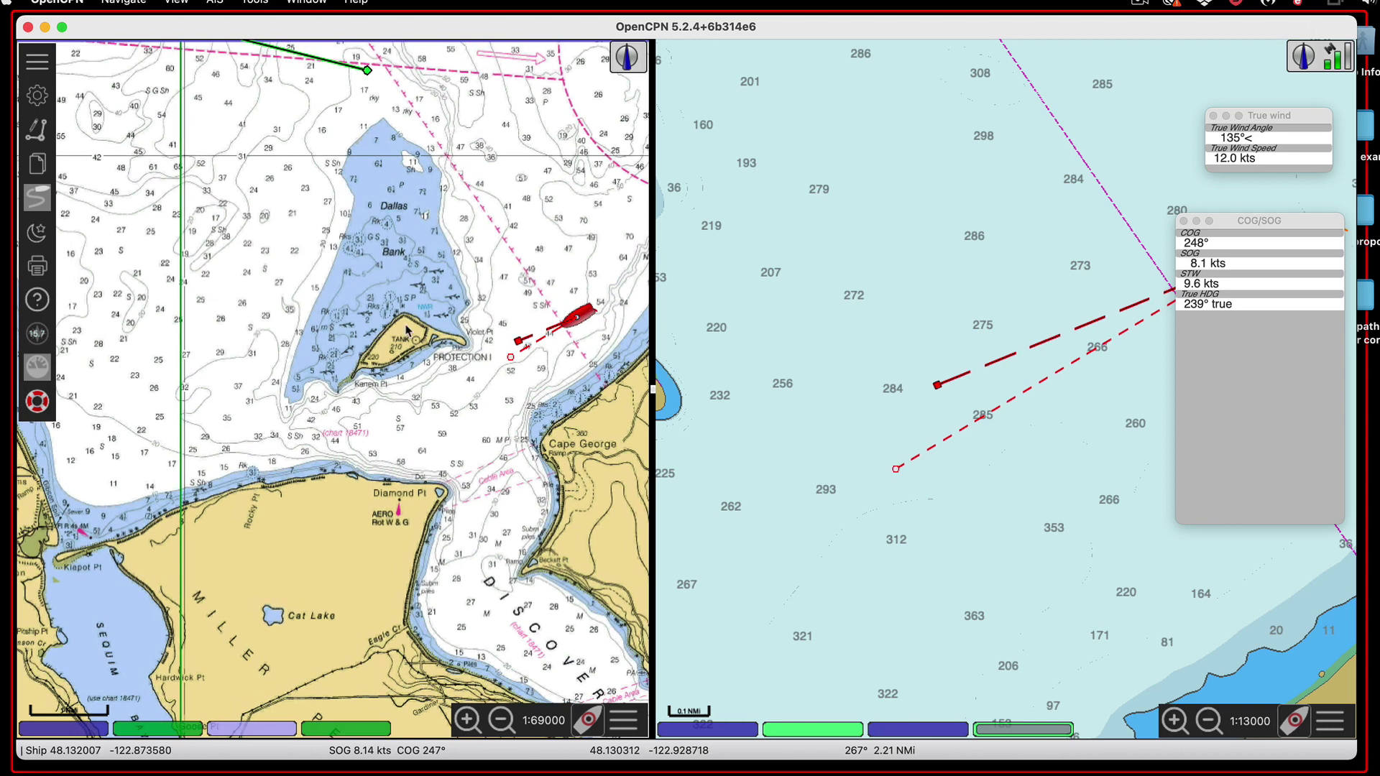